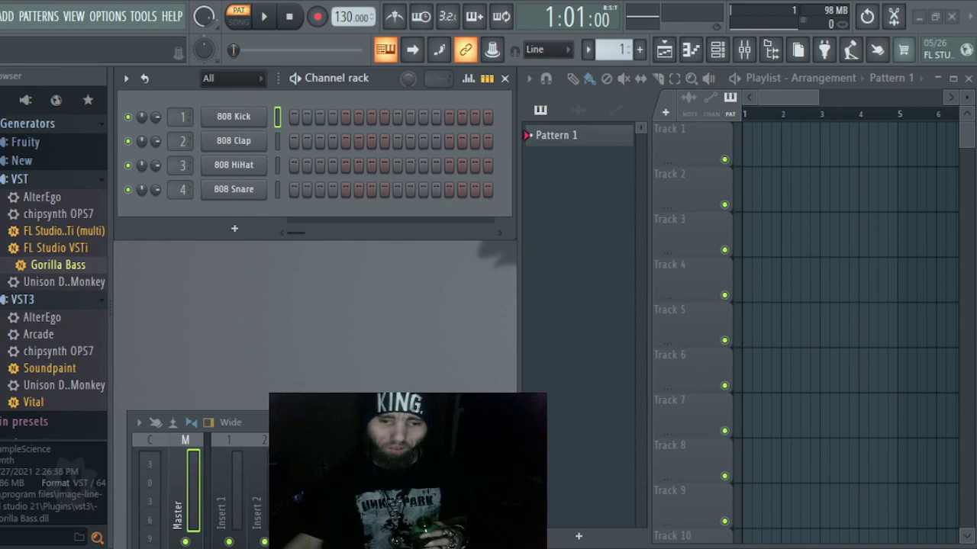
Step: Reposition and resize the Mixer window so its insert tracks and the Master effect slots fit in the workspace
left_click_drag(137, 422, 396, 274)
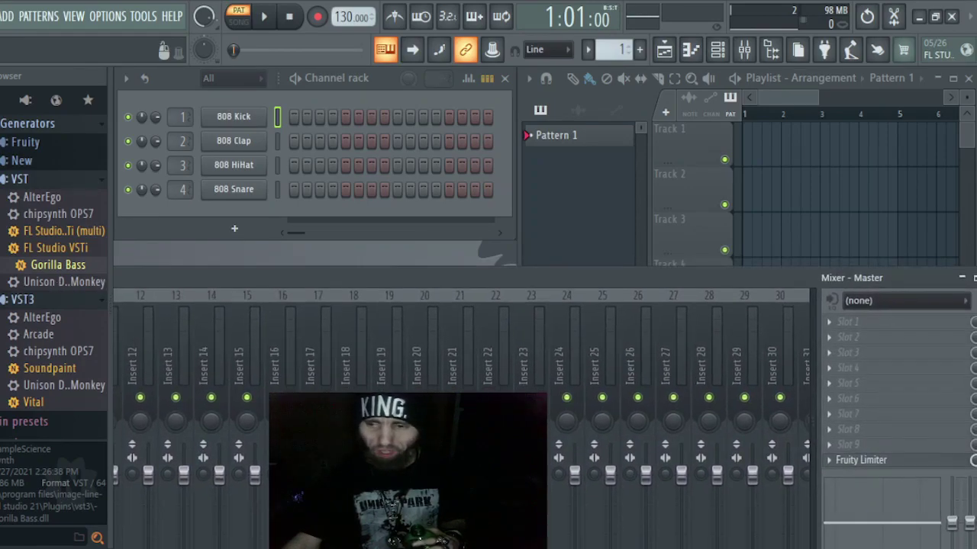
left_click_drag(672, 273, 573, 282)
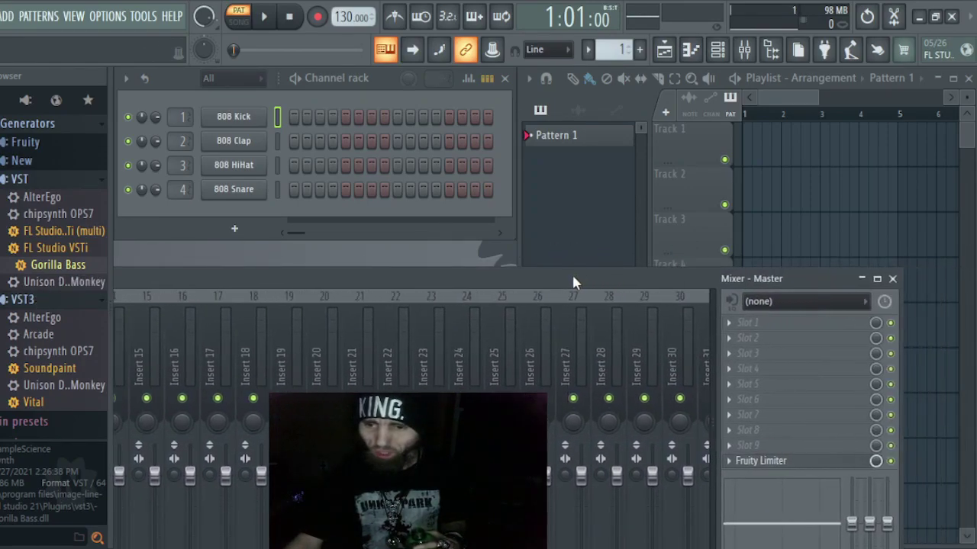
left_click_drag(898, 355, 345, 351)
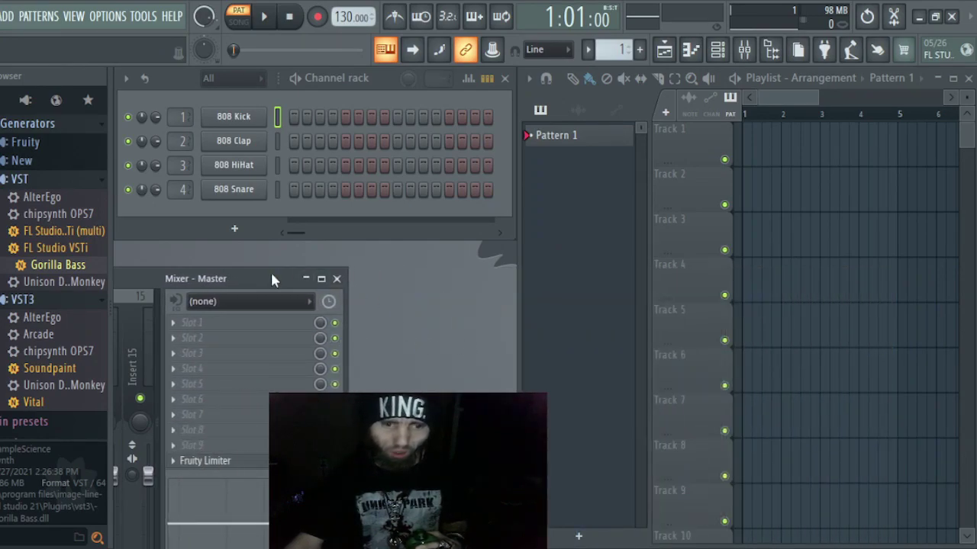
left_click_drag(272, 281, 831, 245)
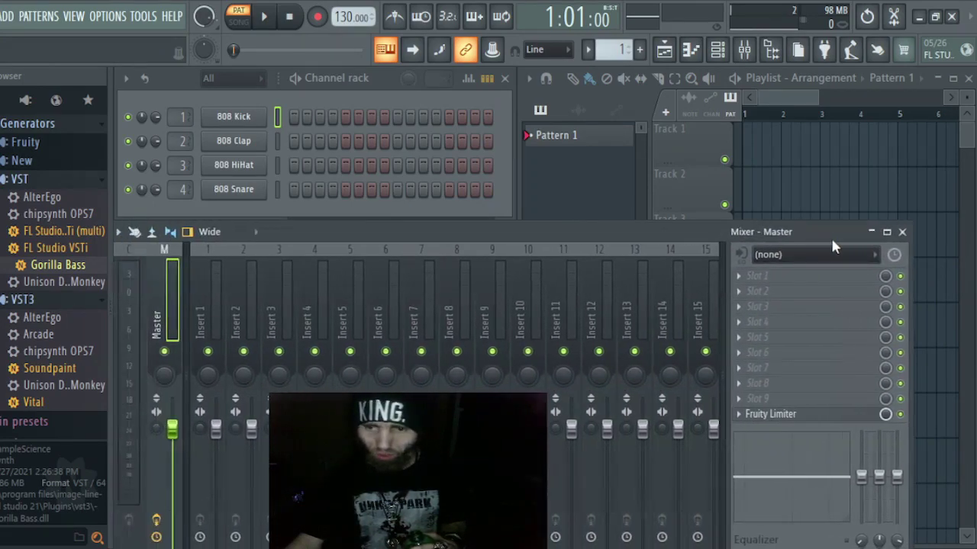
left_click_drag(908, 329, 652, 331)
left_click_drag(345, 231, 509, 200)
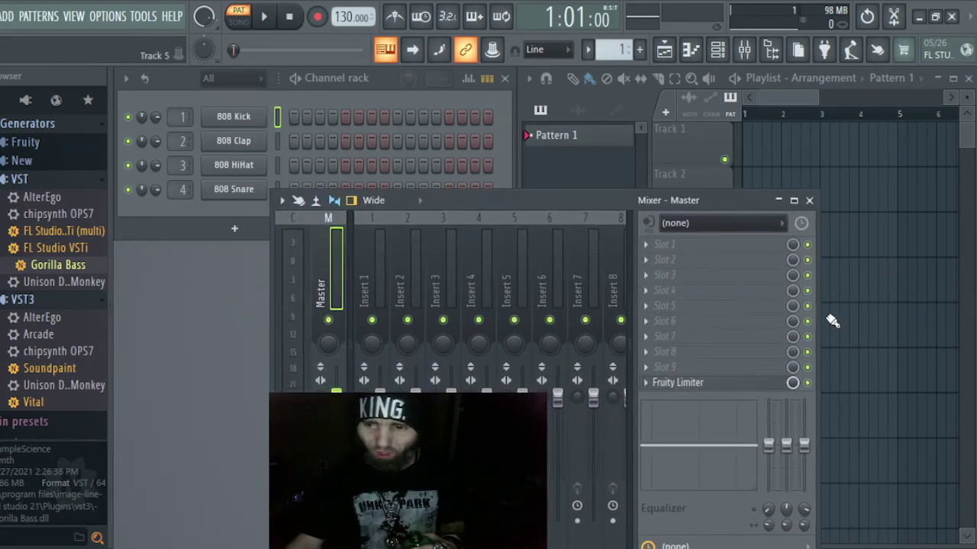
left_click_drag(816, 320, 950, 334)
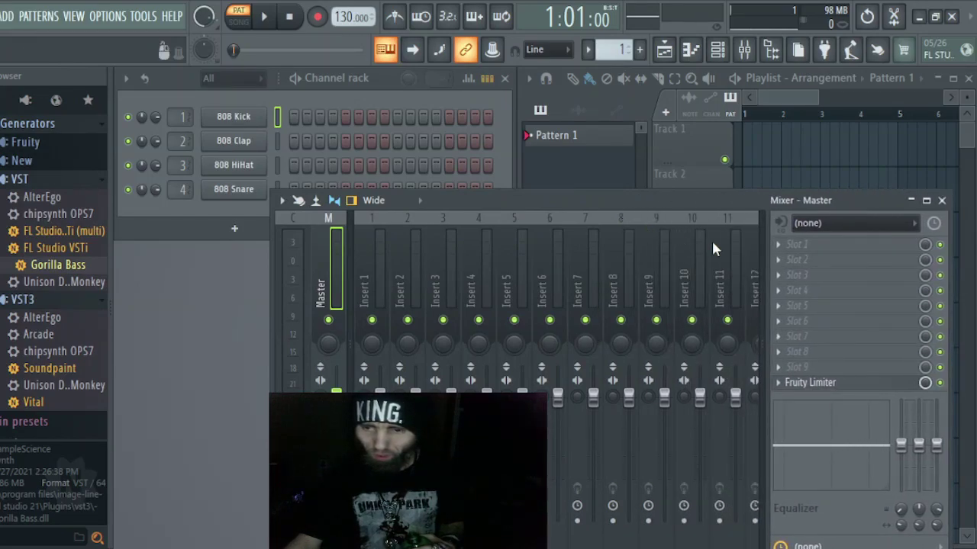
left_click(928, 202)
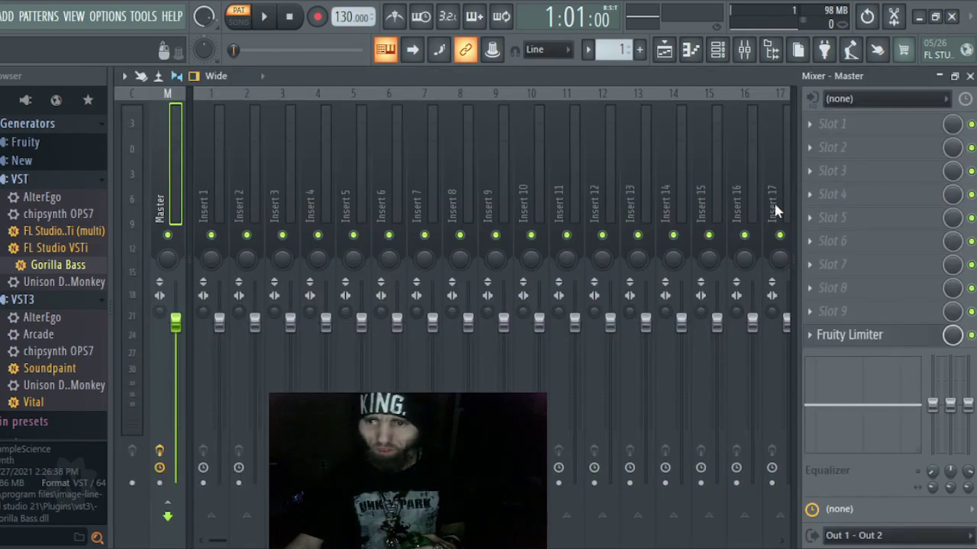
left_click(954, 76)
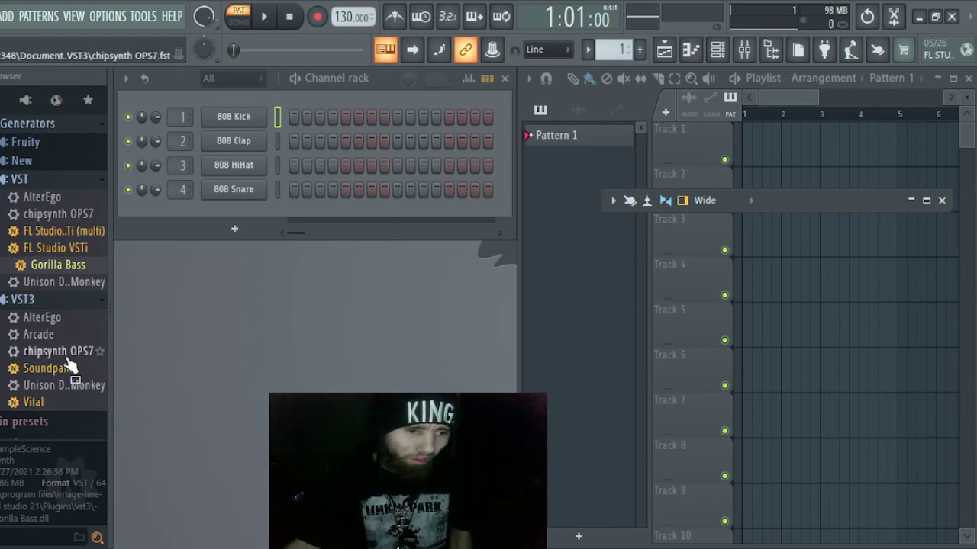
Step: Add the Unison Drum Monkey VST3 to the channel rack and set its genre to Dubstep
left_click_drag(46, 394, 206, 210)
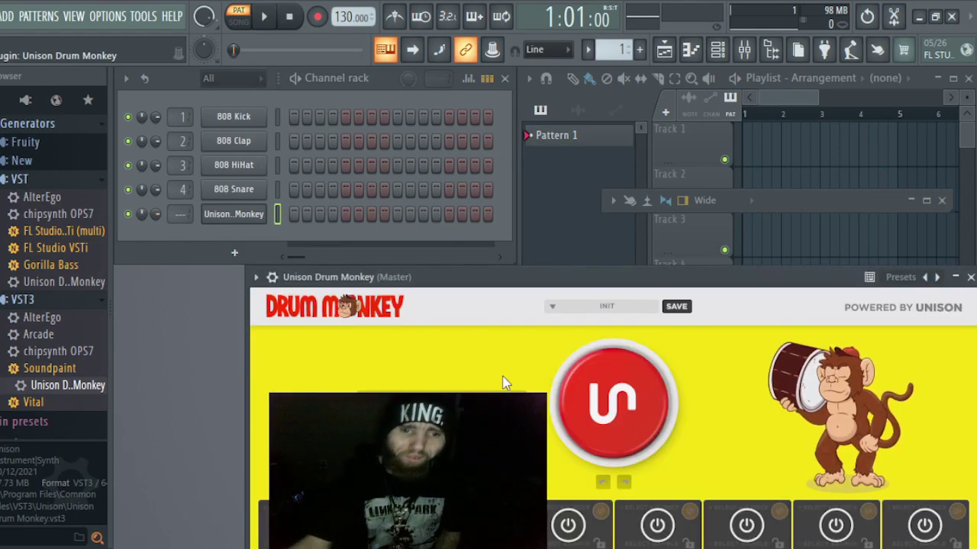
left_click_drag(545, 279, 395, 101)
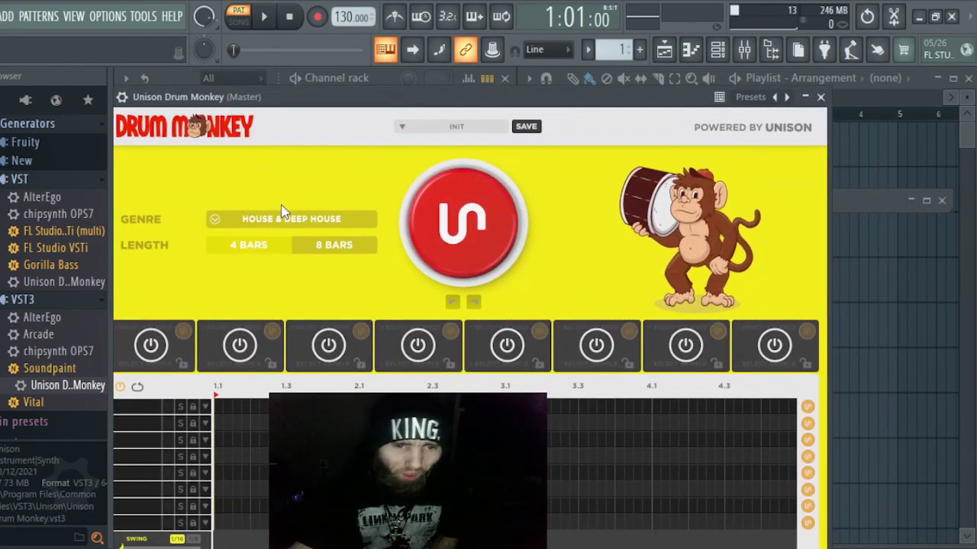
left_click(282, 219)
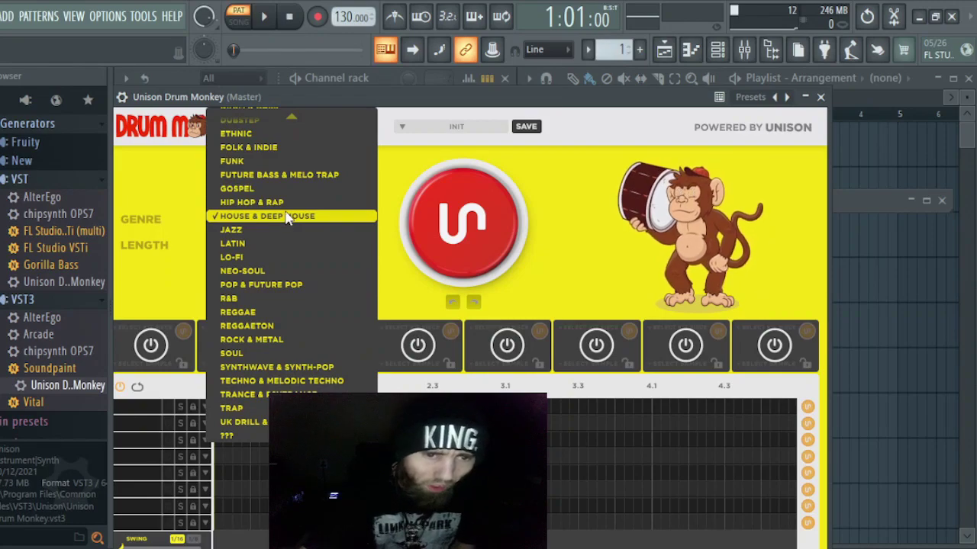
scroll(295, 137, "up", 4)
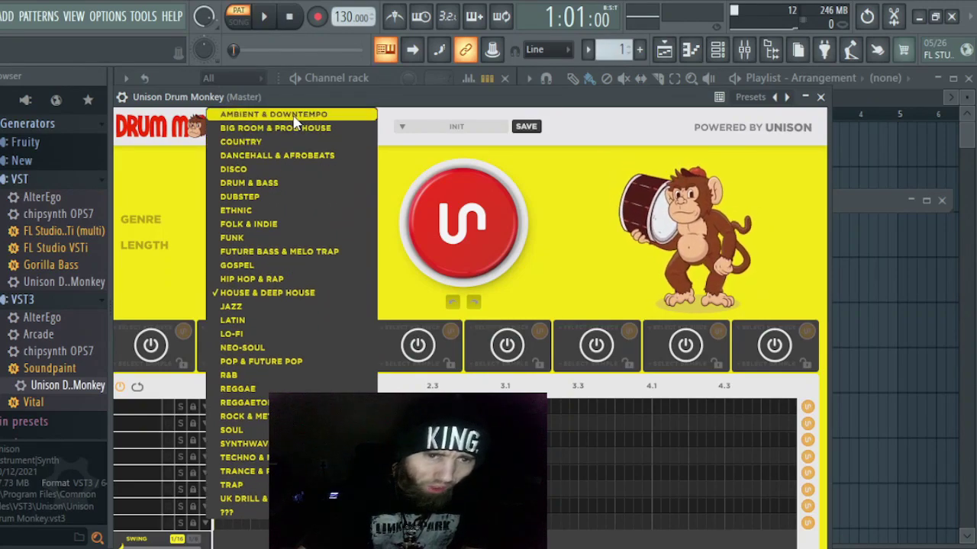
left_click(244, 196)
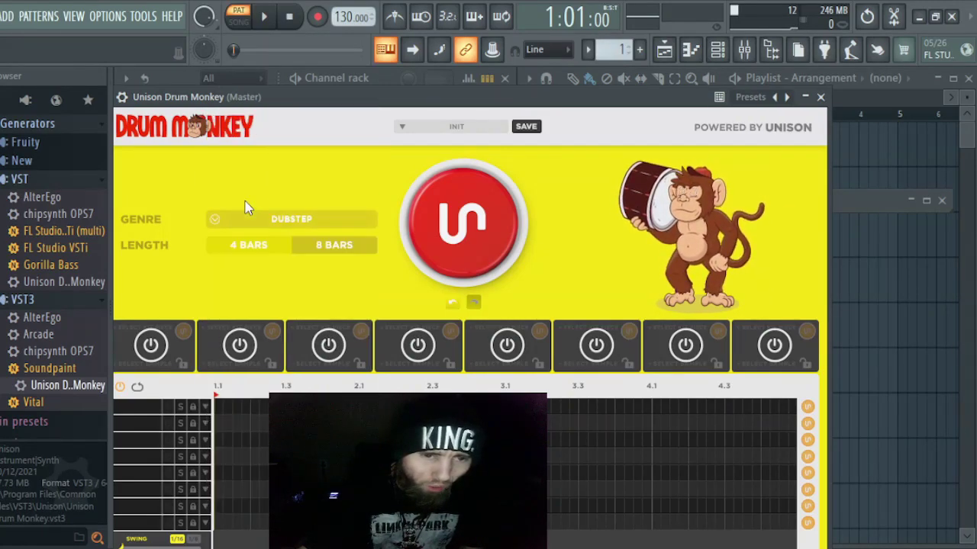
Step: Generate a Dubstep drum groove in Drum Monkey, audition it, and generate another one in its place
left_click(460, 227)
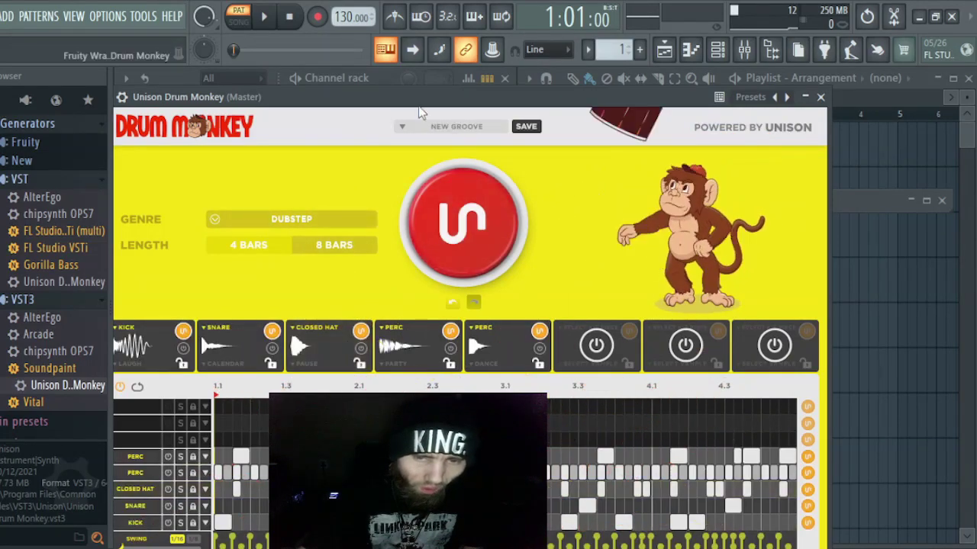
left_click_drag(551, 98, 571, 28)
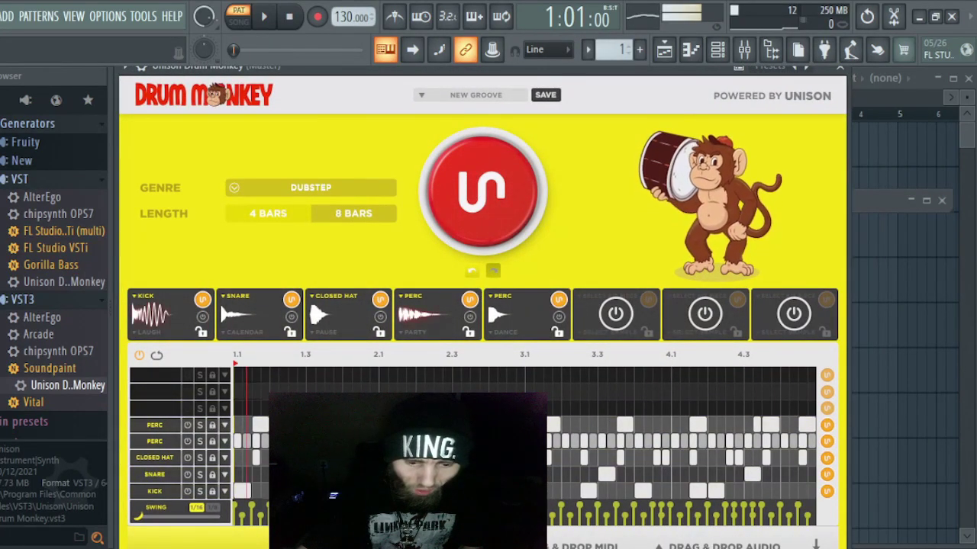
left_click(476, 221)
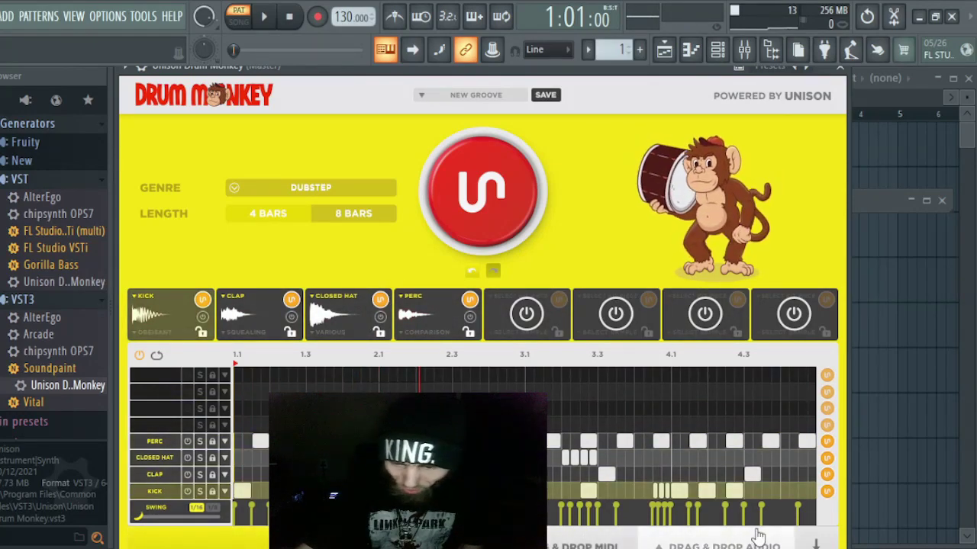
Step: Place Drum Monkey's generated full loop as an audio clip on Track 1 of the playlist, starting at bar 1
mouse_move(758, 543)
left_click(702, 467)
left_click_drag(701, 467, 753, 145)
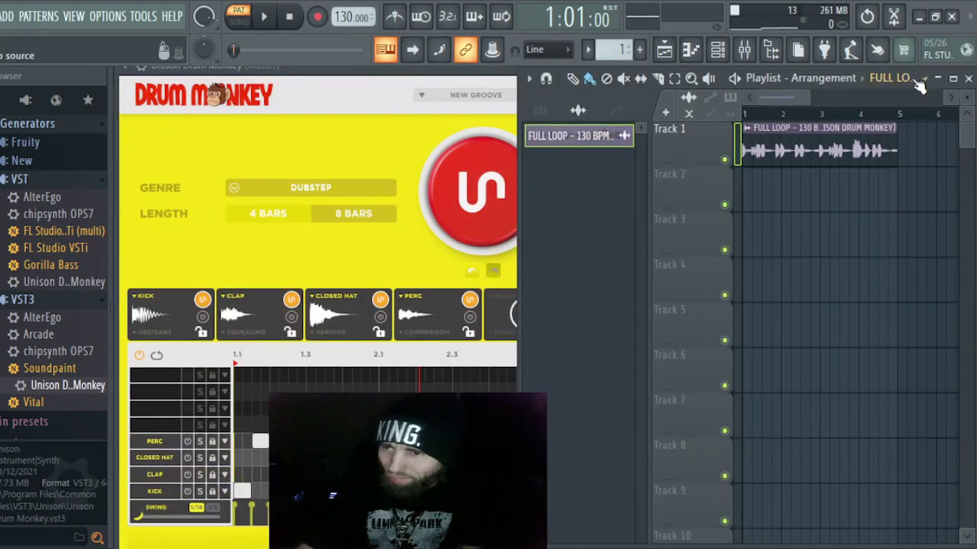
Step: Maximize the playlist and duplicate the full drum loop clip end to end along Track 1 through at least bar 108
left_click(954, 81)
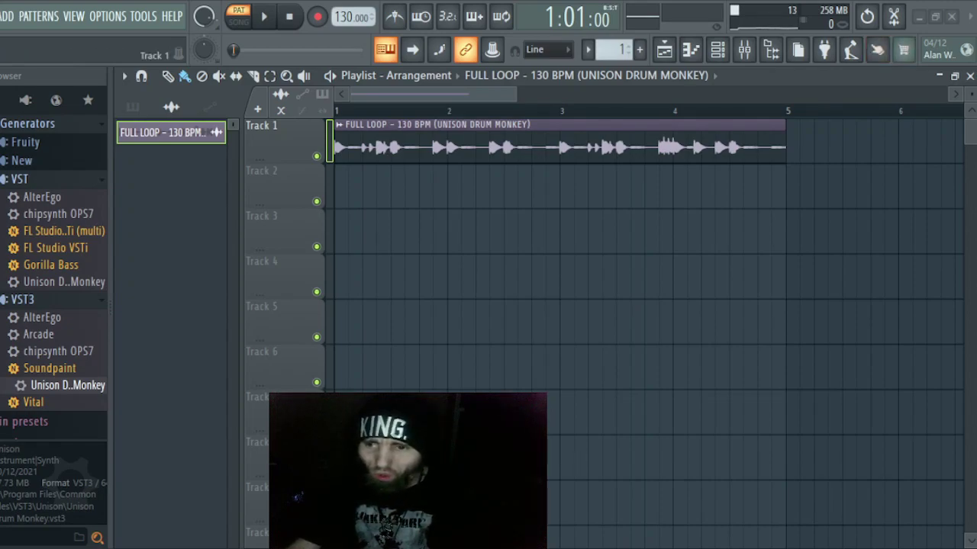
right_click(560, 153)
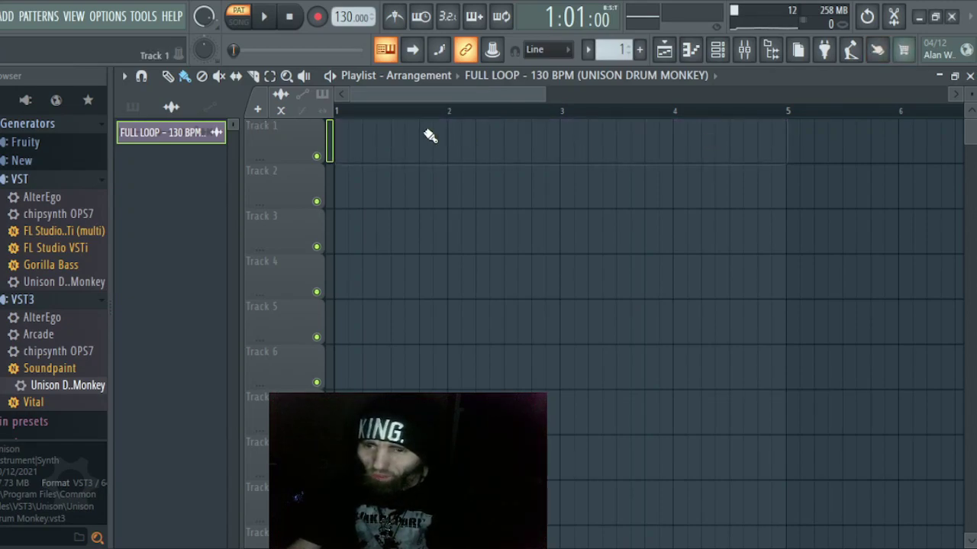
key("ctrl+b")
key("ctrl+b")
key("ctrl+b")
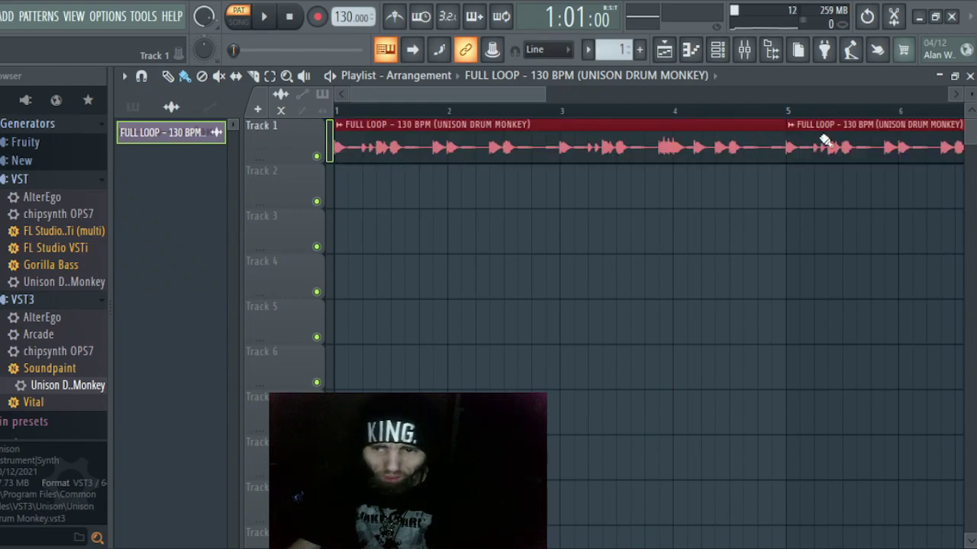
key("ctrl+b")
key("ctrl+b")
key("ctrl+b")
key("ctrl+b")
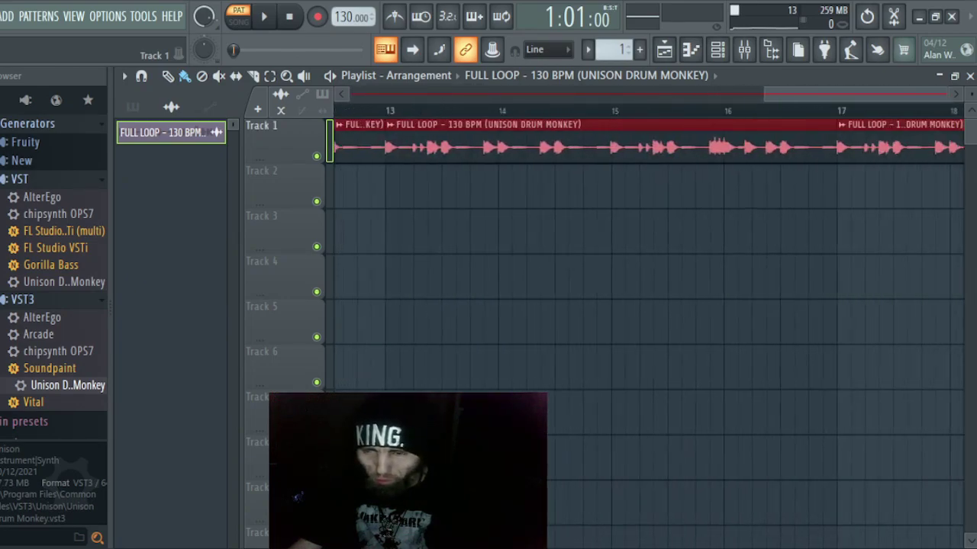
key("ctrl+b")
key("ctrl+b")
key("ctrl+b")
key("ctrl+b")
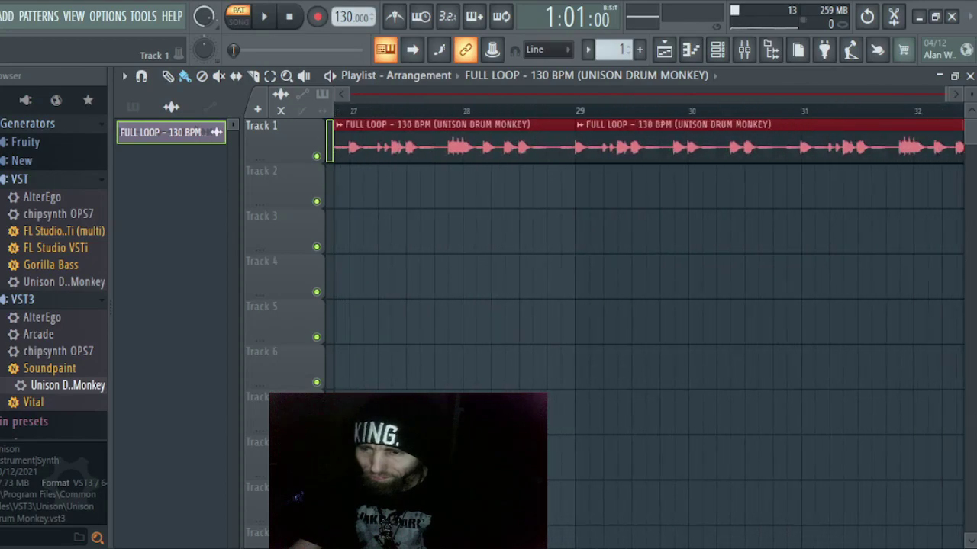
key("ctrl+b")
key("ctrl+b")
key("ctrl+b")
key("ctrl+b")
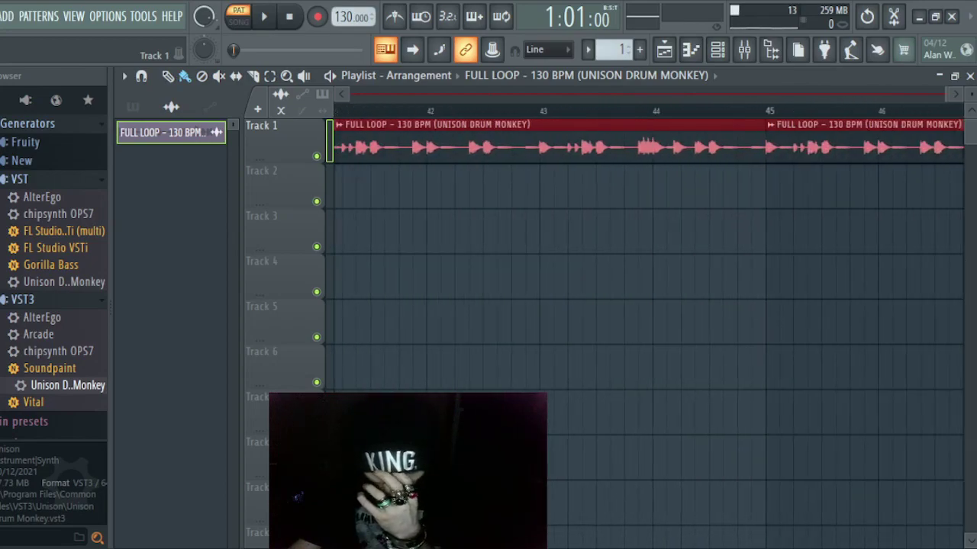
key("ctrl+b")
key("ctrl+b")
key("ctrl+b")
key("ctrl+b")
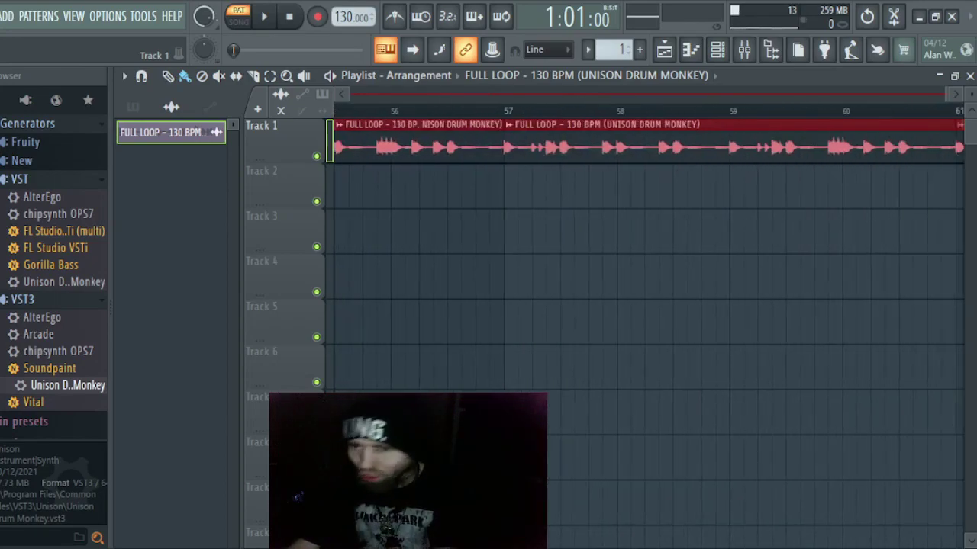
key("ctrl+b")
key("ctrl+b")
key("ctrl+b")
key("ctrl+b")
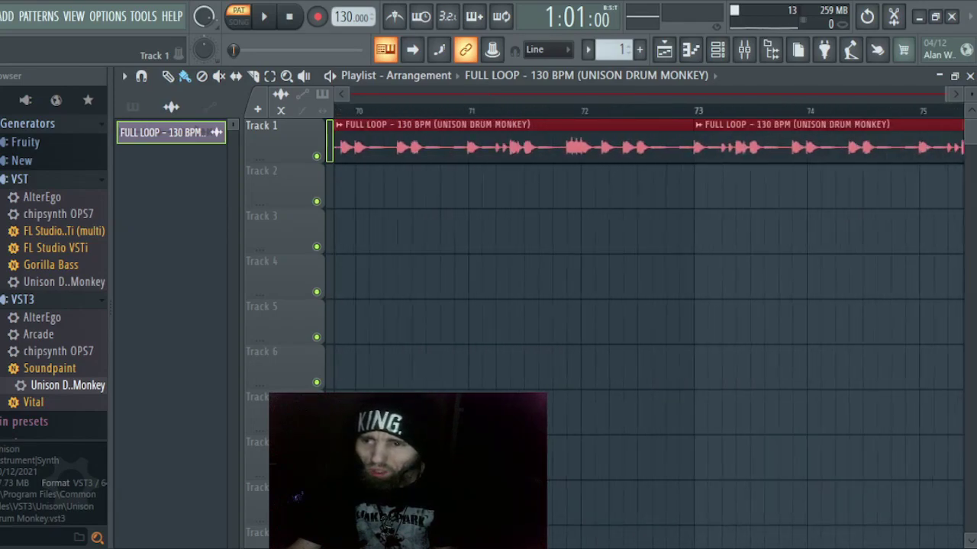
key("ctrl+b")
key("ctrl+b")
key("ctrl+b")
key("ctrl+b")
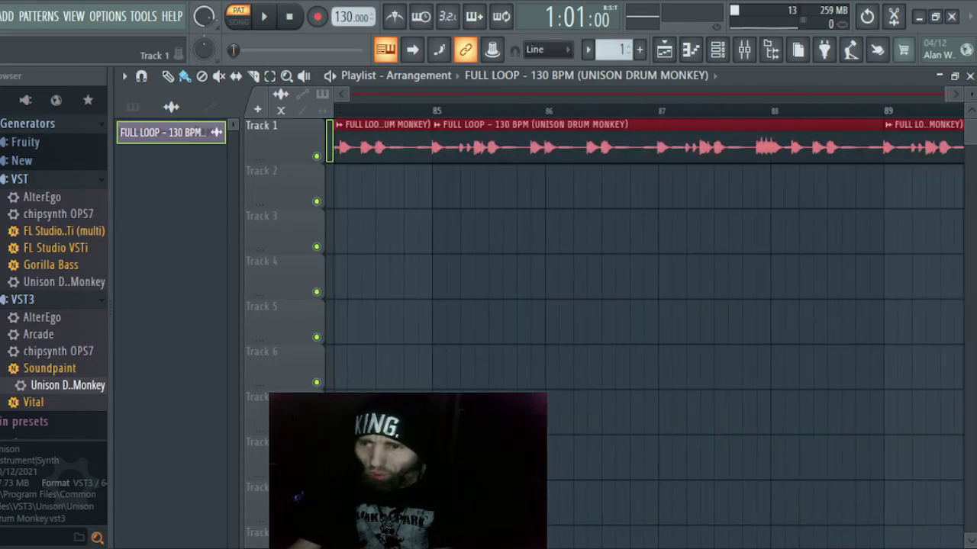
key("ctrl+b")
key("ctrl+b")
key("ctrl+b")
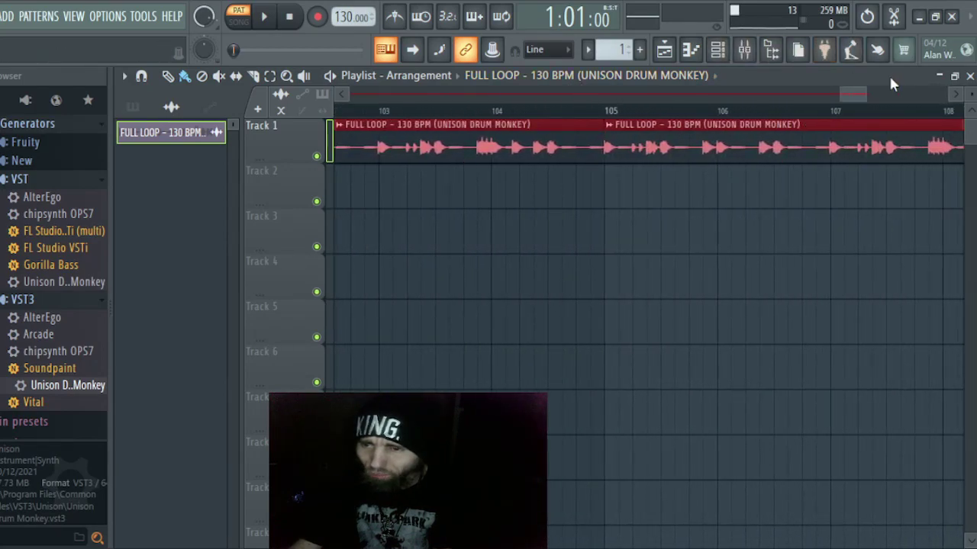
Step: Shrink the height of Track 5 in the playlist and deselect the drum loop clips
left_click(954, 76)
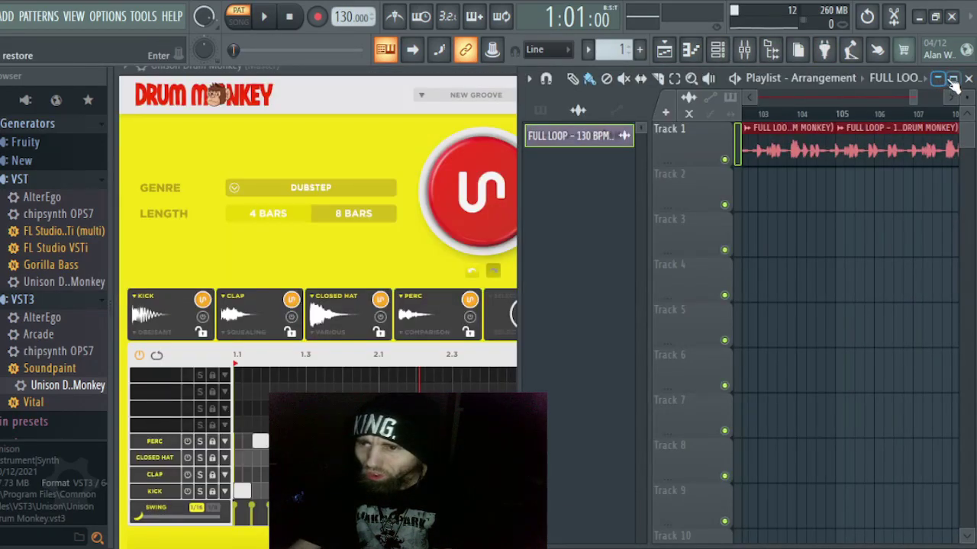
left_click(954, 79)
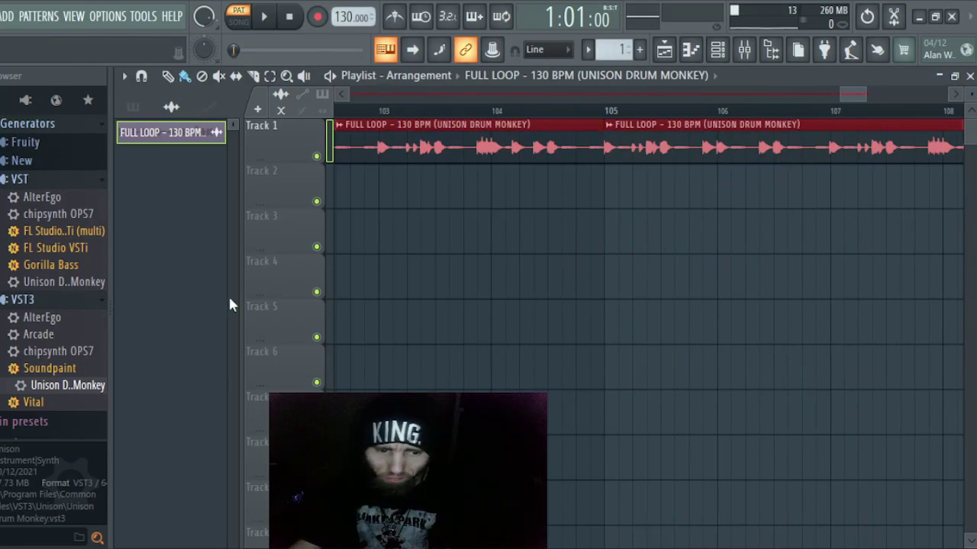
left_click_drag(242, 295, 243, 303)
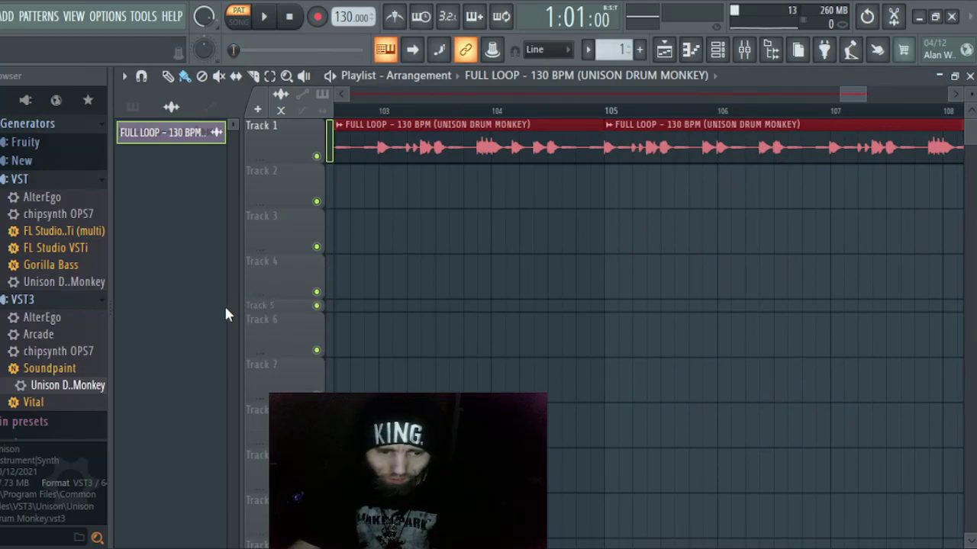
left_click_drag(845, 93, 299, 128)
left_click(403, 221)
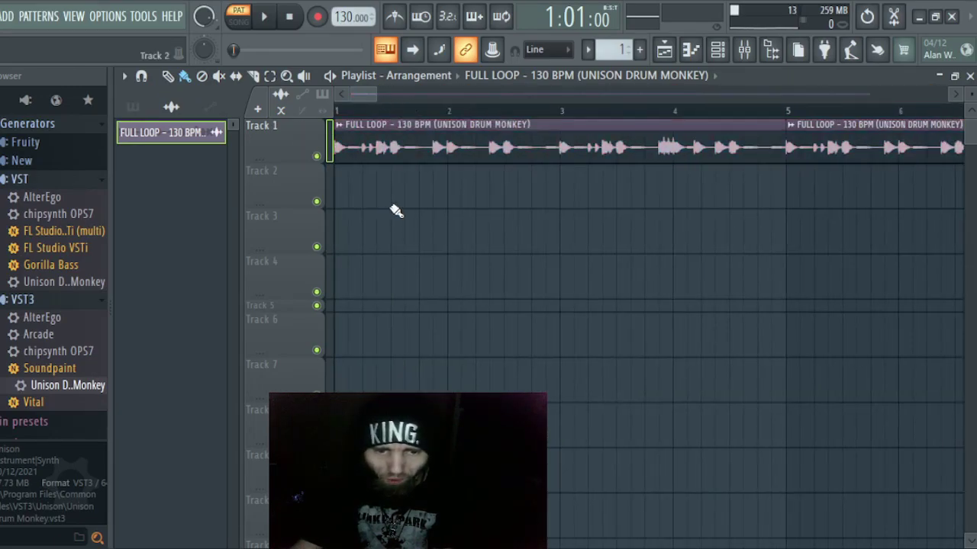
Step: Rename Pattern 1 as Bass
left_click(640, 49)
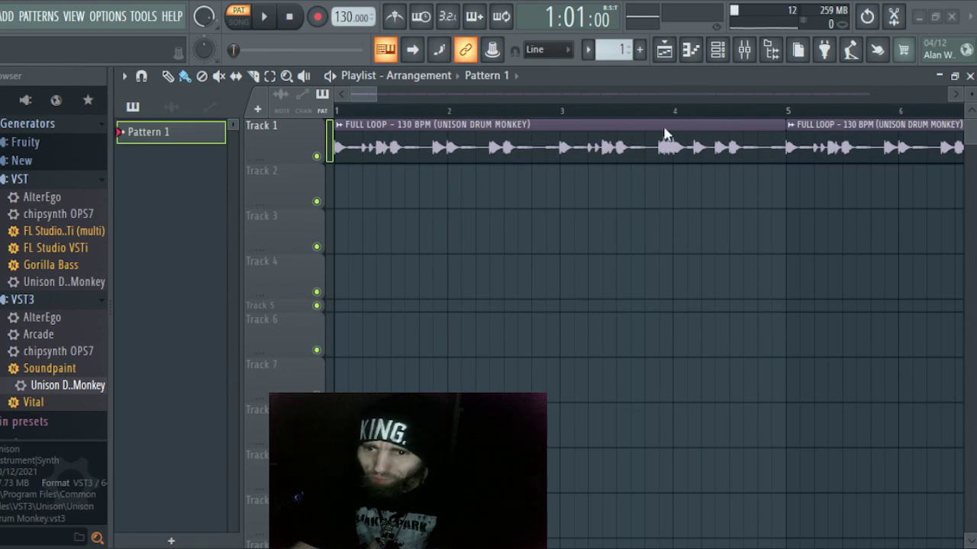
key("F2")
type("Bass")
key("Return")
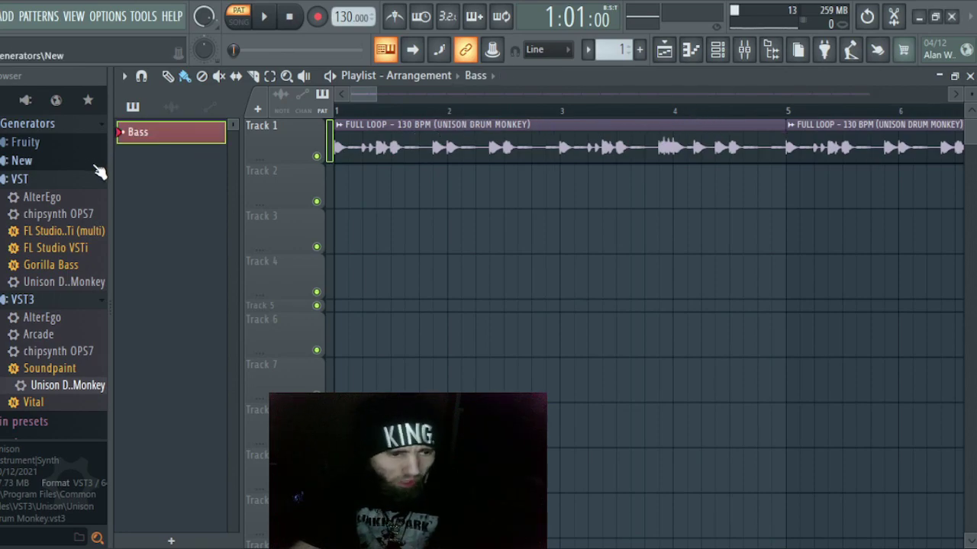
Step: Add the Gorilla Bass VST instrument to the channel rack and audition a note with it
left_click_drag(70, 266, 289, 124)
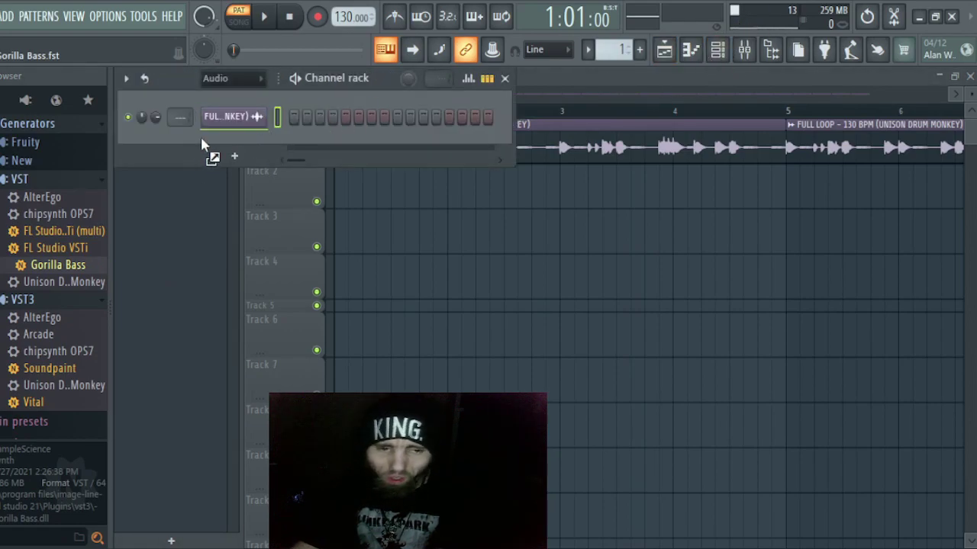
left_click_drag(211, 139, 212, 140)
key("z")
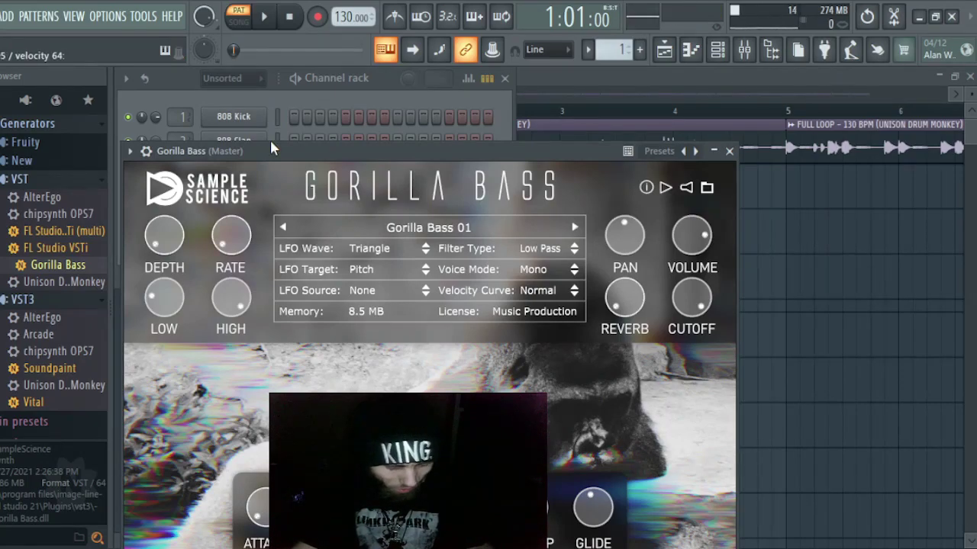
Step: Audition Gorilla Bass presets 01 through 04 by playing a test note on them
key("z")
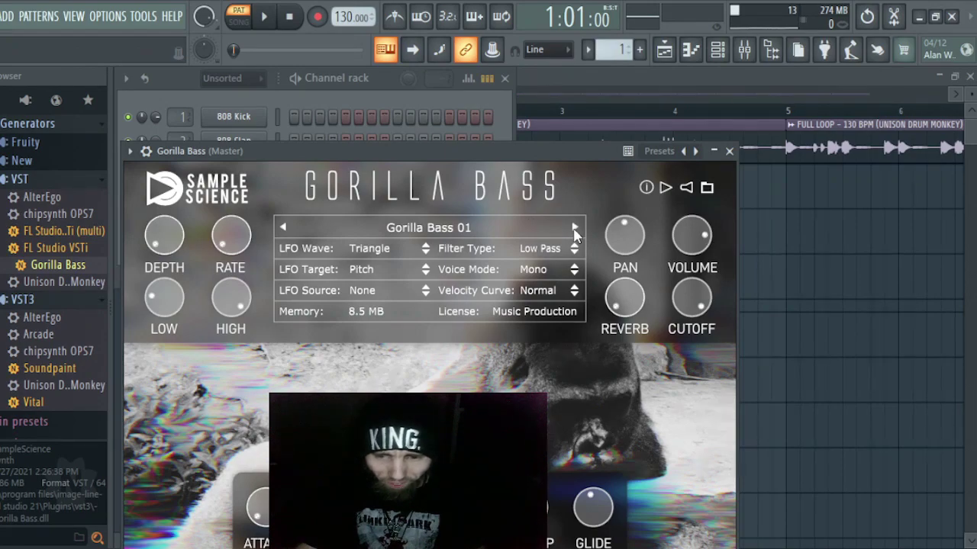
key("z")
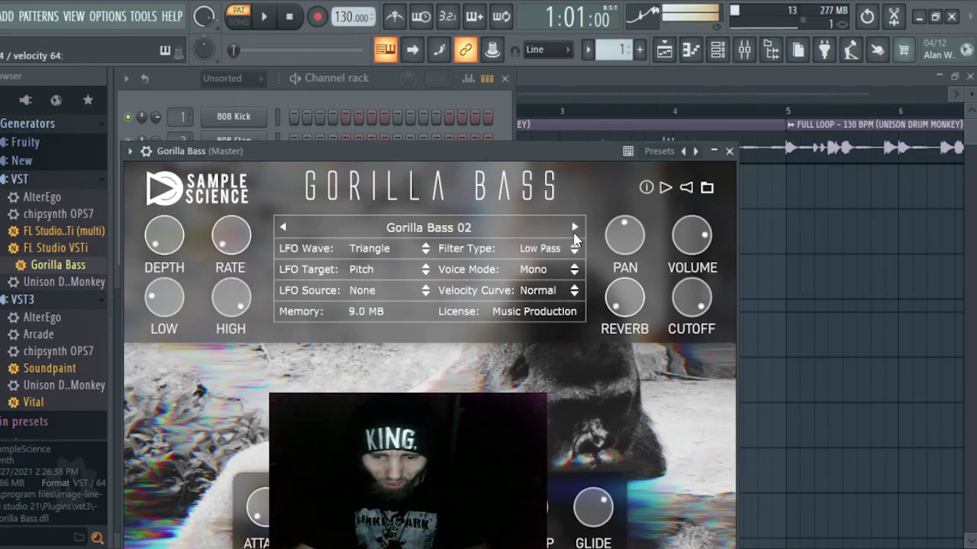
key("z")
left_click(576, 228)
left_click(576, 233)
key("z")
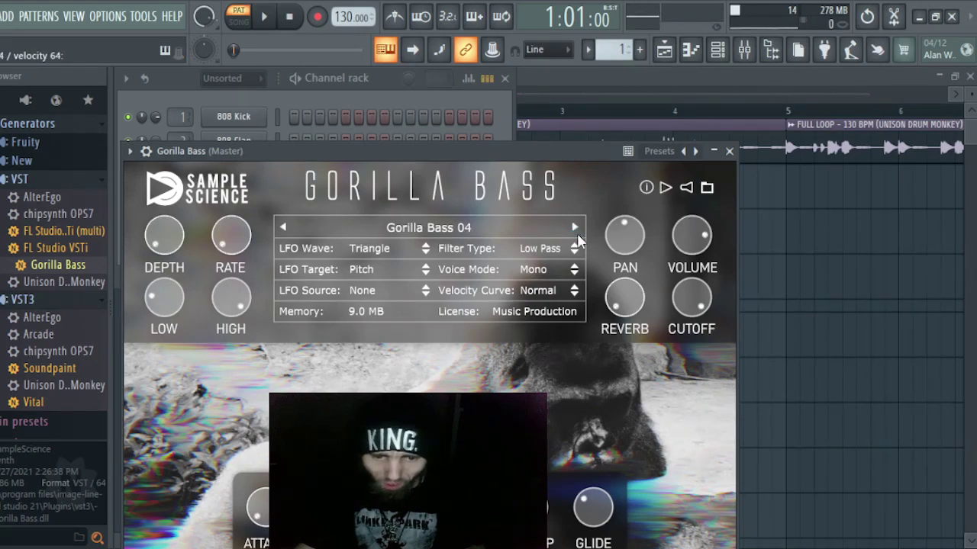
key("z")
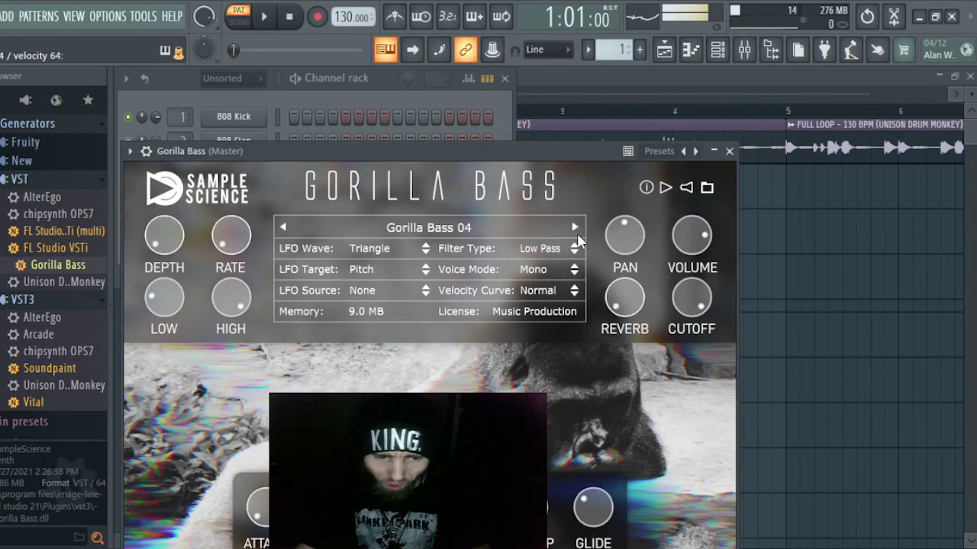
Step: Step on through Gorilla Bass presets 05 to 07 and audition them with repeated test notes
left_click(576, 232)
key("z")
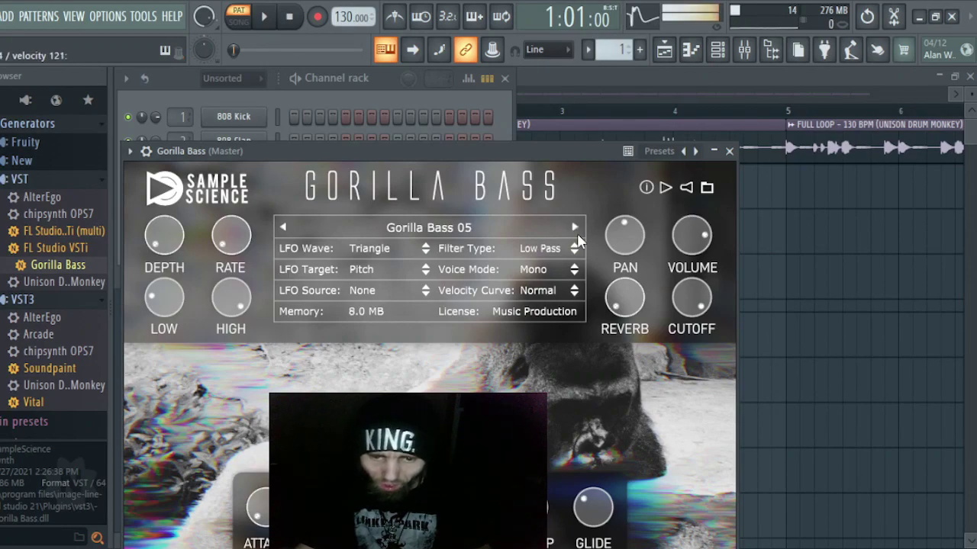
left_click(576, 228)
left_click(577, 228)
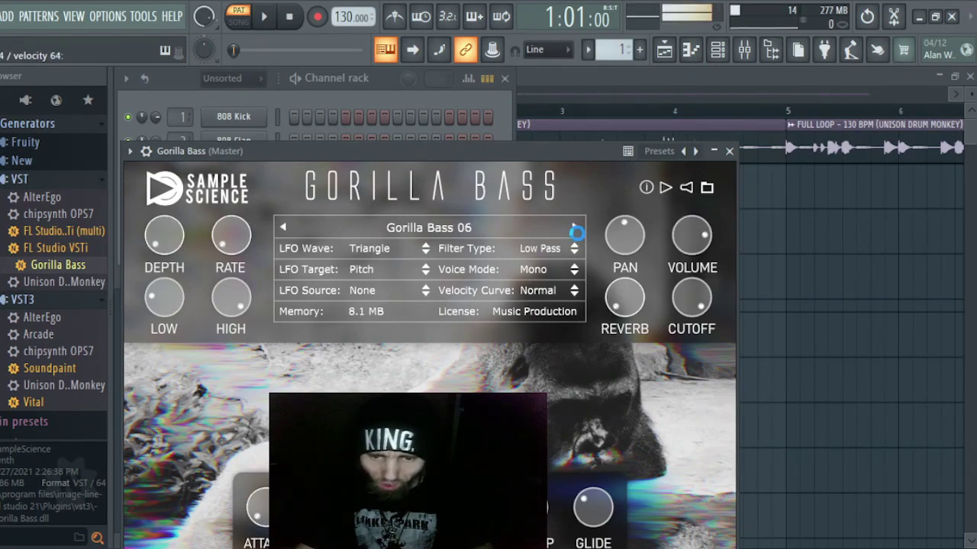
key("z")
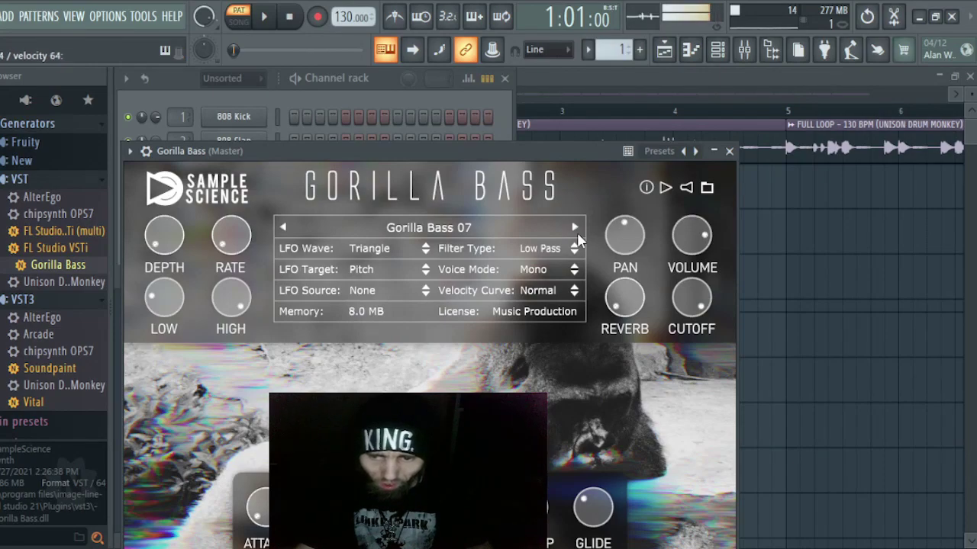
key("z")
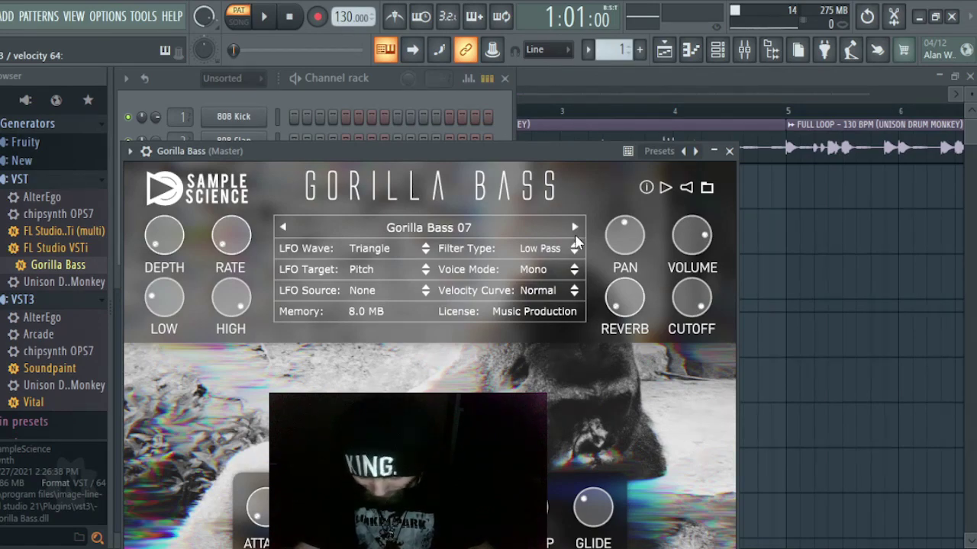
key("z")
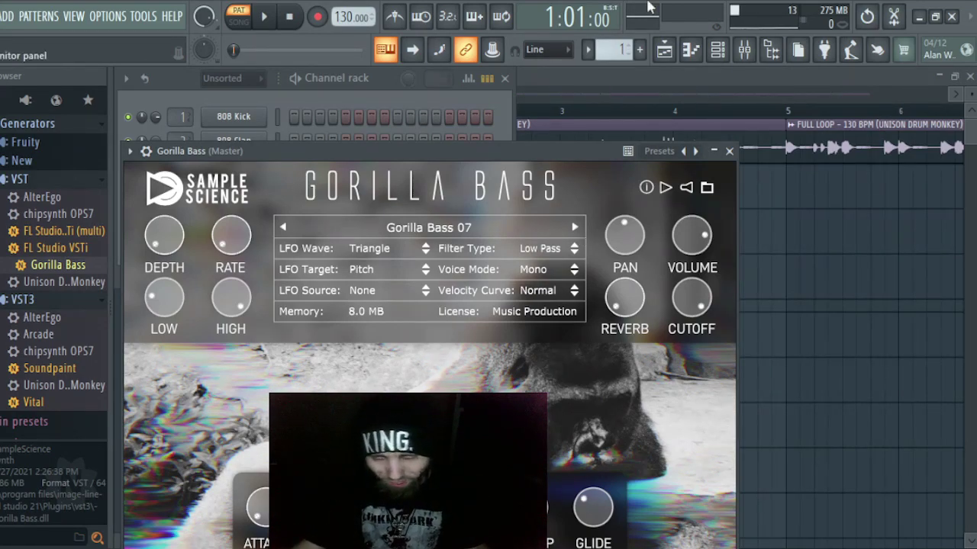
Step: Audition the Gorilla Bass 01 preset in Legato voice mode and Gorilla Bass 15 with the pattern running, and stop playback
left_click(696, 152)
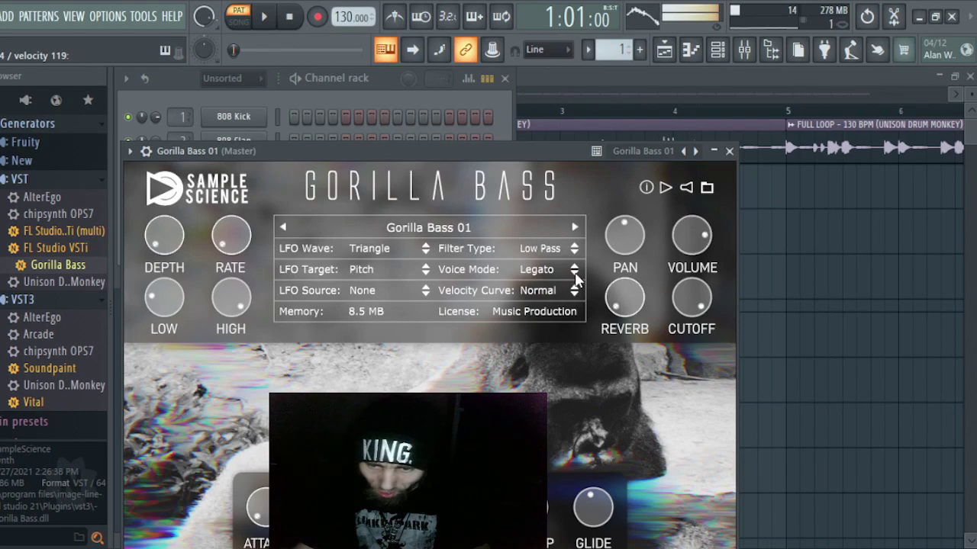
left_click(264, 16)
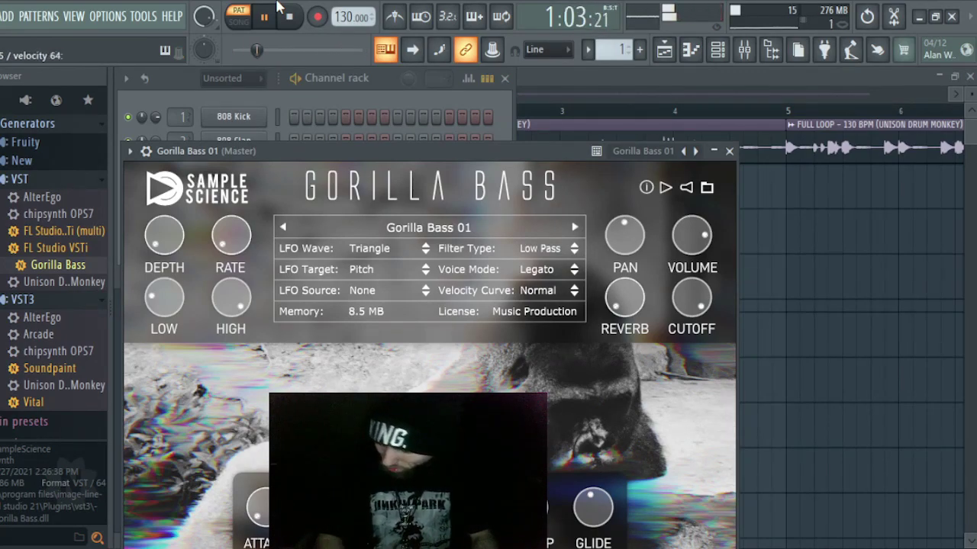
left_click(687, 150)
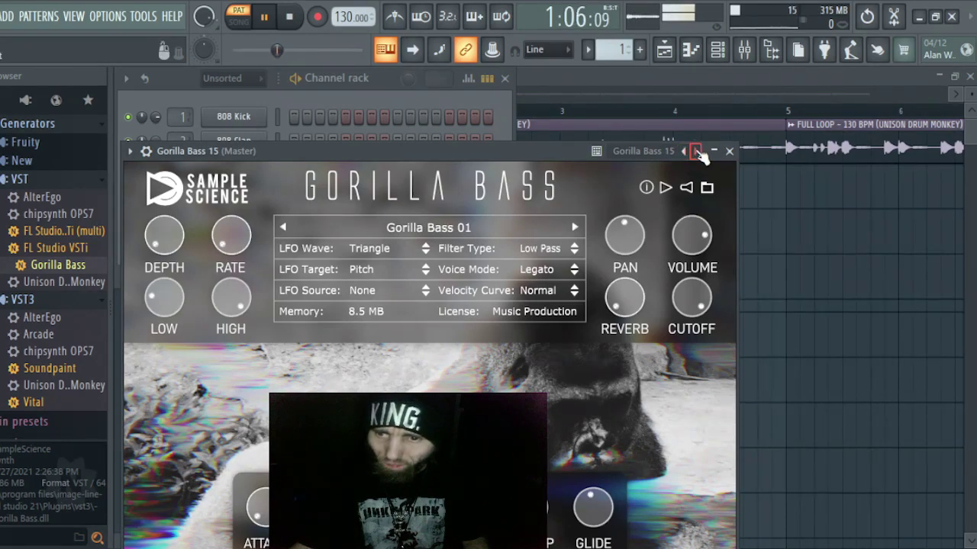
left_click(696, 151)
left_click(686, 151)
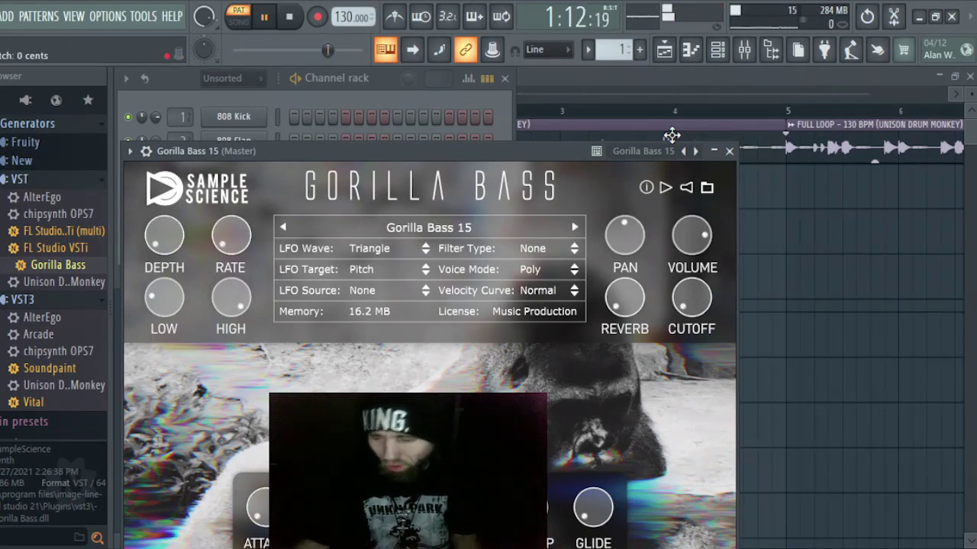
left_click(290, 16)
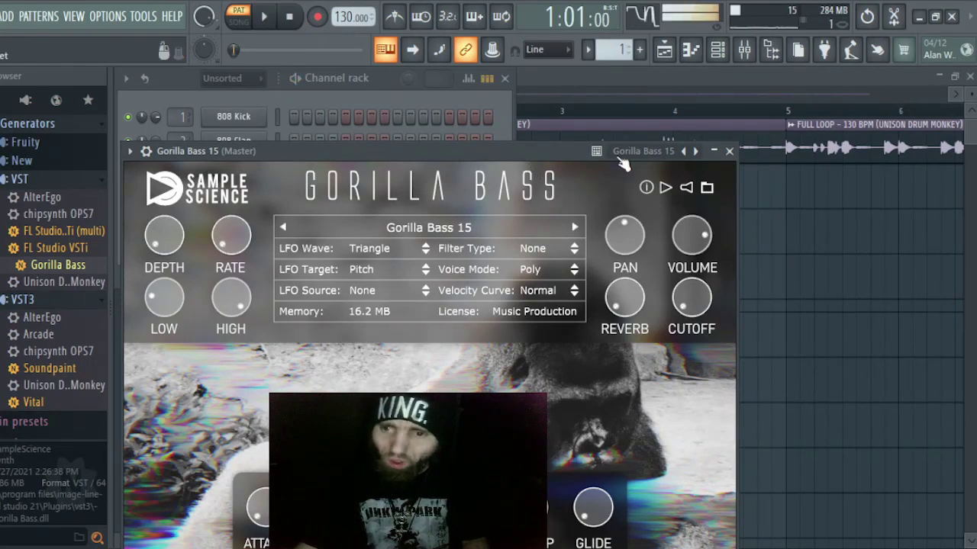
Step: Browse back through the Gorilla Bass presets, settle on Gorilla Bass 12, and audition it while the pattern plays
left_click(681, 152)
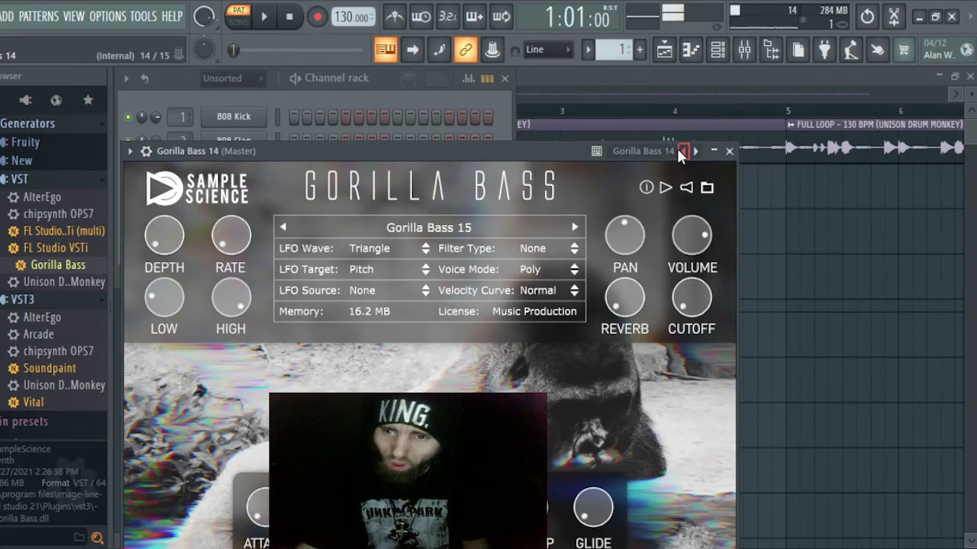
left_click(680, 151)
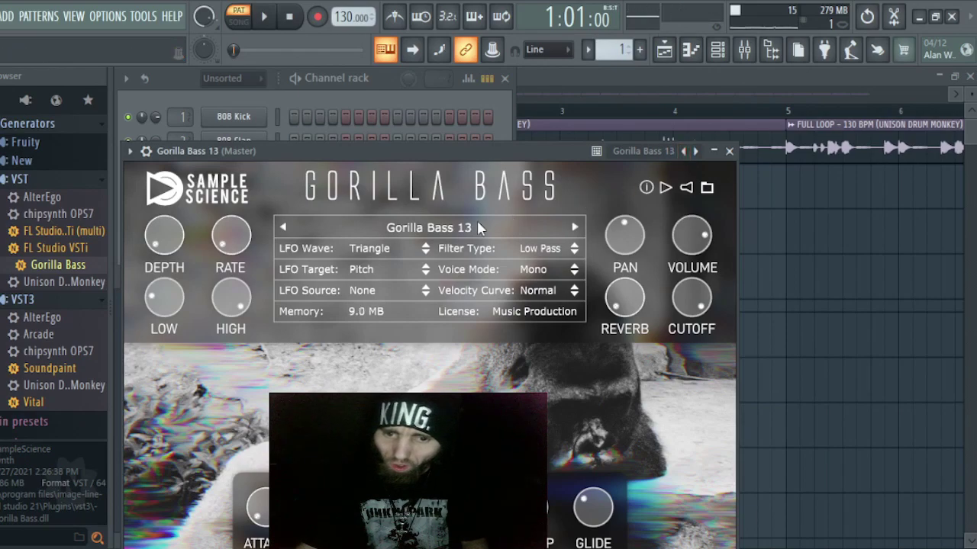
left_click(290, 231)
left_click(289, 231)
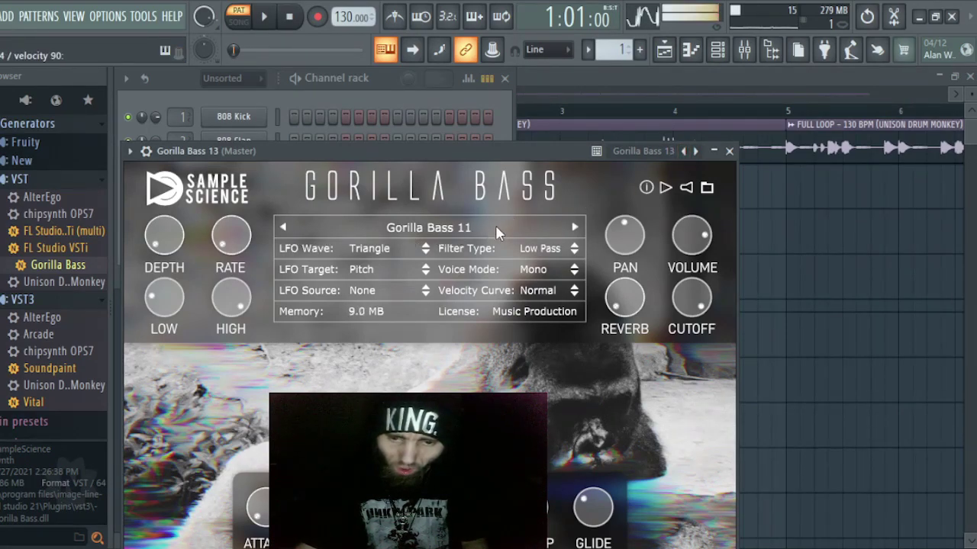
left_click(575, 229)
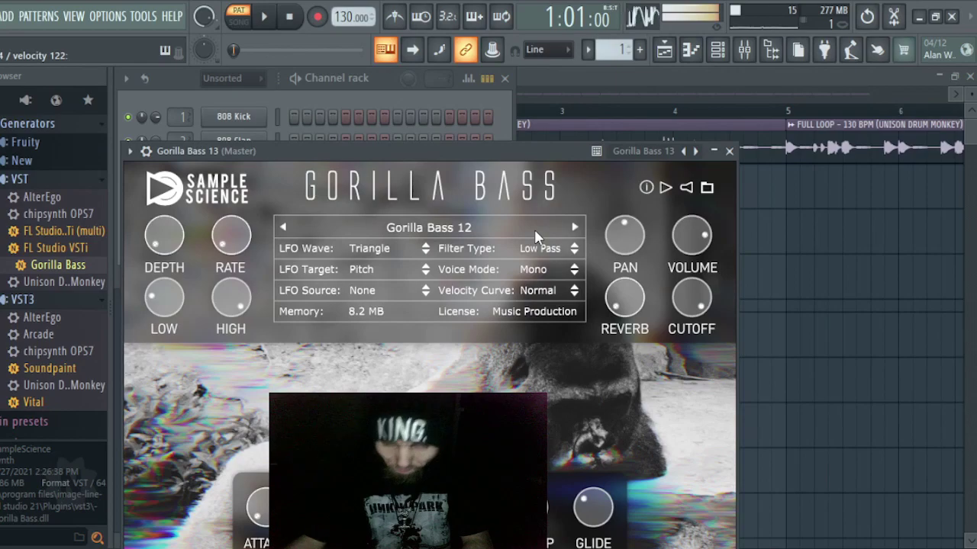
left_click(265, 17)
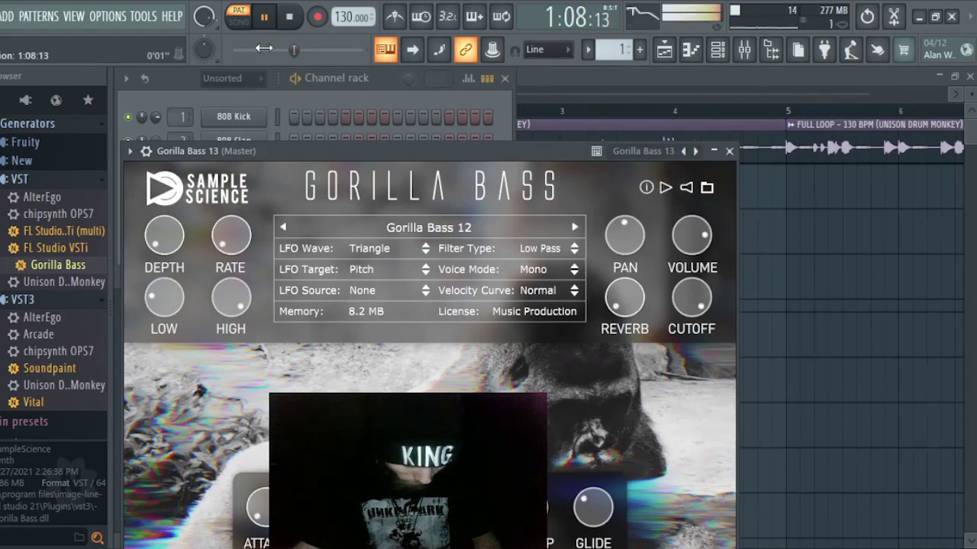
left_click(264, 17)
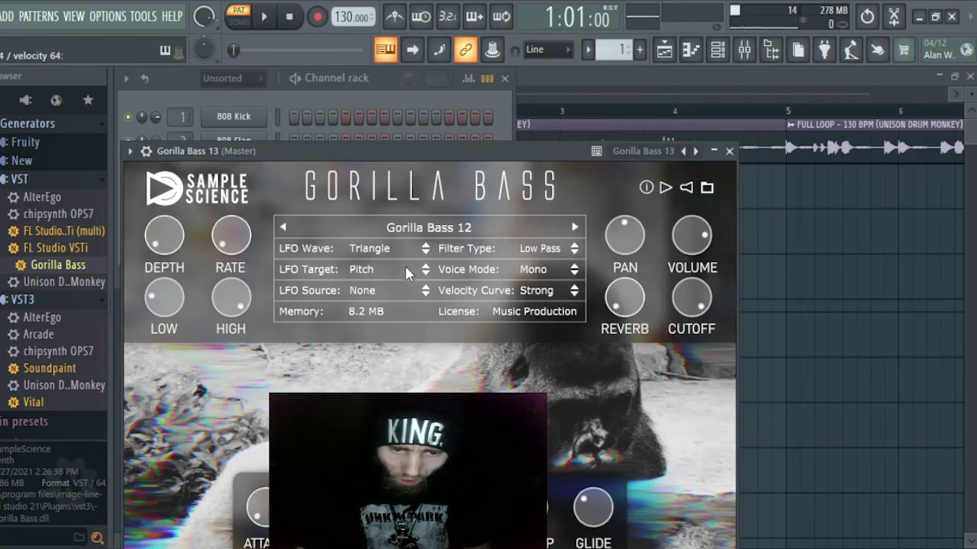
Step: Set Gorilla Bass's LFO wave to Saw, LFO target to Expression and LFO source to Velocity, and close the plugin
left_click(425, 252)
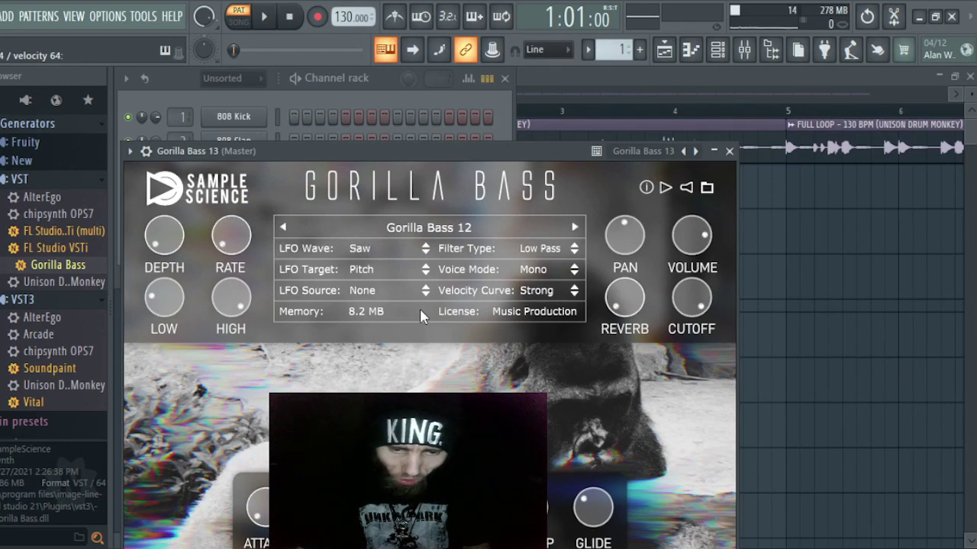
left_click(366, 269)
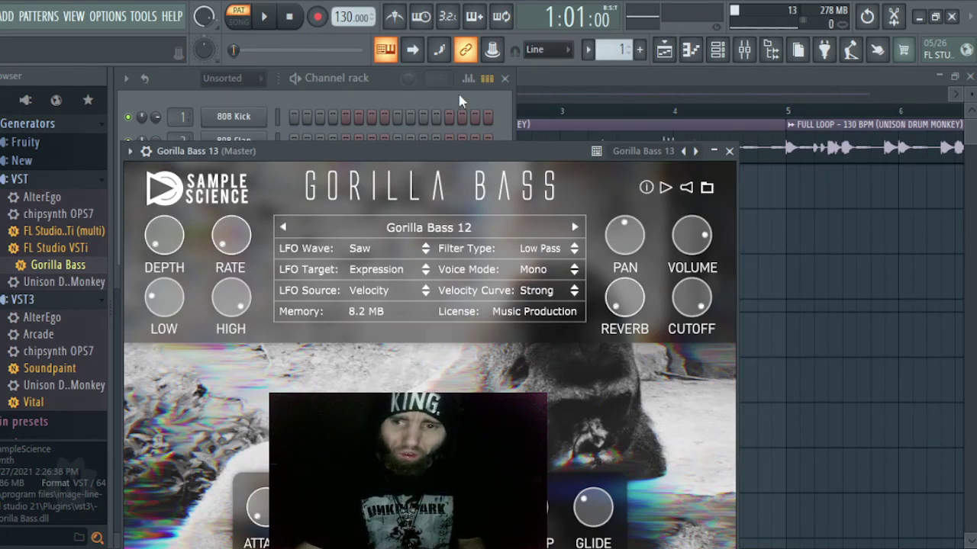
left_click(730, 151)
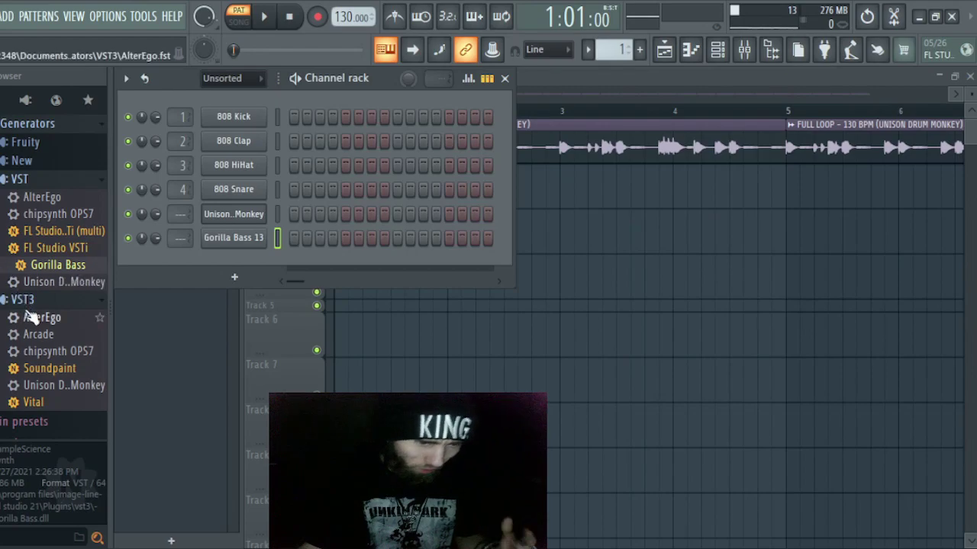
Step: Add the Arcade VST3 instrument to the channel rack, reposition its window and load the New Classic kit
left_click_drag(35, 340, 232, 267)
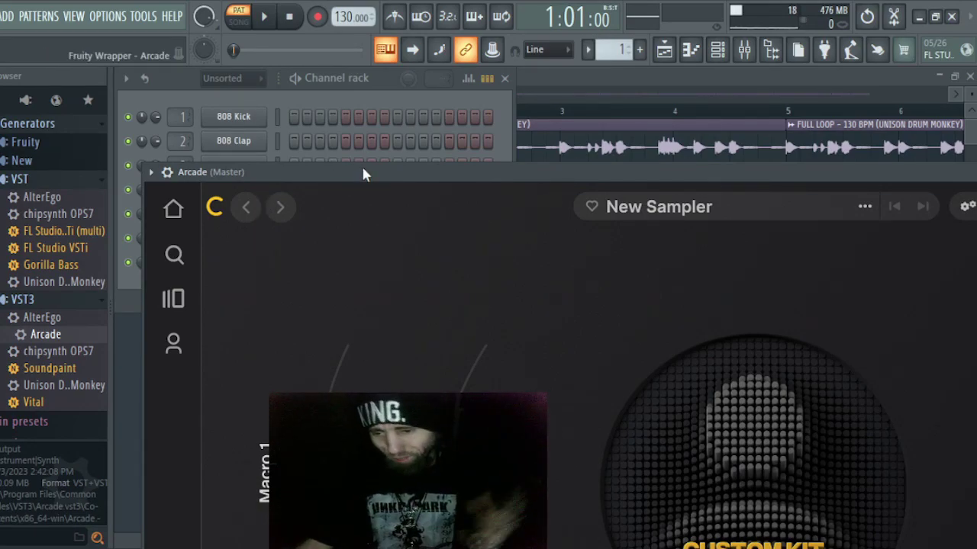
left_click_drag(371, 172, 1, 165)
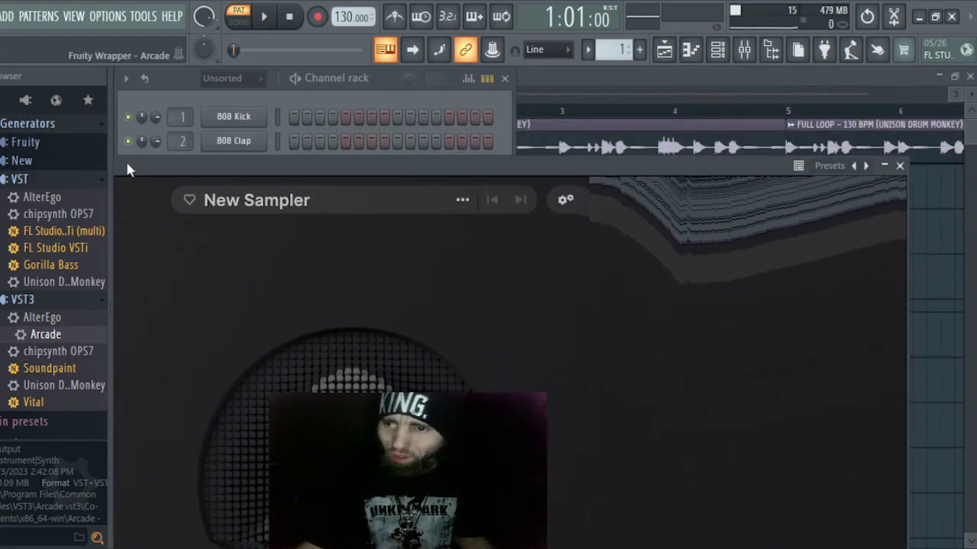
left_click_drag(290, 166, 296, 166)
double_click(295, 165)
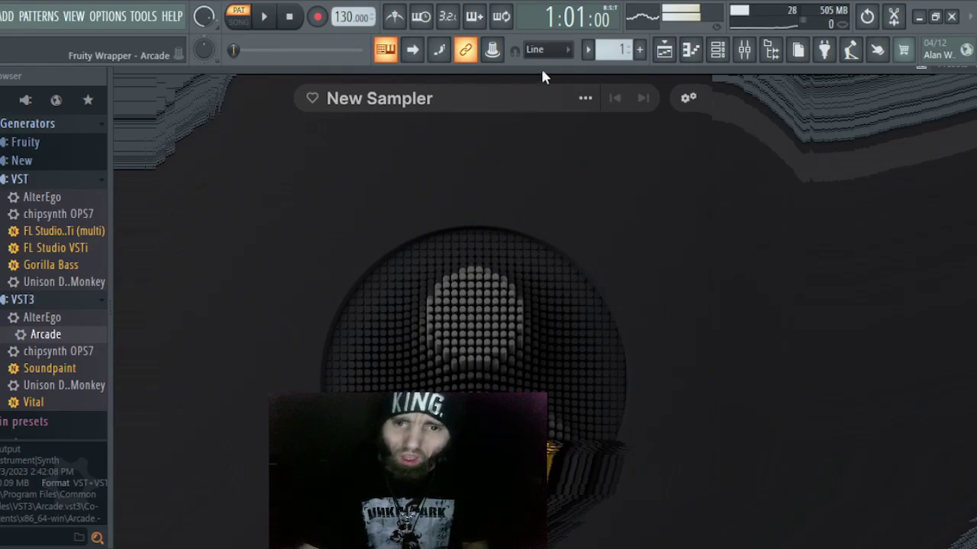
left_click_drag(544, 70, 878, 124)
left_click_drag(283, 121, 940, 174)
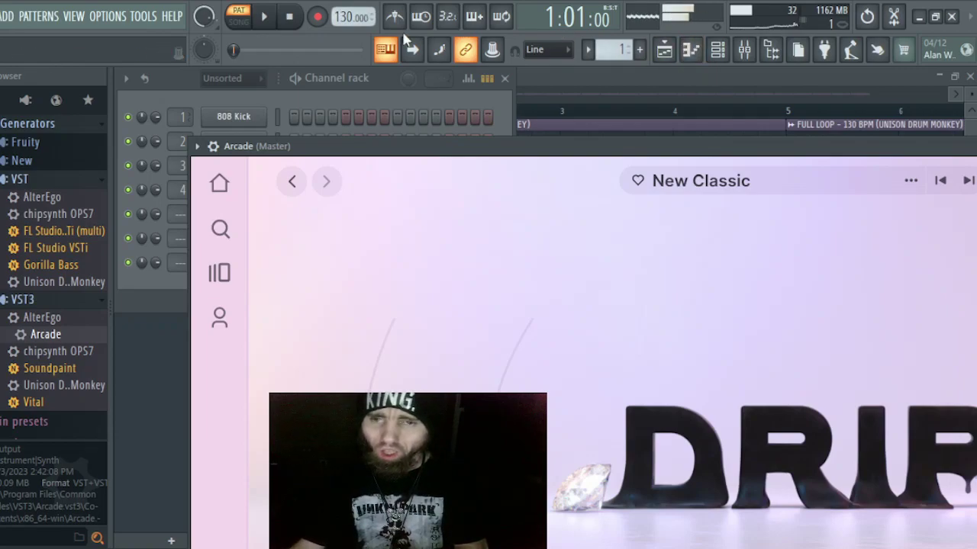
Step: Play the pattern briefly to audition the Arcade kit, stop it, and bring the playlist to the front
left_click(265, 17)
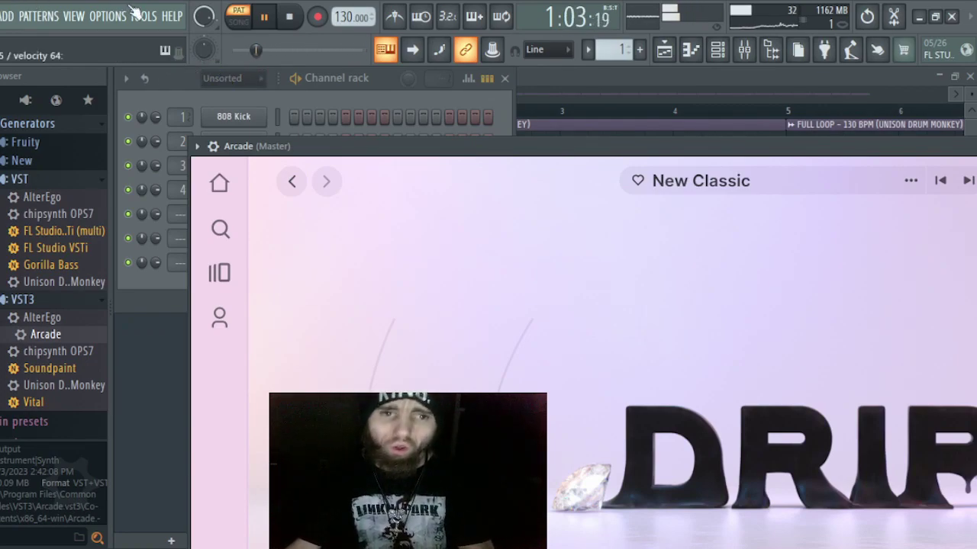
left_click(289, 17)
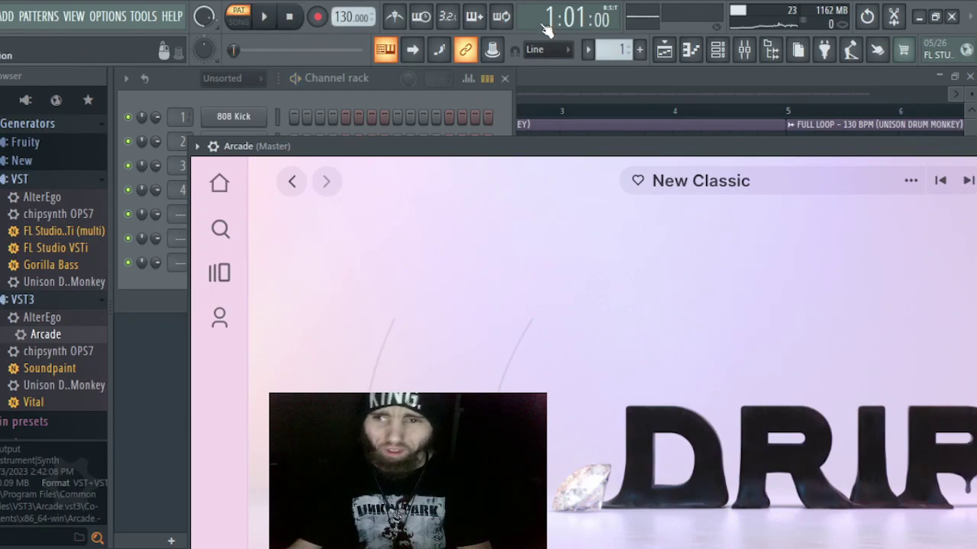
left_click(665, 59)
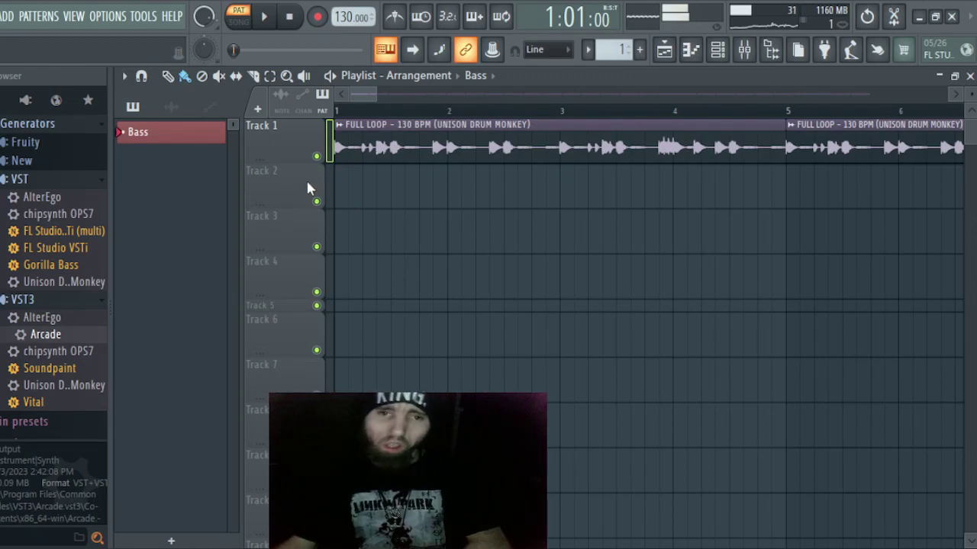
Step: Record an Arcade performance into the Bass pattern from bar 1, and stop and disarm recording
left_click(317, 19)
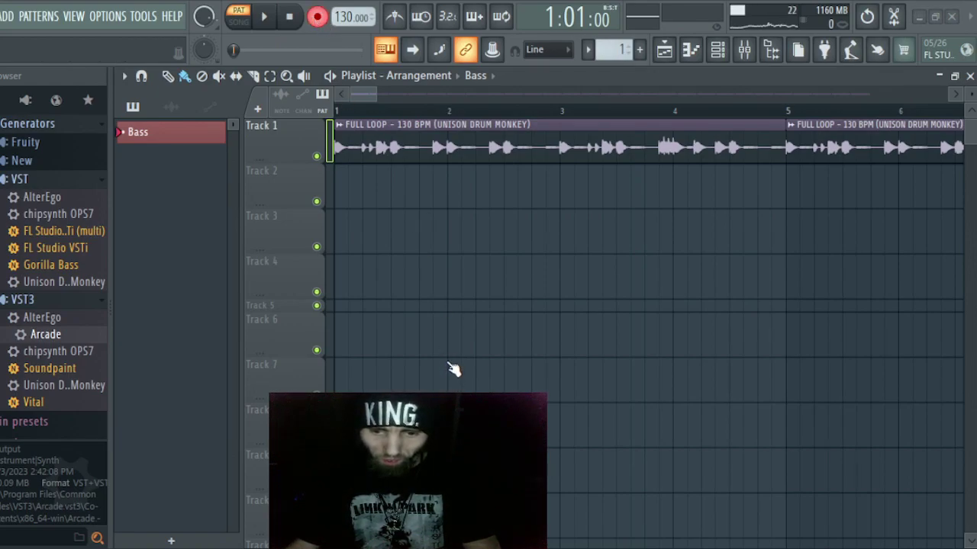
left_click(264, 16)
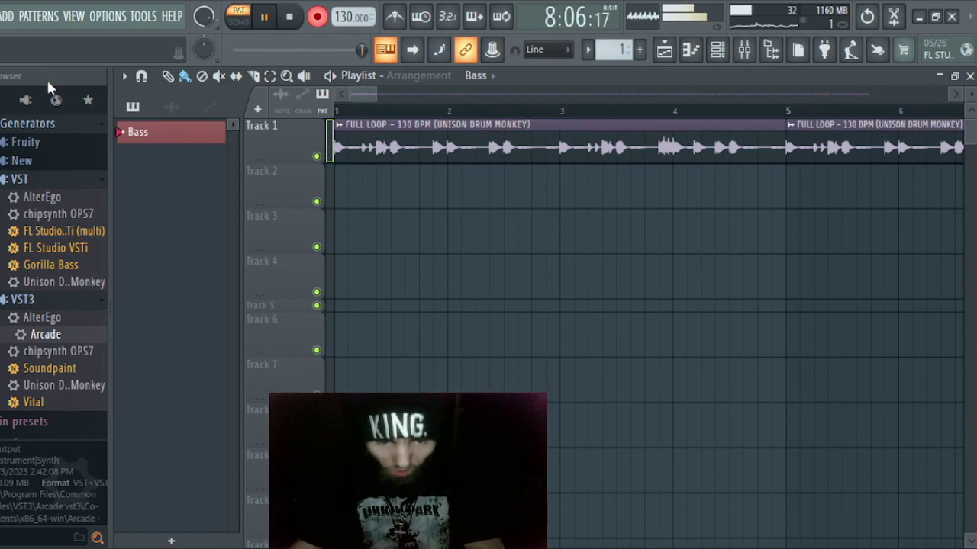
left_click(288, 17)
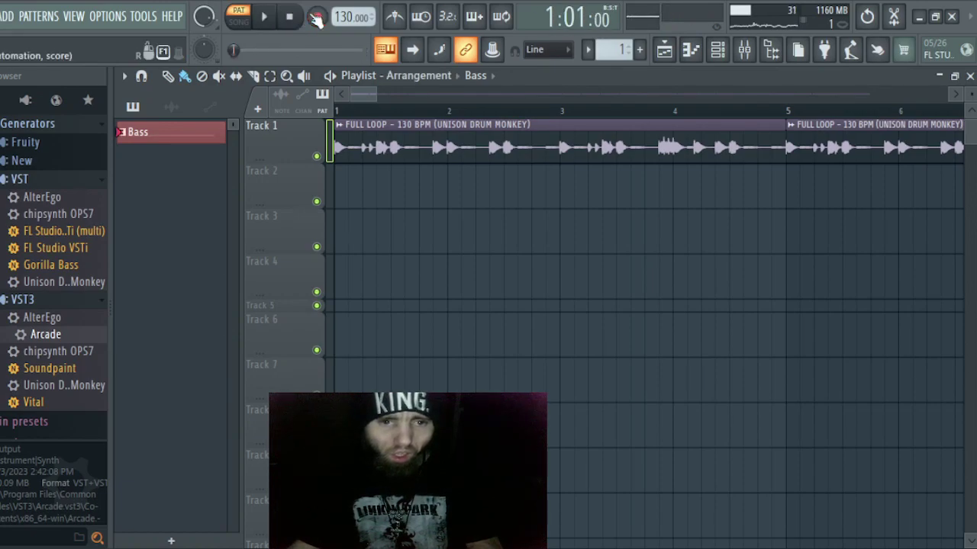
Step: Place the recorded Bass pattern on Track 2 at bar 1 and align its first note with the clip's start
left_click(356, 190)
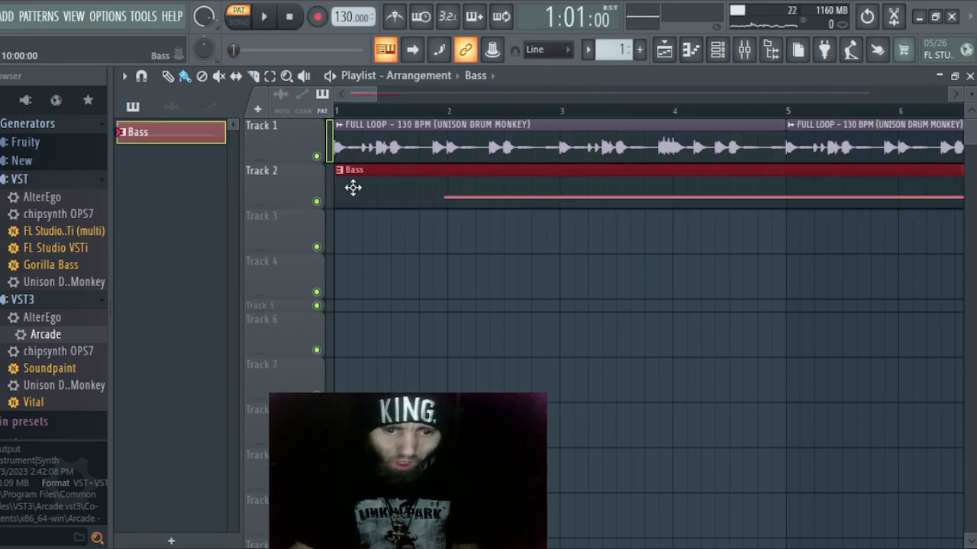
left_click_drag(364, 184, 344, 190)
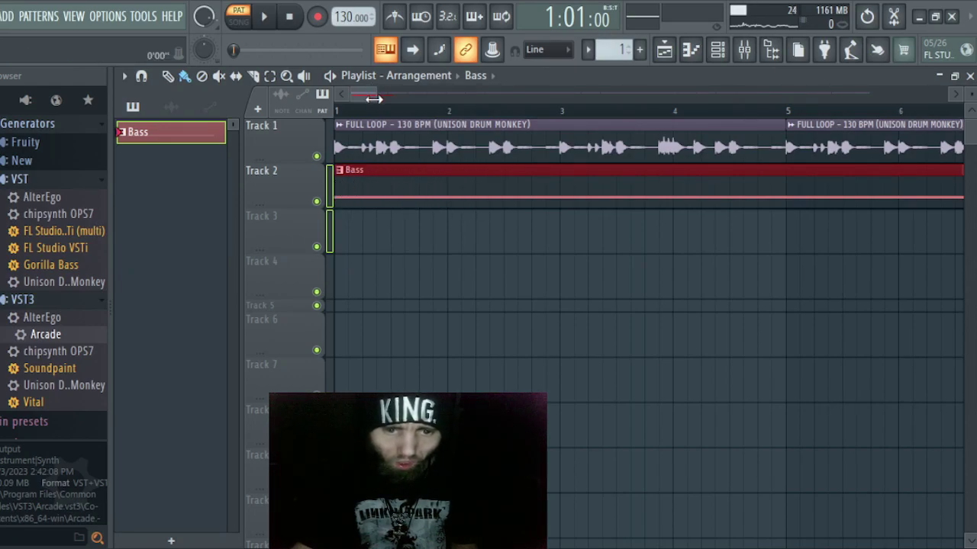
Step: Trim the Bass clip on Track 2 to end at bar 9, and repeat it along the track under the drum loops
left_click_drag(365, 94, 392, 122)
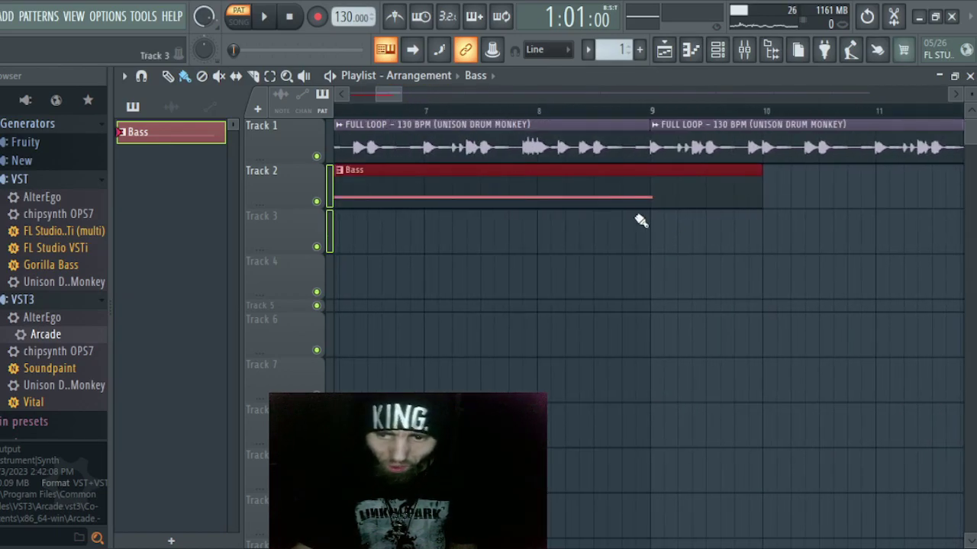
left_click_drag(754, 203, 657, 226)
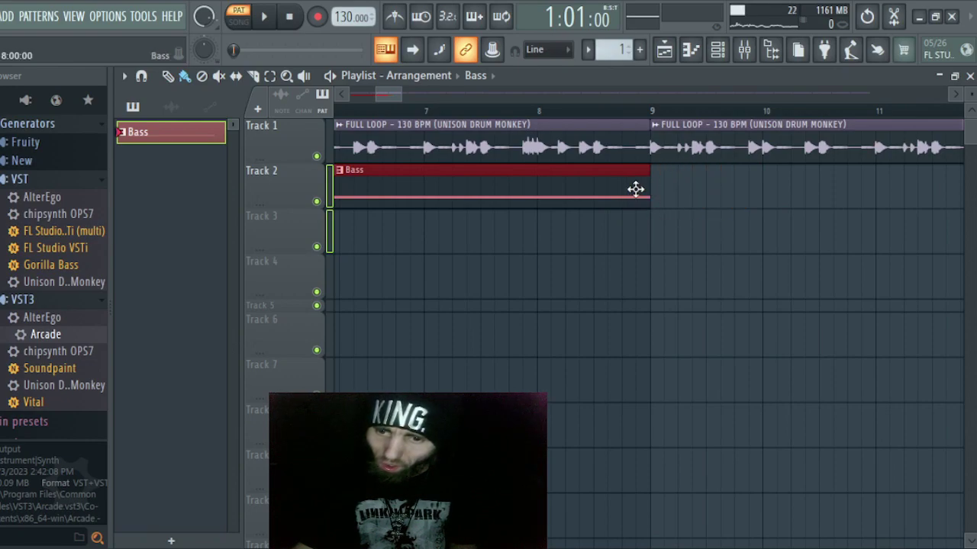
left_click(660, 198)
left_click_drag(829, 199, 968, 200)
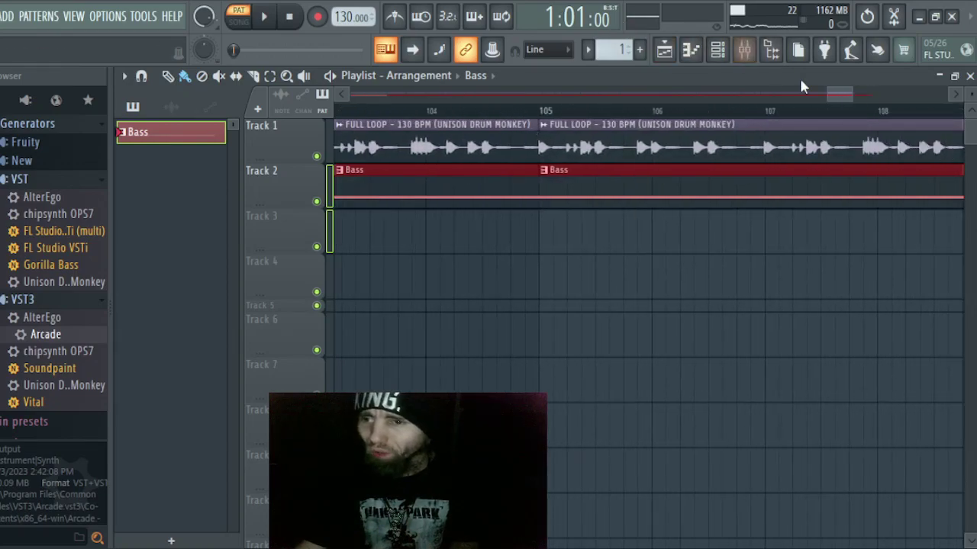
Step: Add one more FULL LOOP - 130 BPM clip on Track 1, aligned to bar 109, directly after the last drum loop
left_click_drag(830, 93, 853, 100)
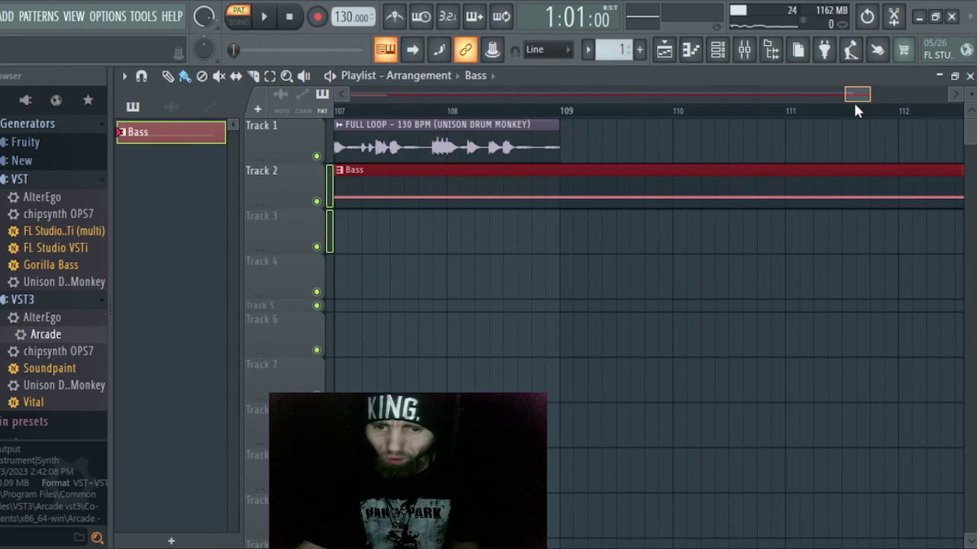
left_click(540, 149)
left_click(585, 148)
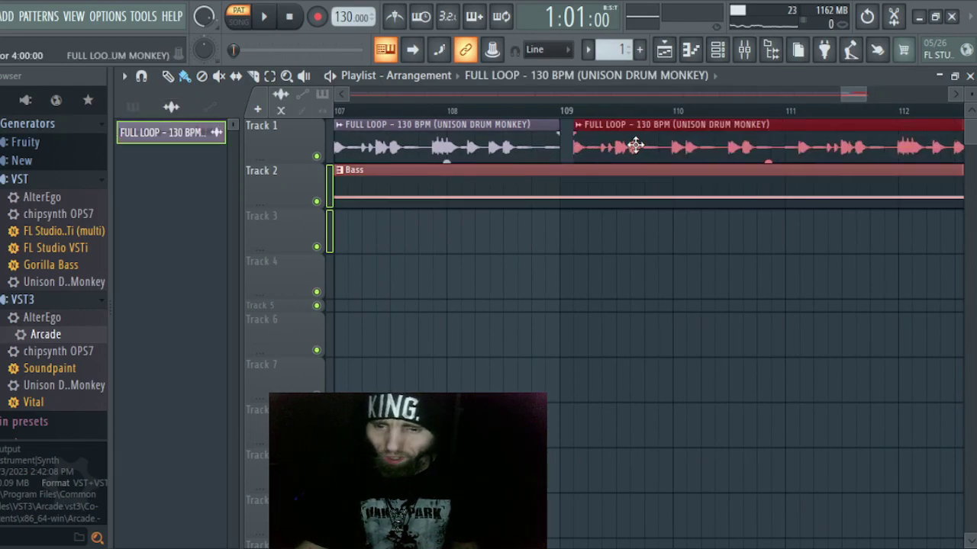
left_click_drag(629, 145, 626, 145)
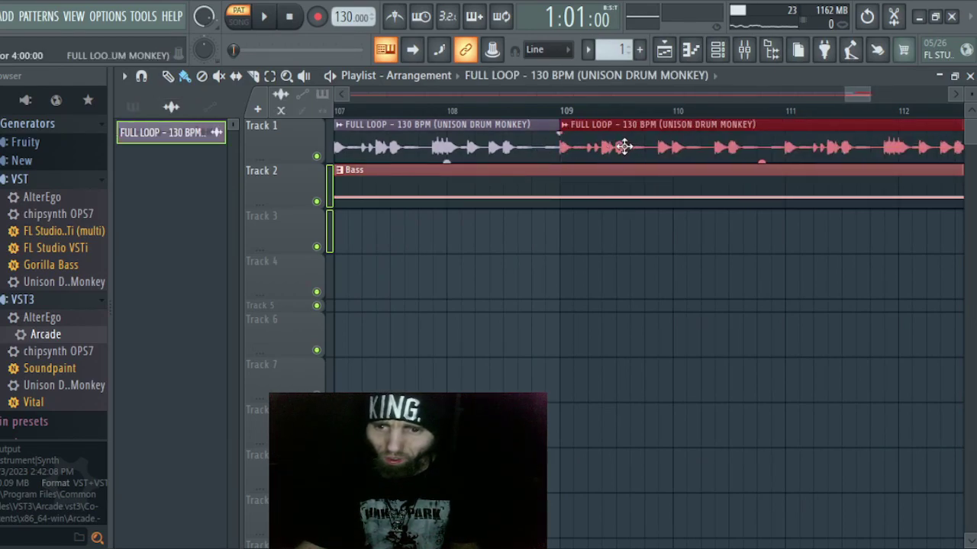
left_click_drag(843, 98, 863, 92)
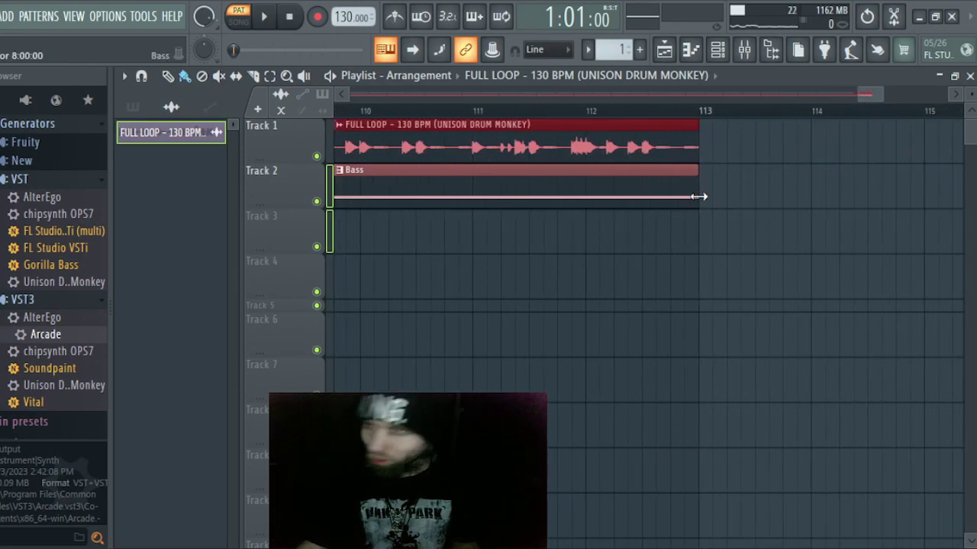
left_click(645, 354)
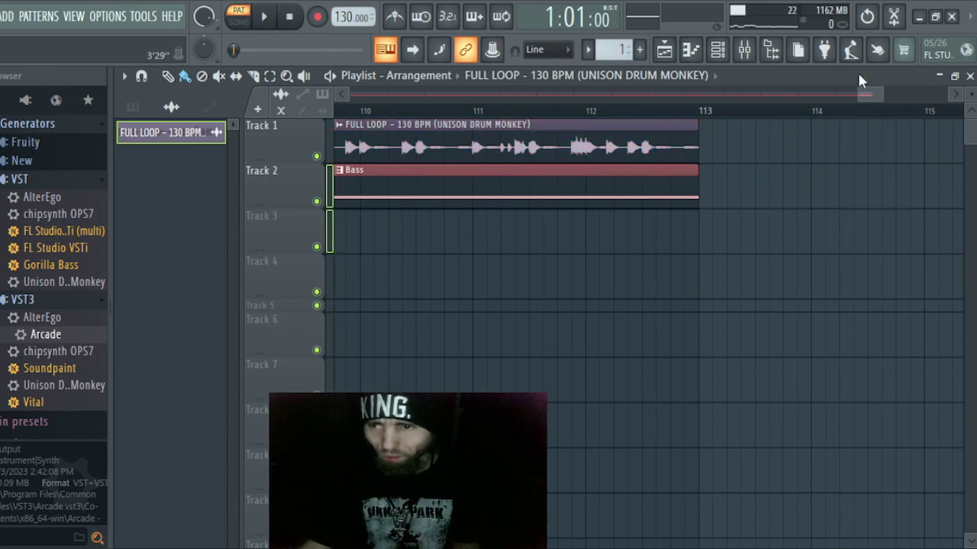
Step: Play the arrangement from bar 1 in song mode to check the Bass part against the drum loop, and stop playback
left_click_drag(869, 93, 163, 166)
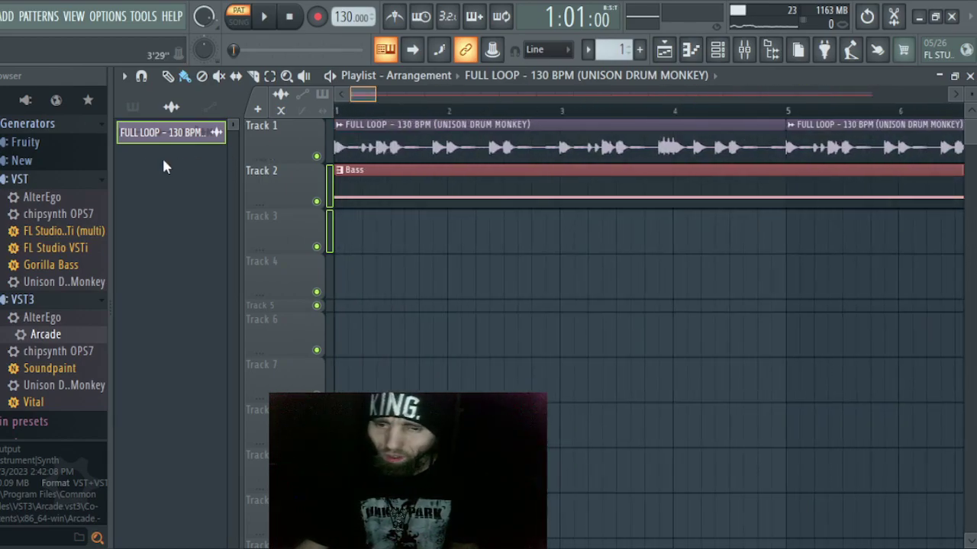
left_click(350, 108)
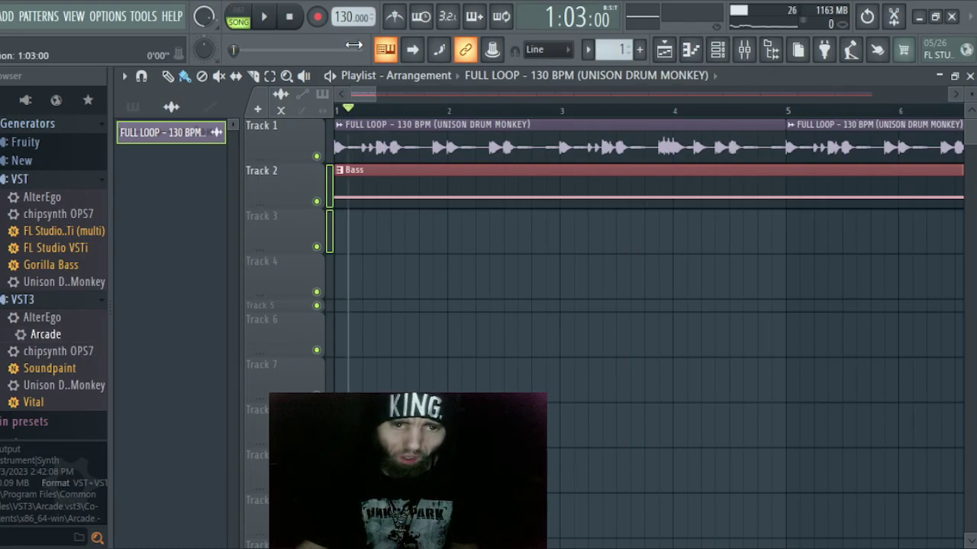
left_click(289, 17)
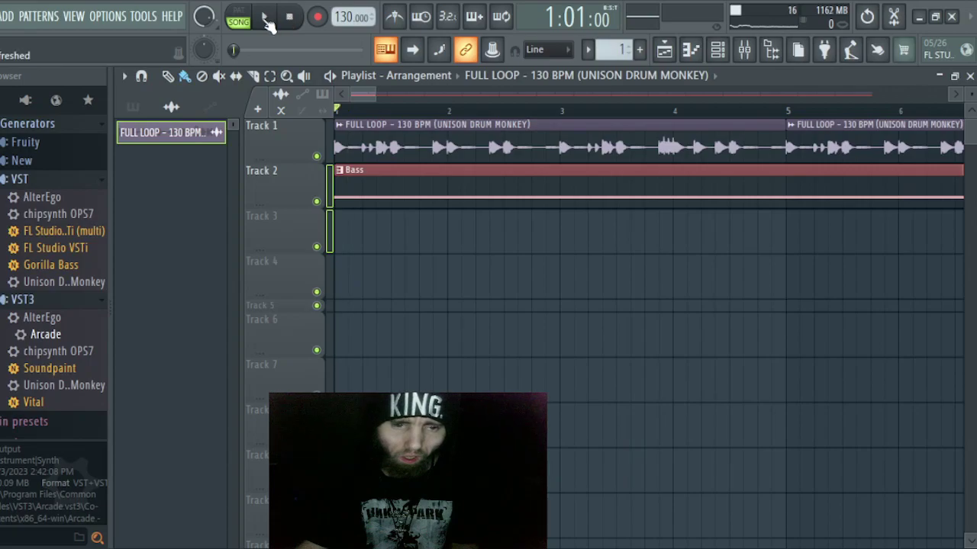
left_click(266, 18)
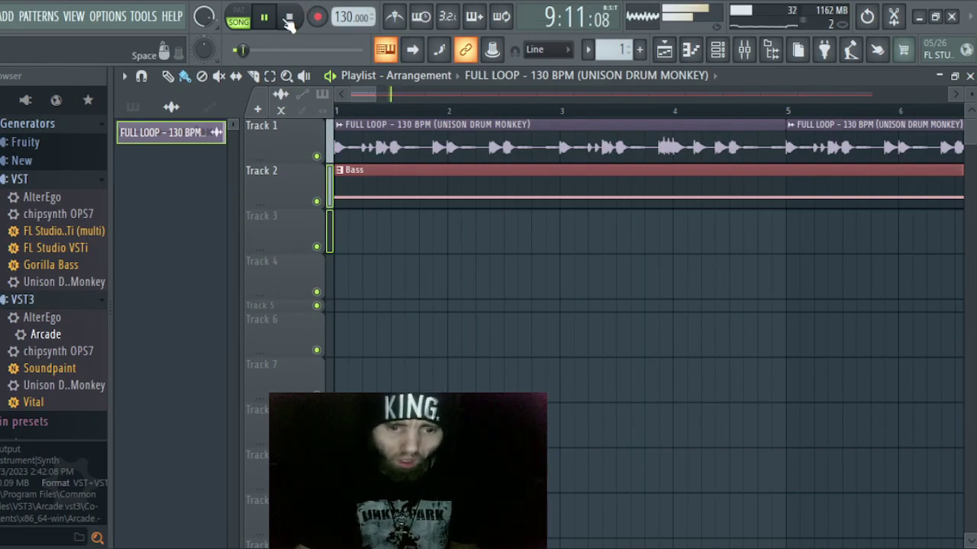
left_click(289, 17)
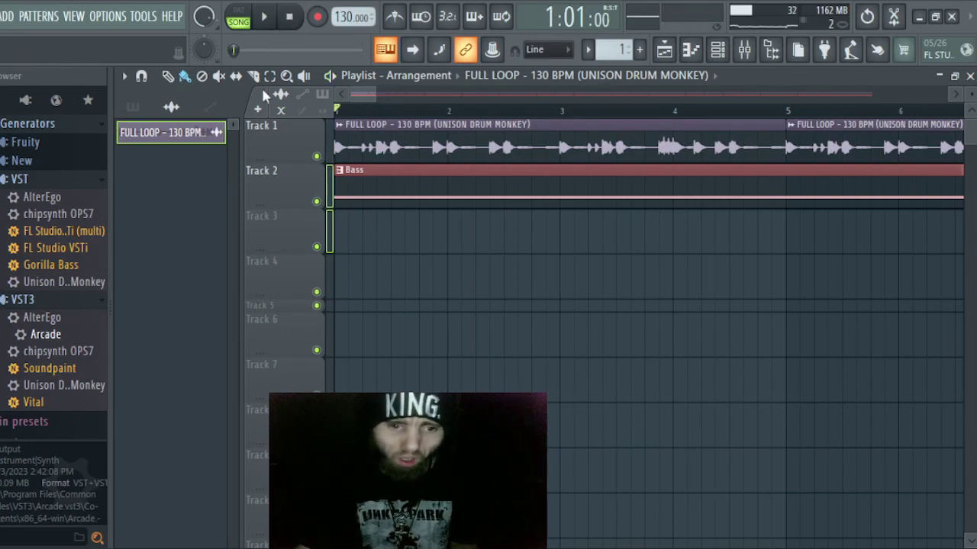
Step: Link playlist Tracks 1 and 2 to mixer Insert 1 and Insert 2, and open the mixer maximized
left_click(279, 135)
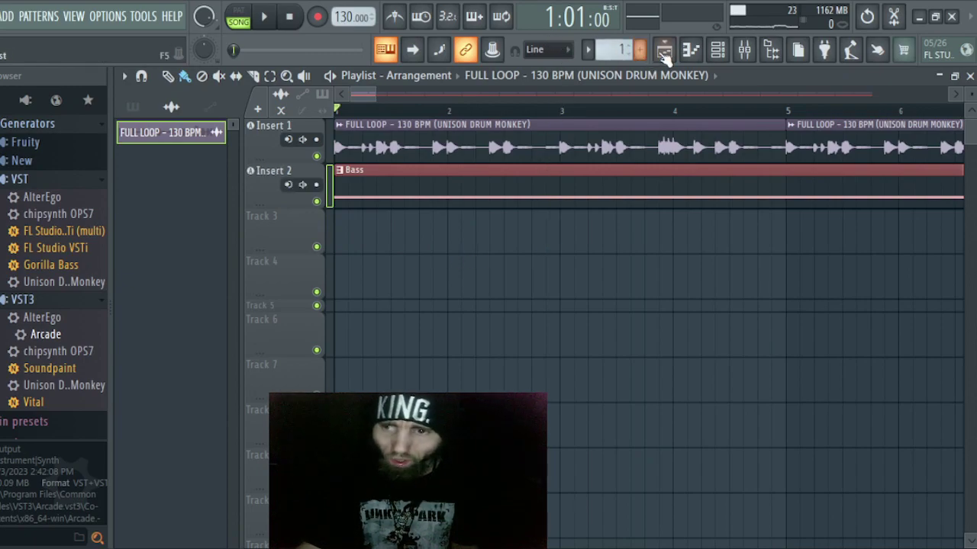
left_click(744, 50)
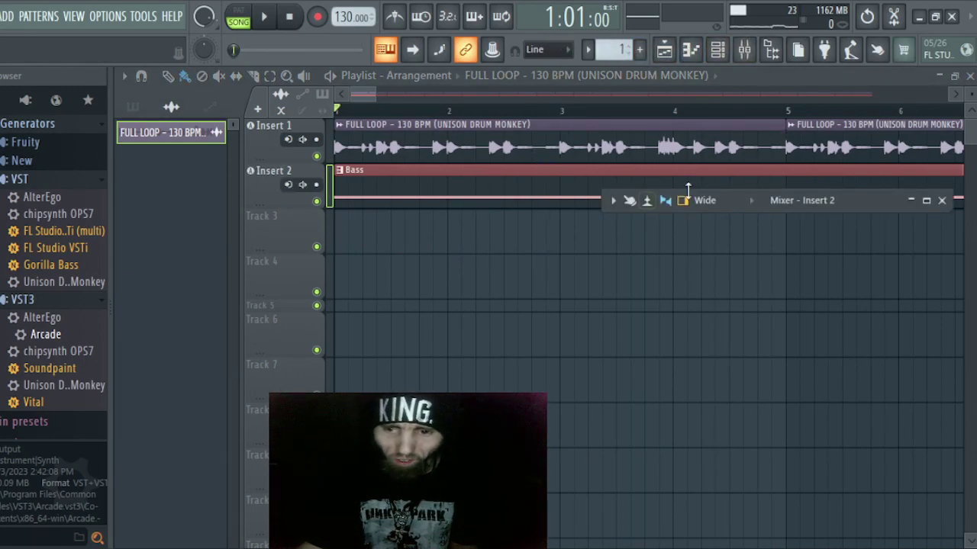
left_click(926, 201)
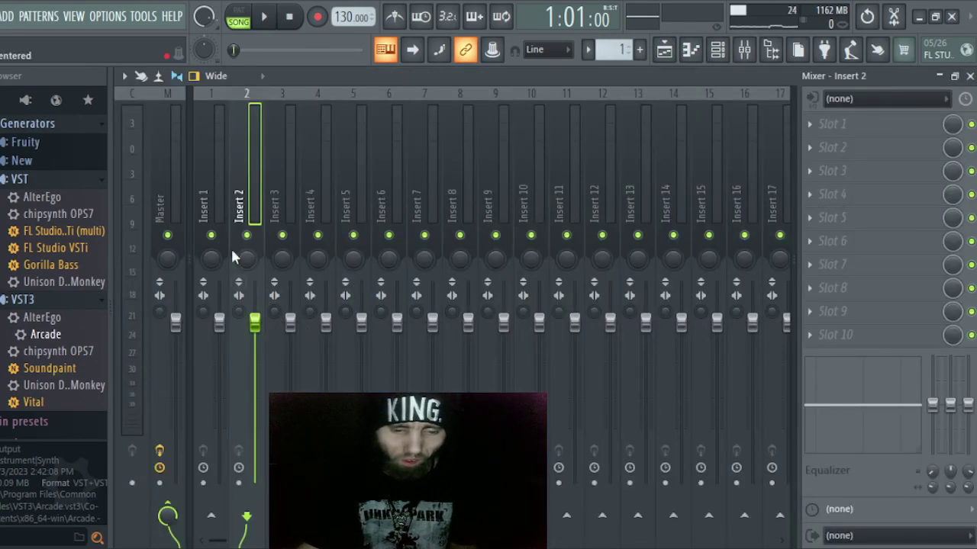
Step: With the song playing, route the Arcade channel to mixer track 2 and lower Insert 2's volume to about -3.1 dB
left_click(265, 17)
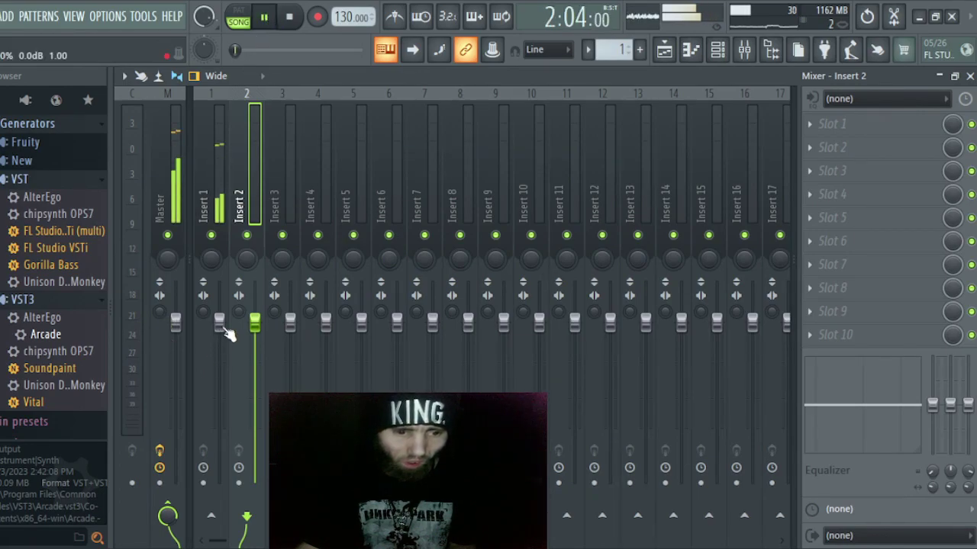
left_click(718, 49)
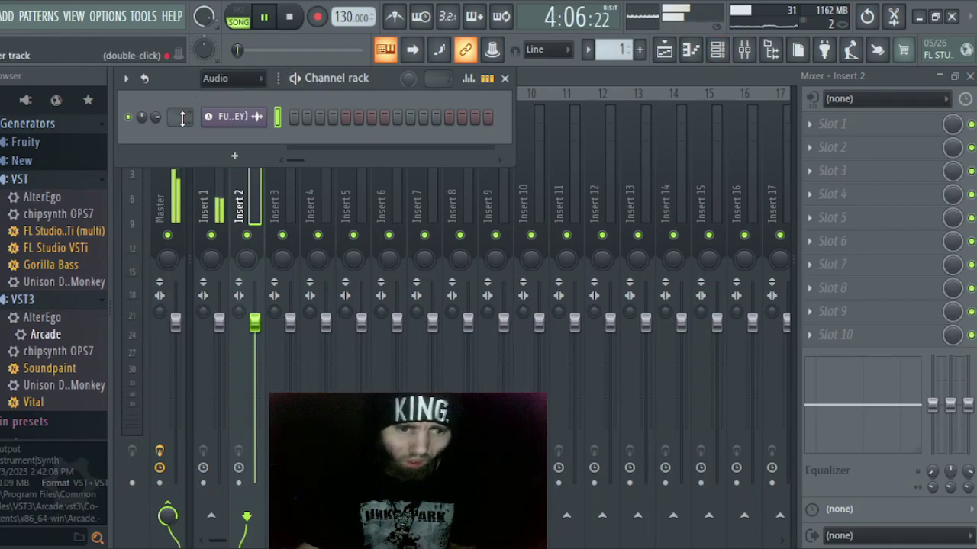
scroll(57, 248, "down", 15)
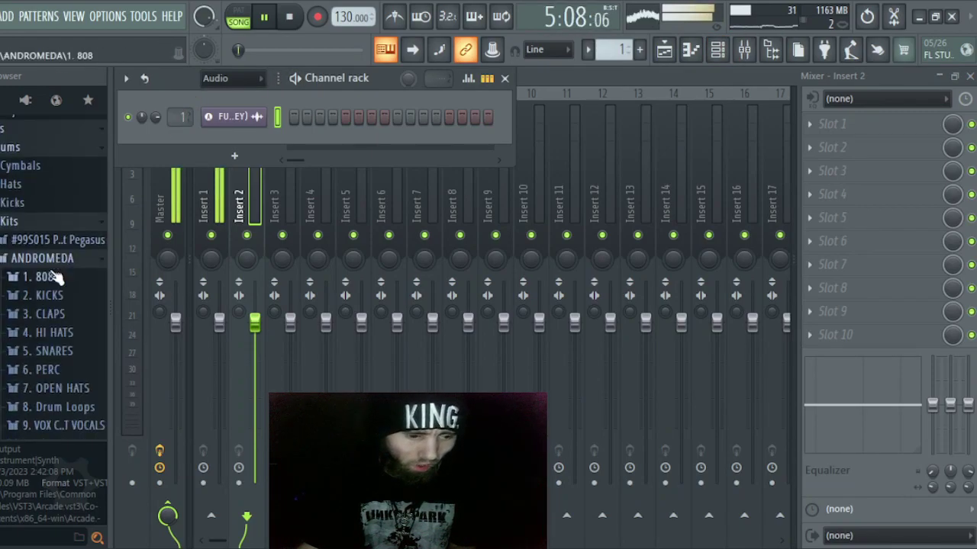
left_click_drag(55, 277, 176, 138)
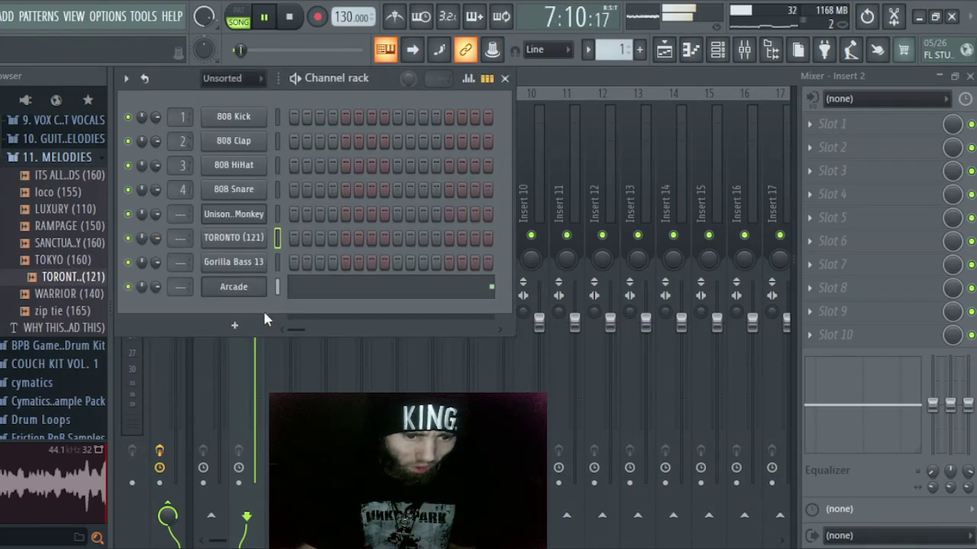
double_click(181, 287)
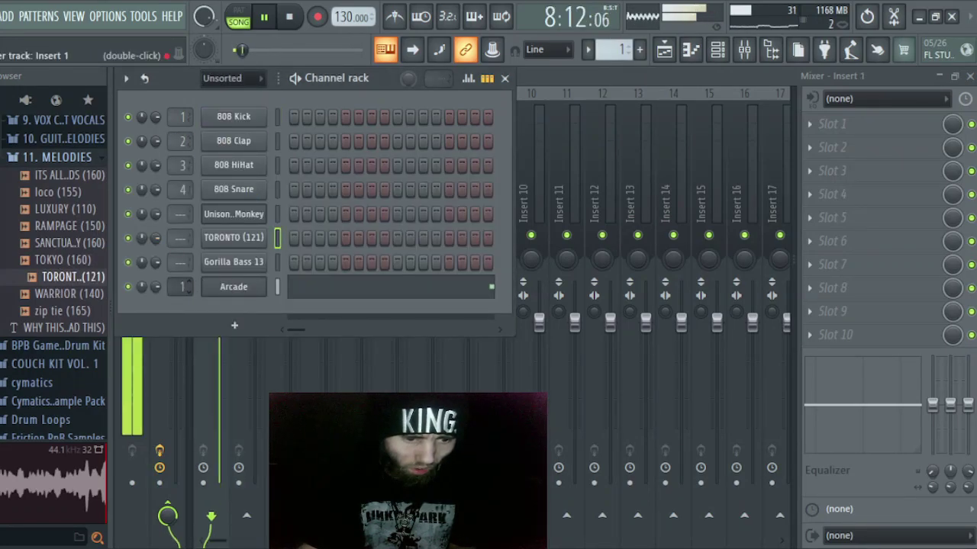
scroll(181, 287, "up", 1)
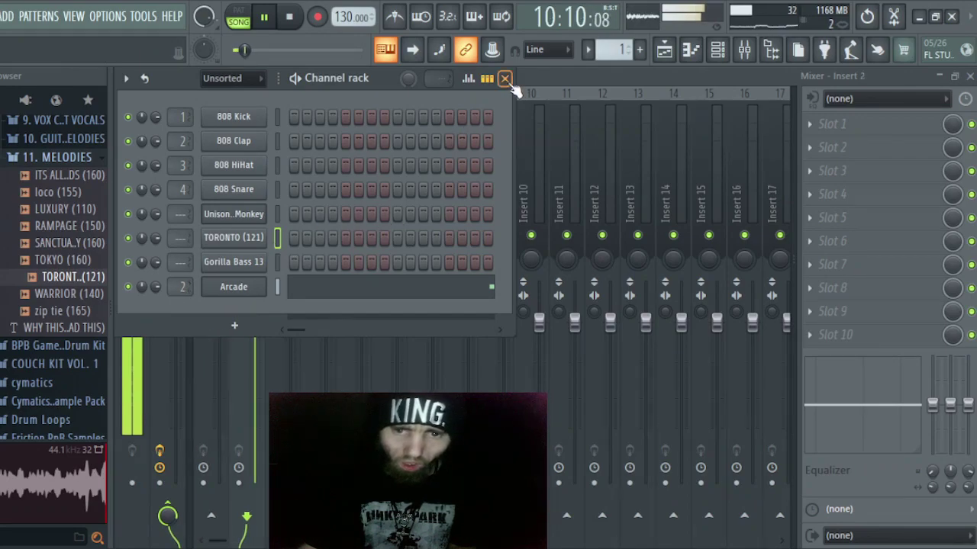
left_click(504, 79)
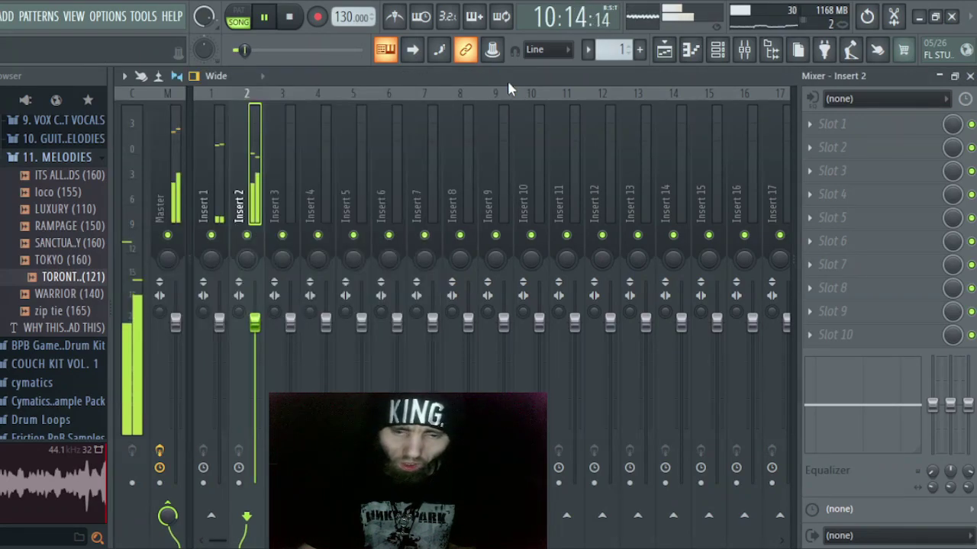
left_click_drag(254, 322, 255, 358)
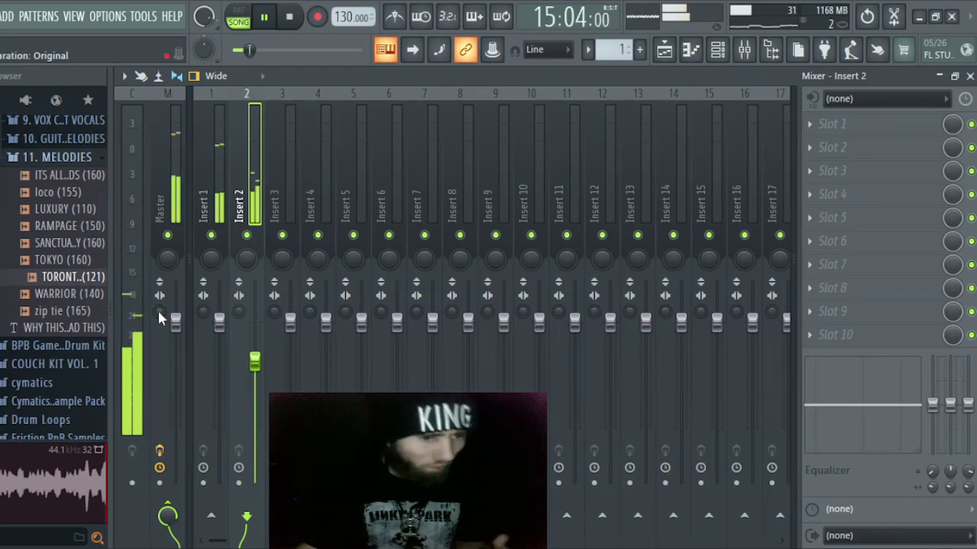
left_click(290, 16)
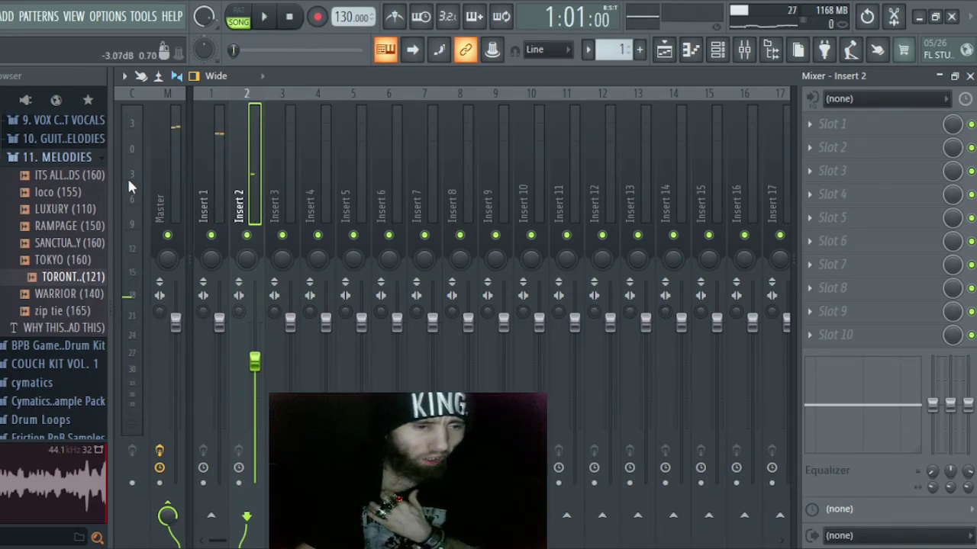
Step: Audition the loco (155), RAMPAGE (150) and TOKYO (160) samples in the 11. MELODIES folder
left_click(66, 192)
left_click(62, 226)
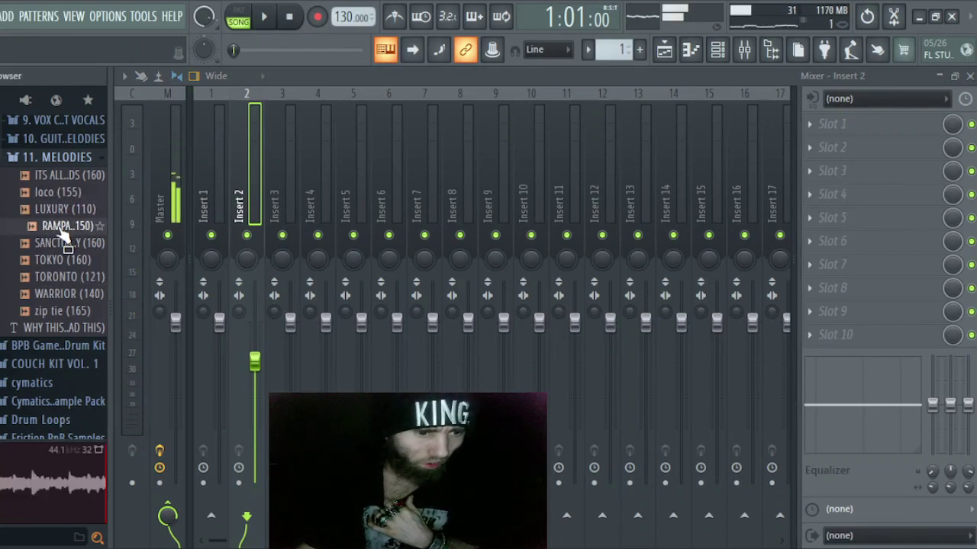
left_click(57, 259)
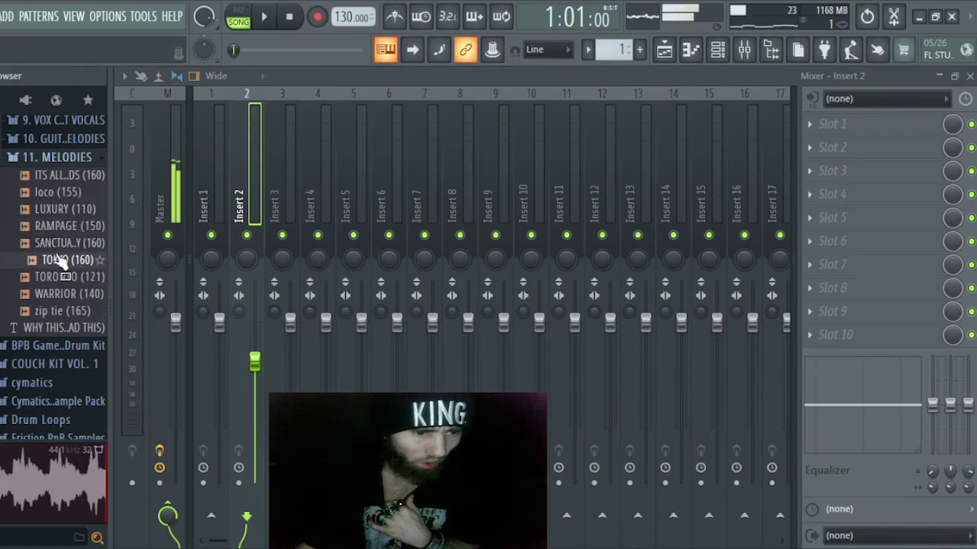
Step: Switch to pattern 2 and add a second Arcade instrument to the channel rack from the recent files
left_click(718, 54)
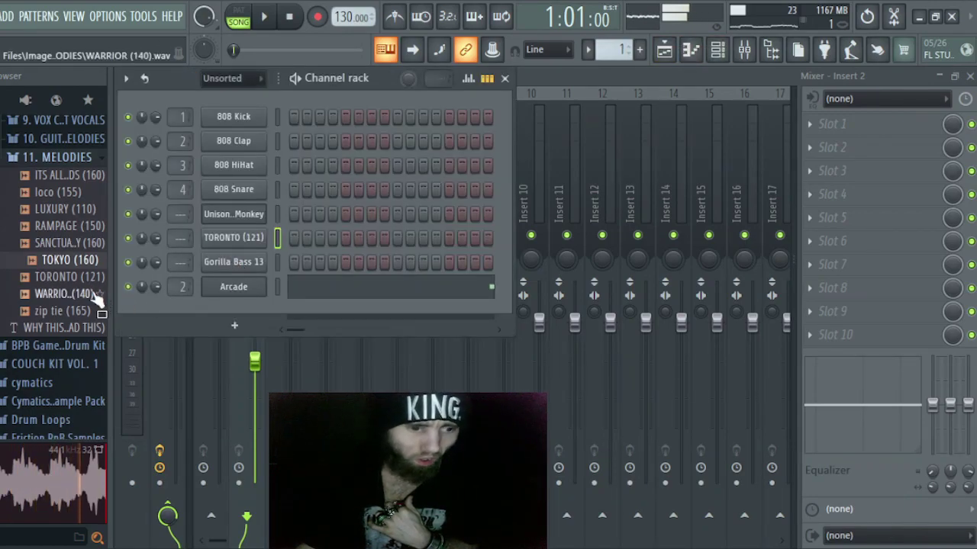
scroll(53, 191, "up", 10)
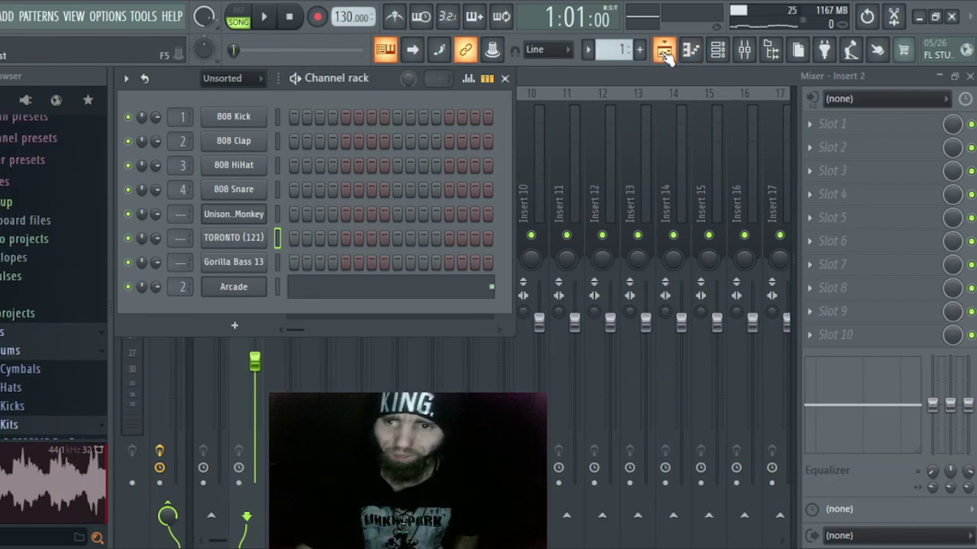
left_click(641, 49)
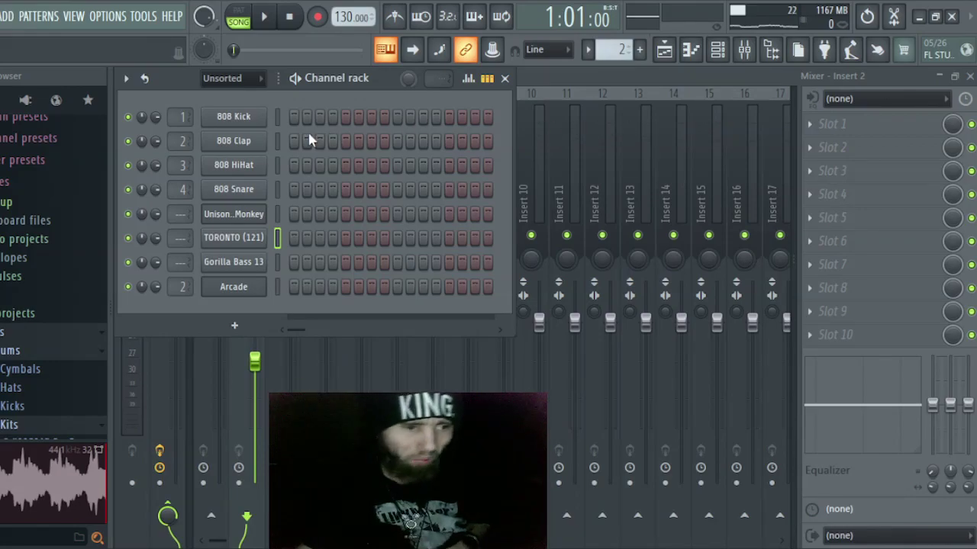
scroll(27, 239, "down", 5)
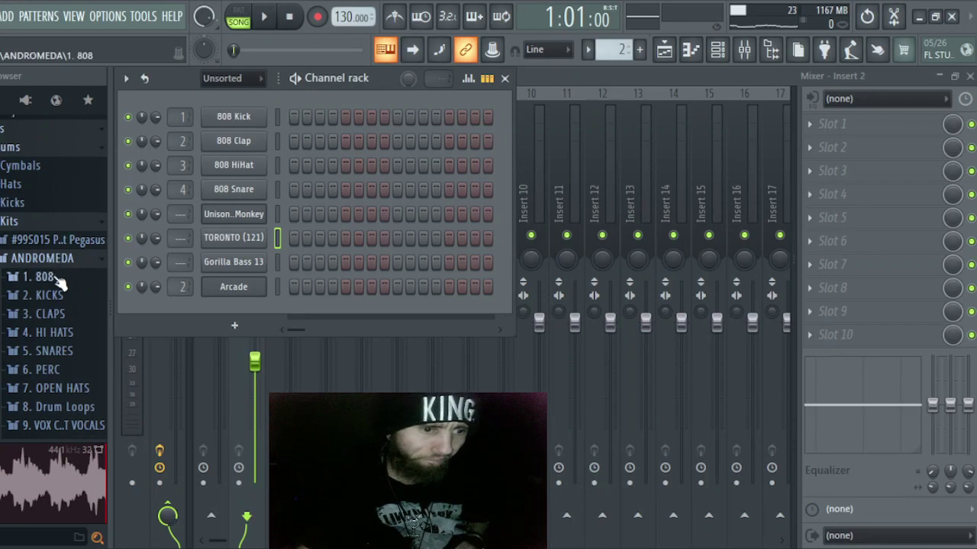
scroll(11, 217, "up", 10)
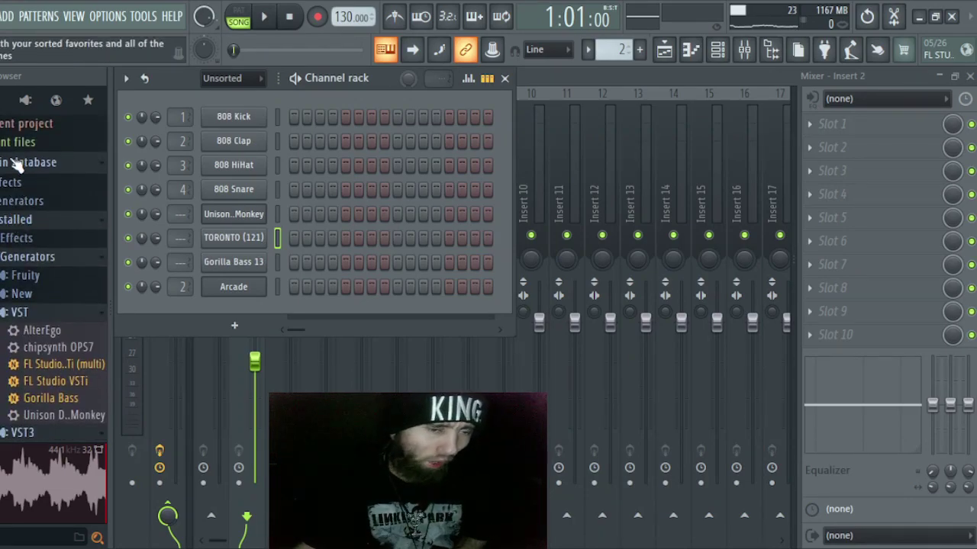
left_click(13, 148)
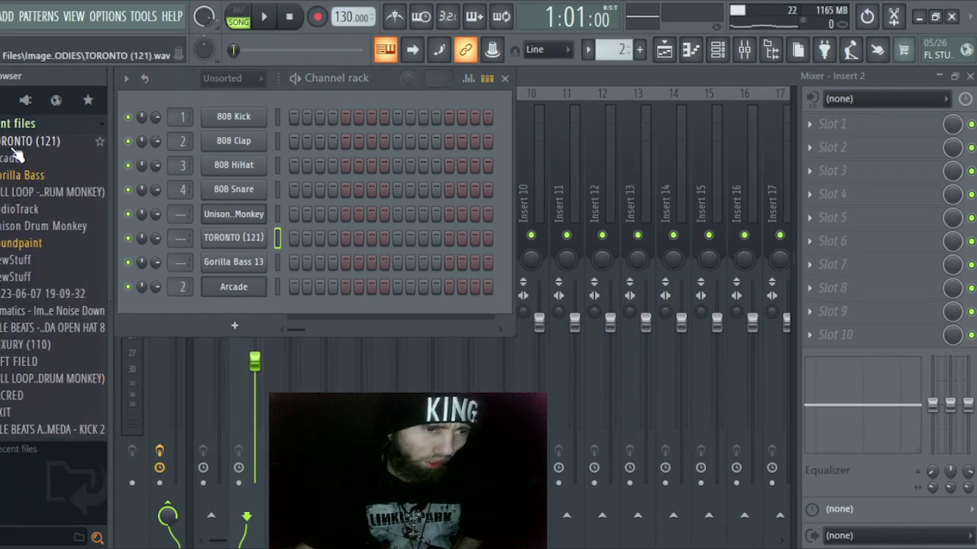
left_click_drag(17, 158, 186, 316)
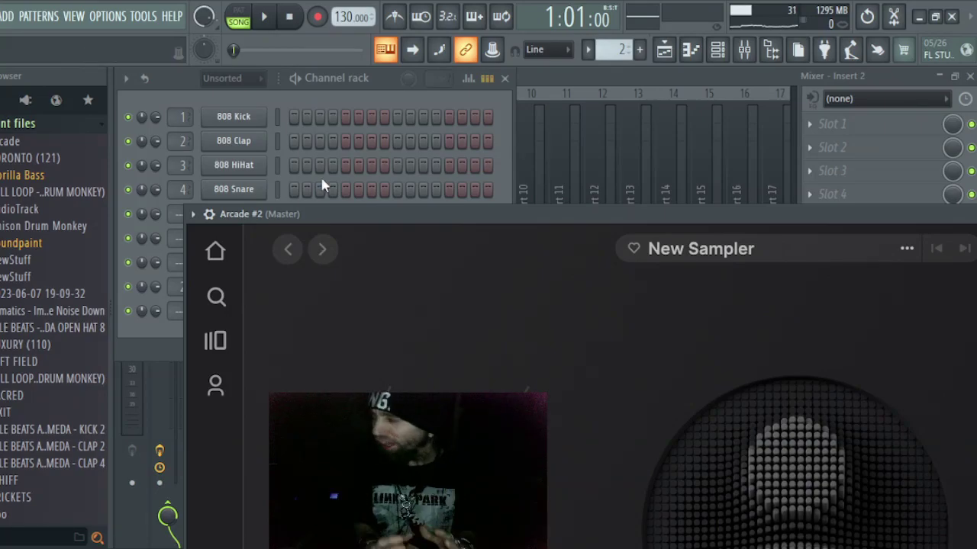
left_click_drag(410, 216, 334, 155)
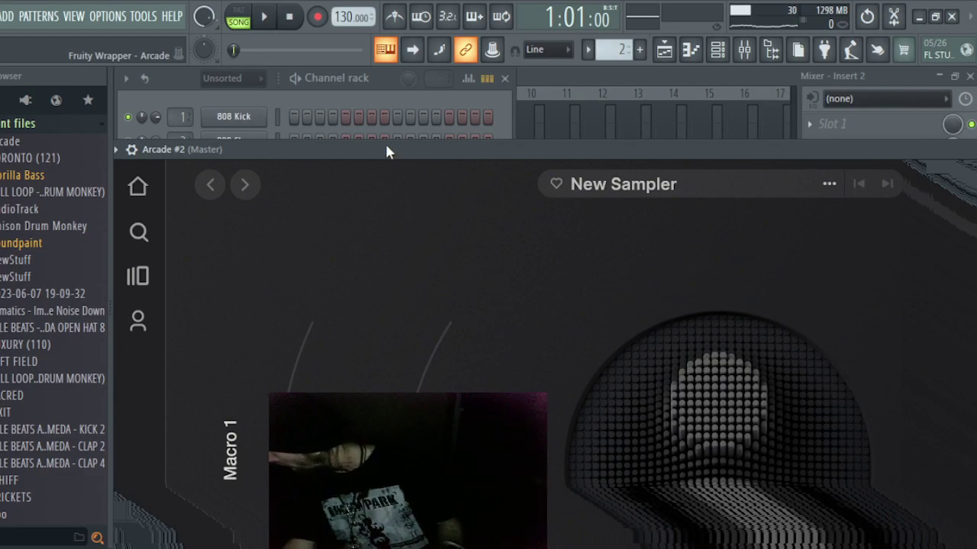
Step: Reposition the Arcade #2 window over the workspace and load the Bunker Breach sampler in it
left_click_drag(390, 144, 383, 84)
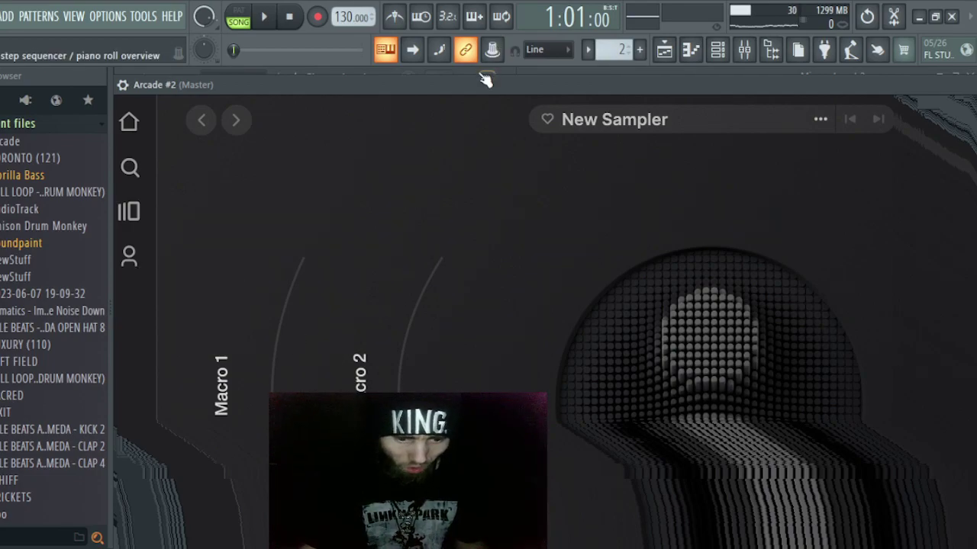
left_click_drag(478, 90, 436, 178)
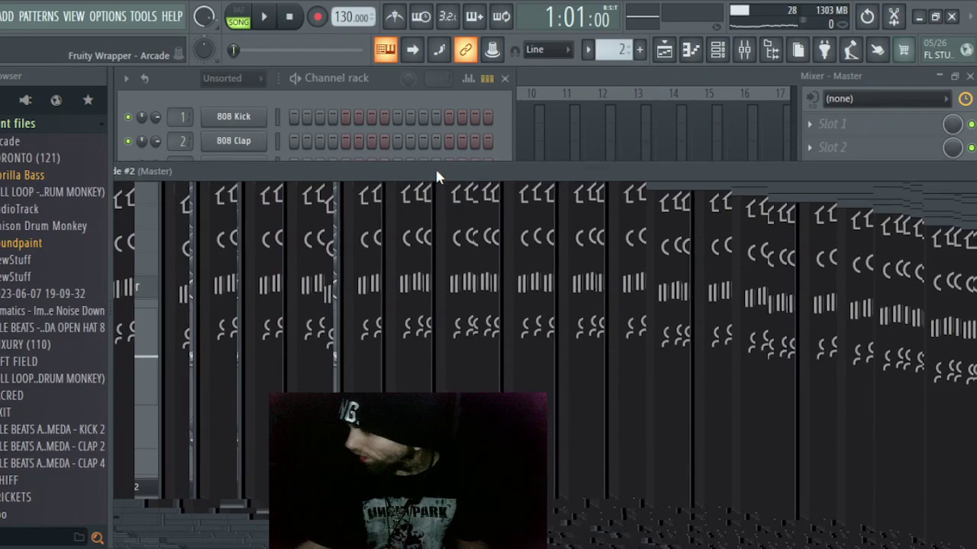
left_click(436, 87)
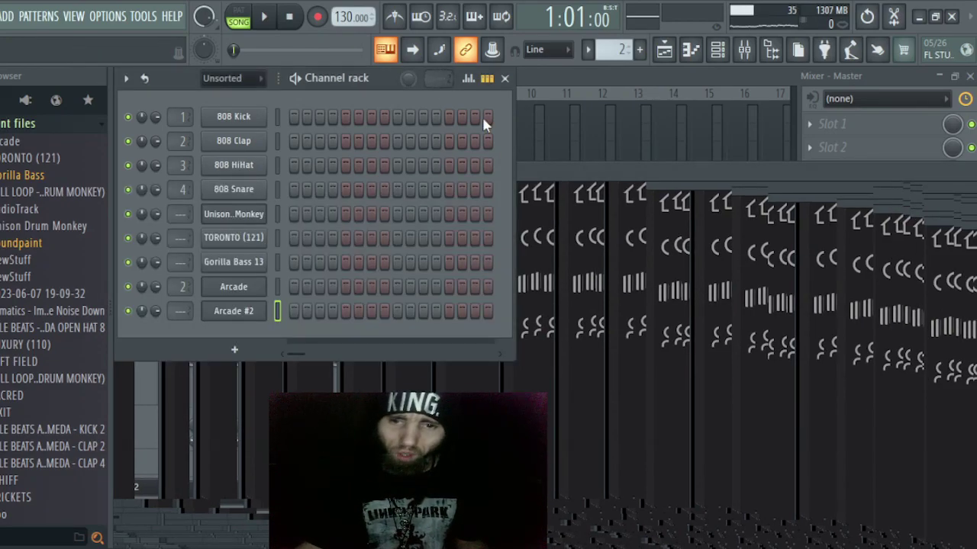
left_click(601, 176)
left_click_drag(601, 176, 976, 165)
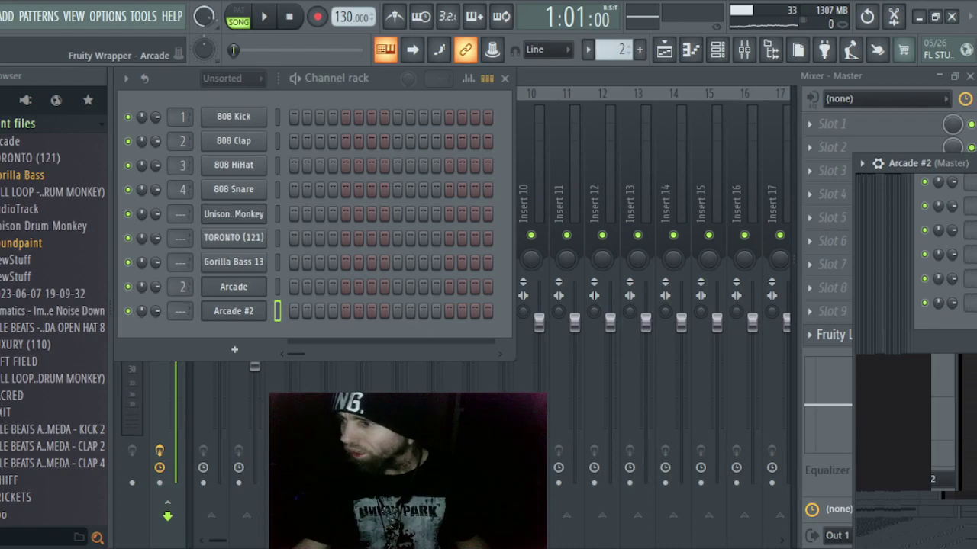
left_click_drag(888, 172, 353, 192)
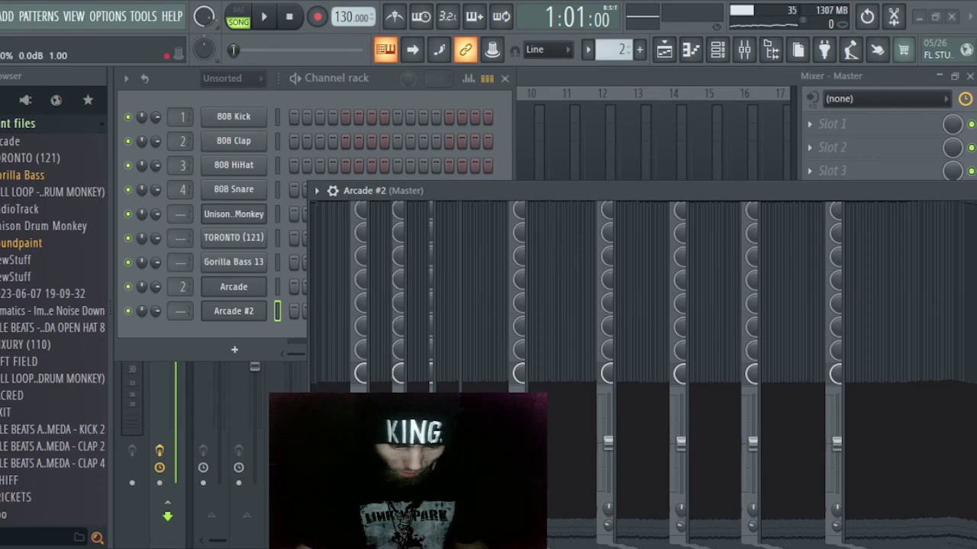
left_click_drag(458, 194, 402, 119)
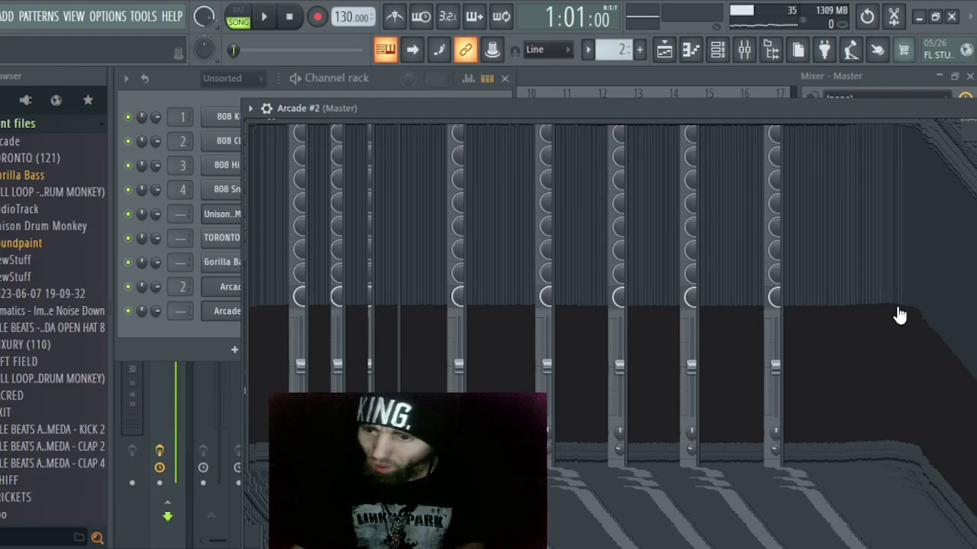
left_click_drag(736, 108, 312, 151)
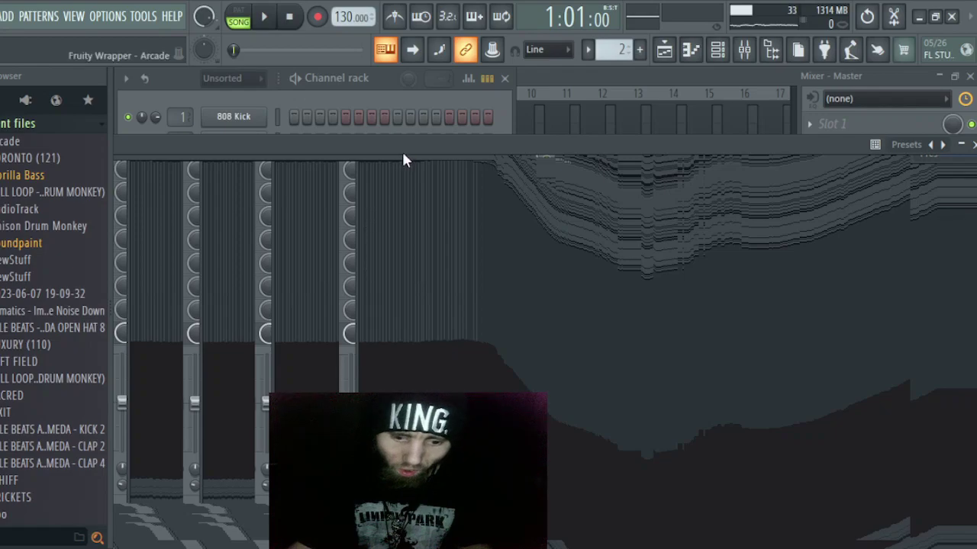
left_click_drag(411, 152, 622, 6)
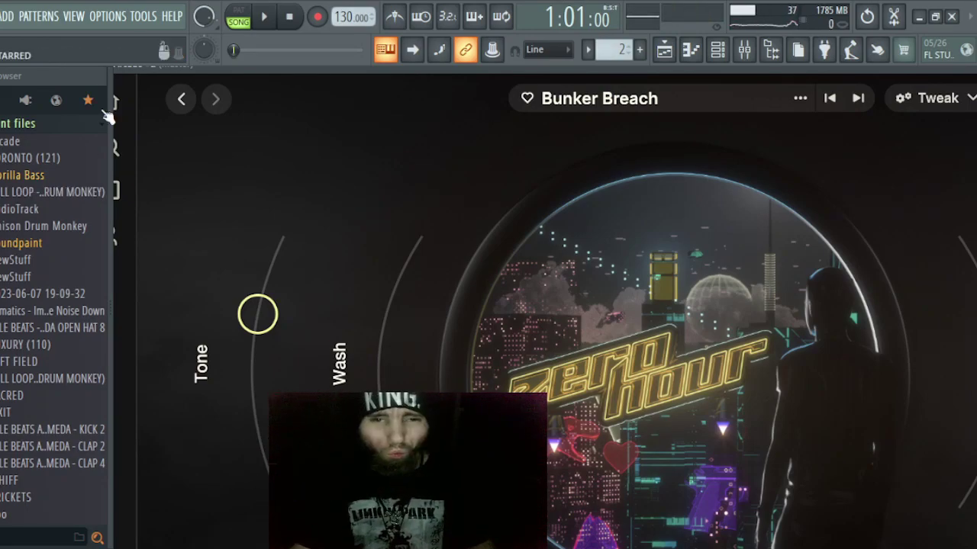
Step: Preview the song against the Bunker Breach sampler, stop playback and arm recording
left_click(265, 17)
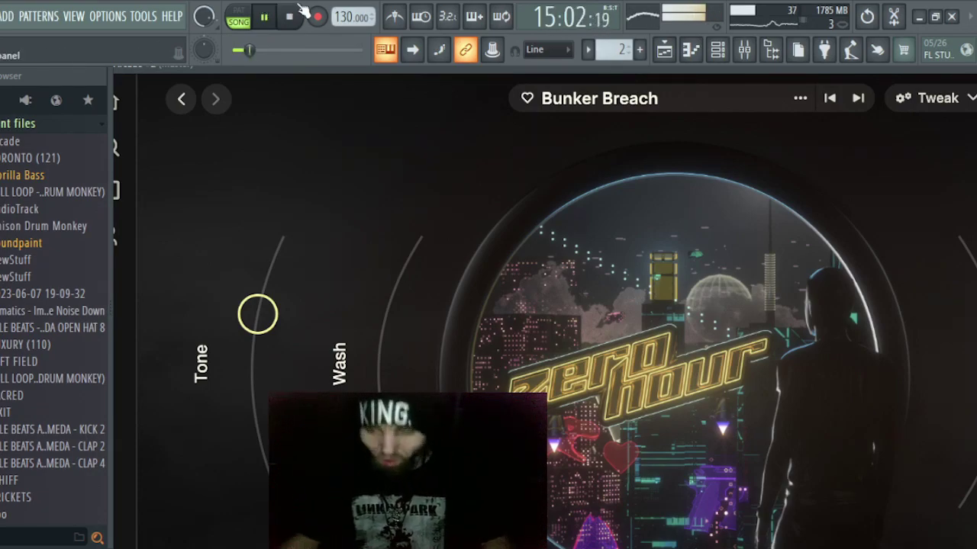
left_click(290, 18)
left_click(317, 17)
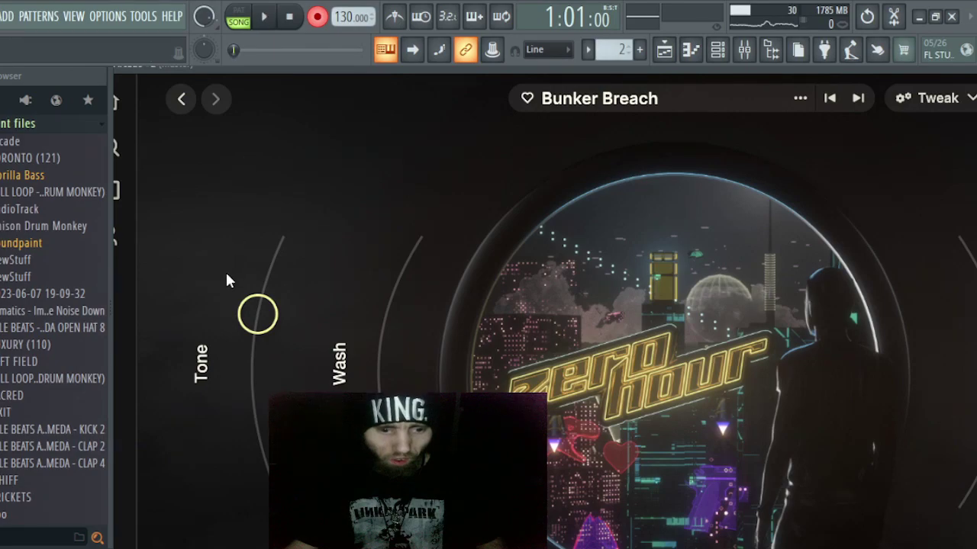
Step: Raise Bunker Breach's Tone and Grime macros to near maximum, set Pulse to about the middle, and lower Wash to near minimum
left_click_drag(275, 313, 288, 251)
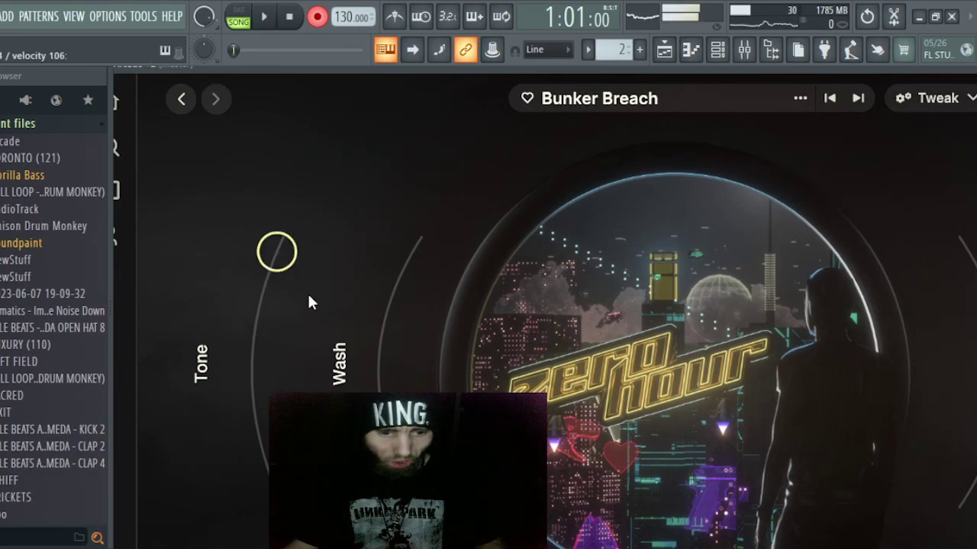
mouse_move(400, 411)
left_mouse_down()
mouse_move(386, 338)
mouse_move(406, 258)
mouse_move(393, 427)
left_mouse_up()
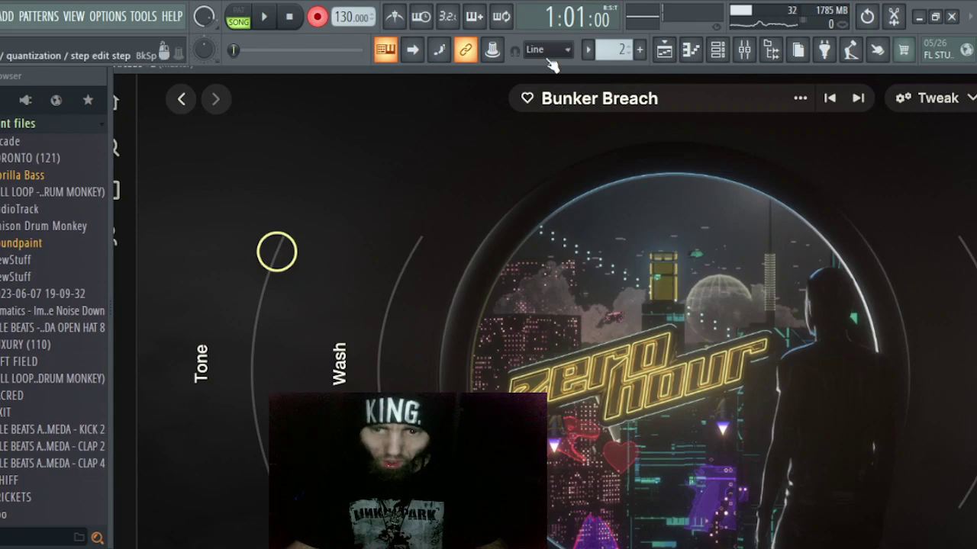
left_click_drag(544, 65, 317, 83)
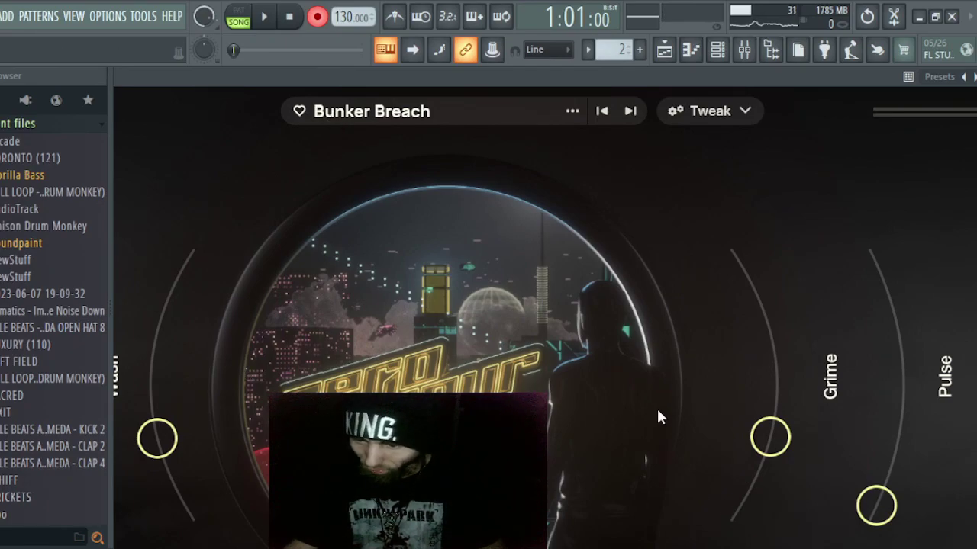
left_click_drag(878, 506, 905, 372)
left_click_drag(771, 442, 737, 295)
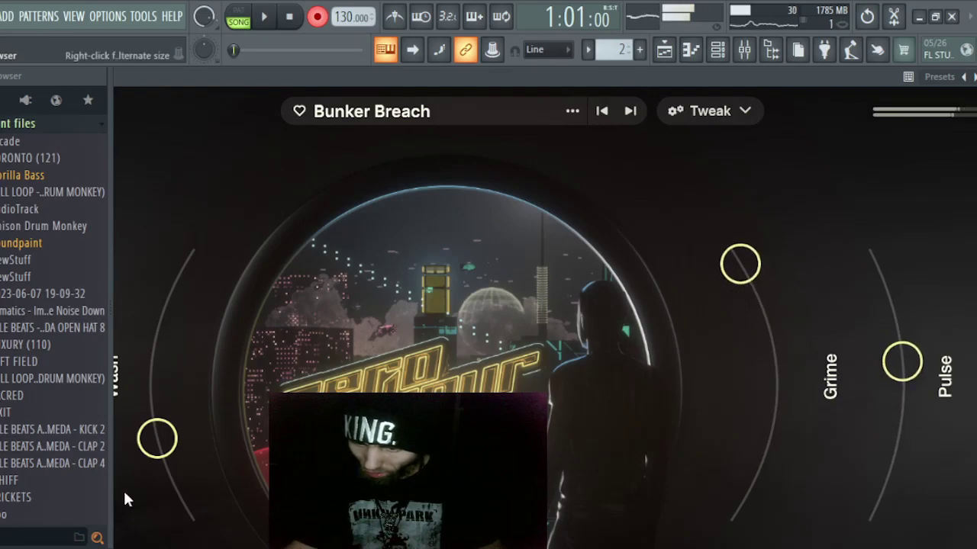
left_click_drag(159, 456, 218, 523)
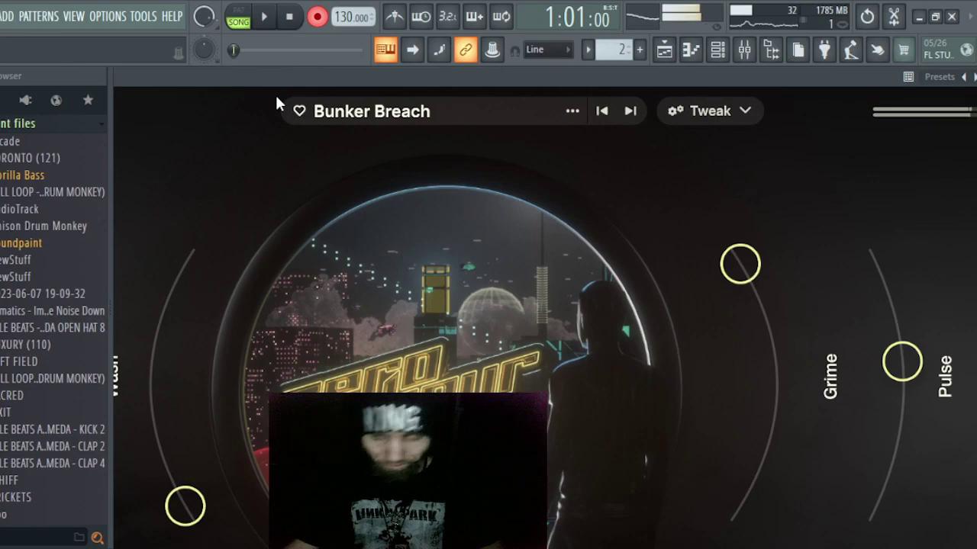
Step: Record a Bunker Breach part into pattern 2 over the playing song, and check the take in the piano roll and channel rack
left_click(263, 17)
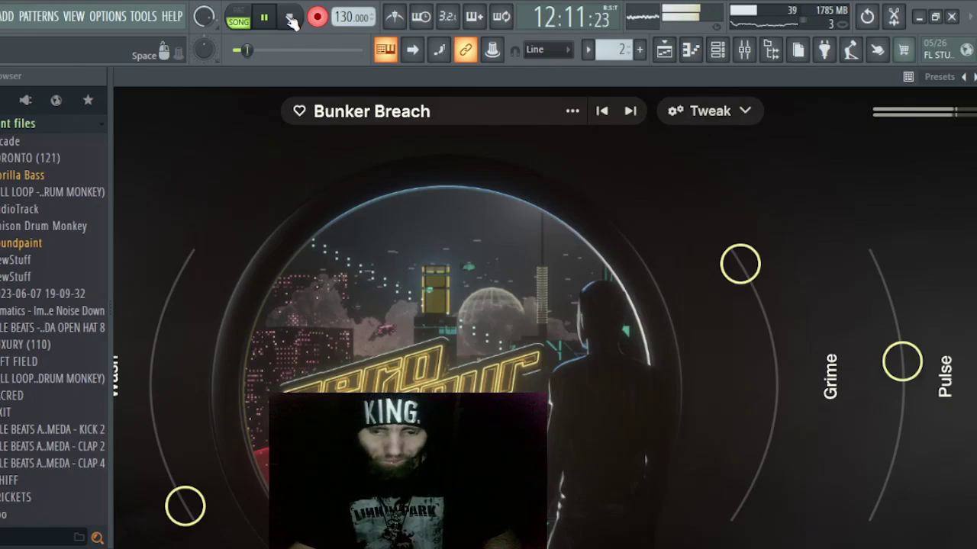
left_click(291, 18)
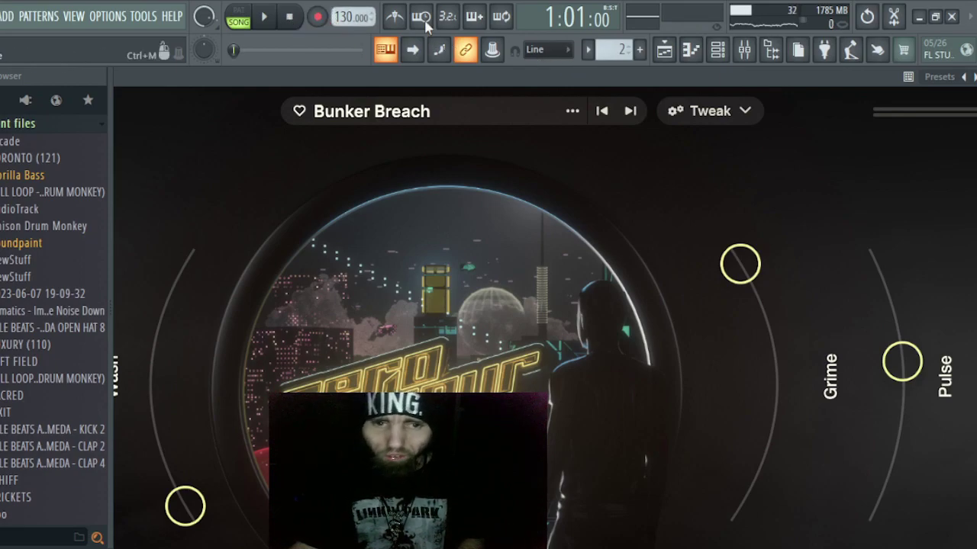
left_click(693, 51)
left_click(717, 51)
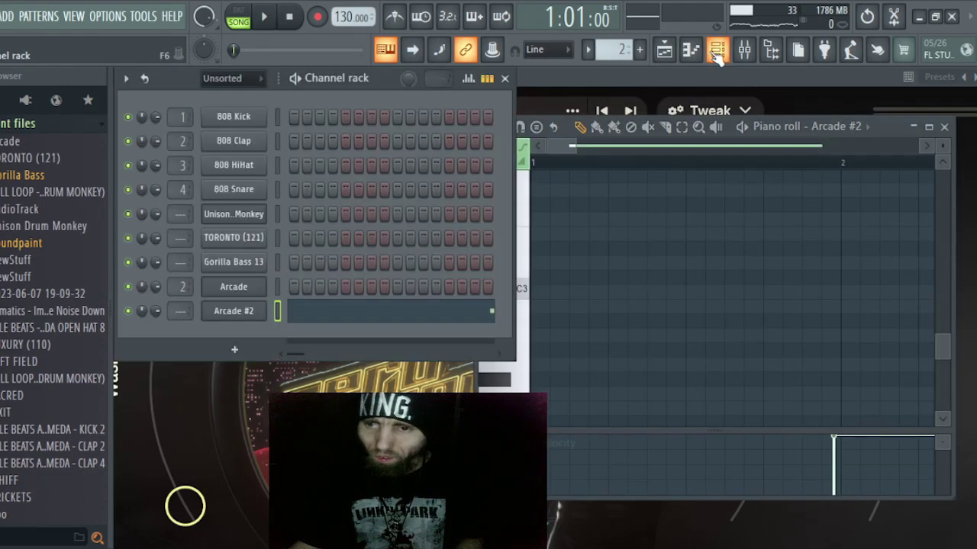
Step: Trim the first bar off the new clip on playlist Track 3 and move the clip back to bar 1
left_click(664, 51)
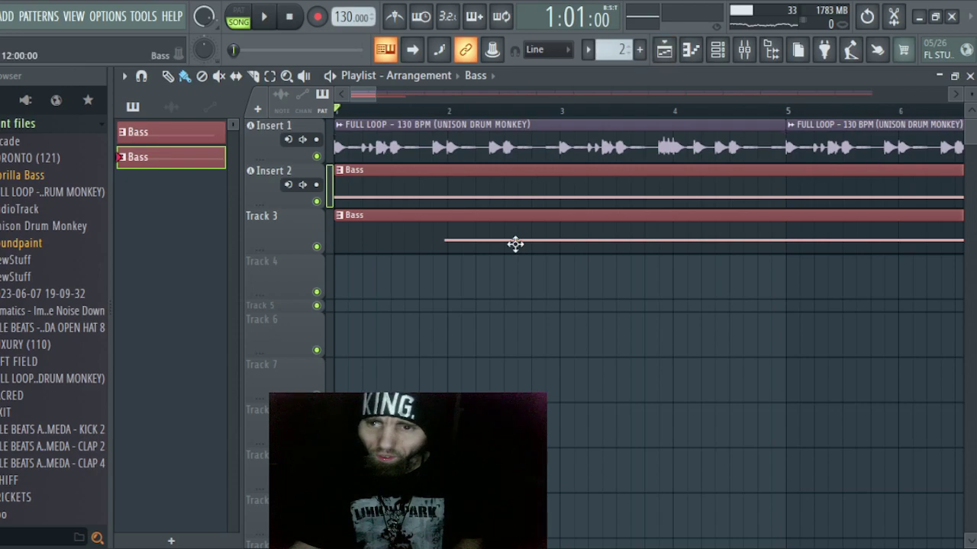
left_click_drag(338, 246, 449, 254)
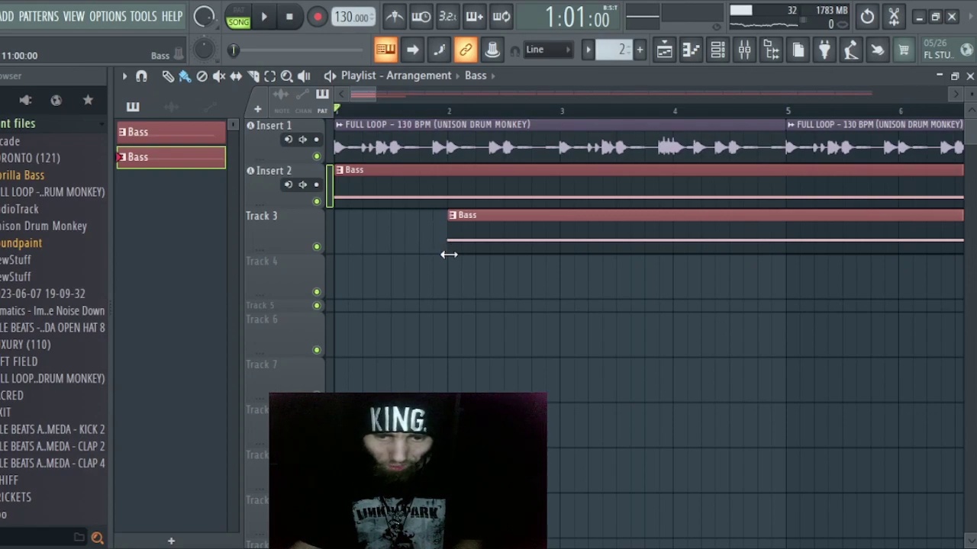
left_click_drag(508, 226, 349, 240)
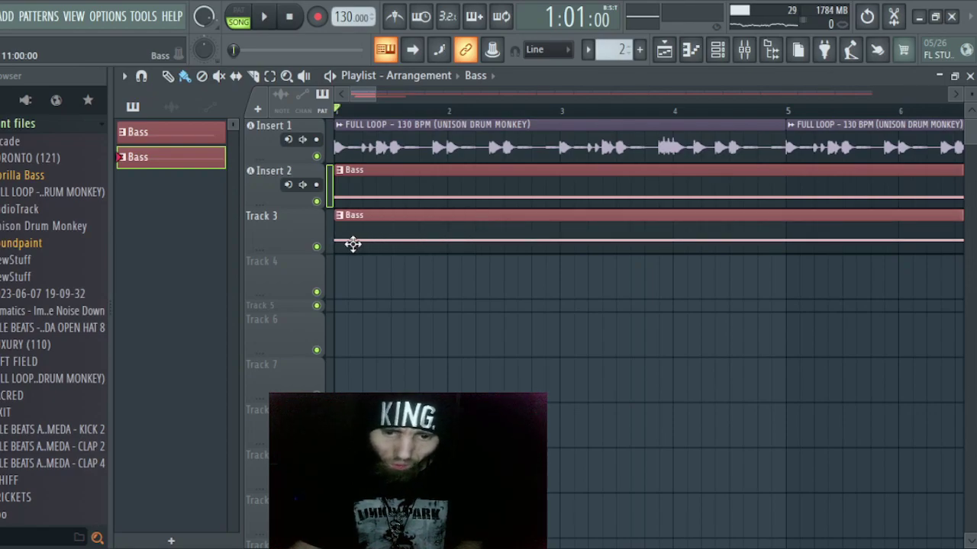
Step: Paint repeated copies of the new pattern clip end to end along Track 3, past the end of the drum loop
left_click_drag(371, 99, 560, 100)
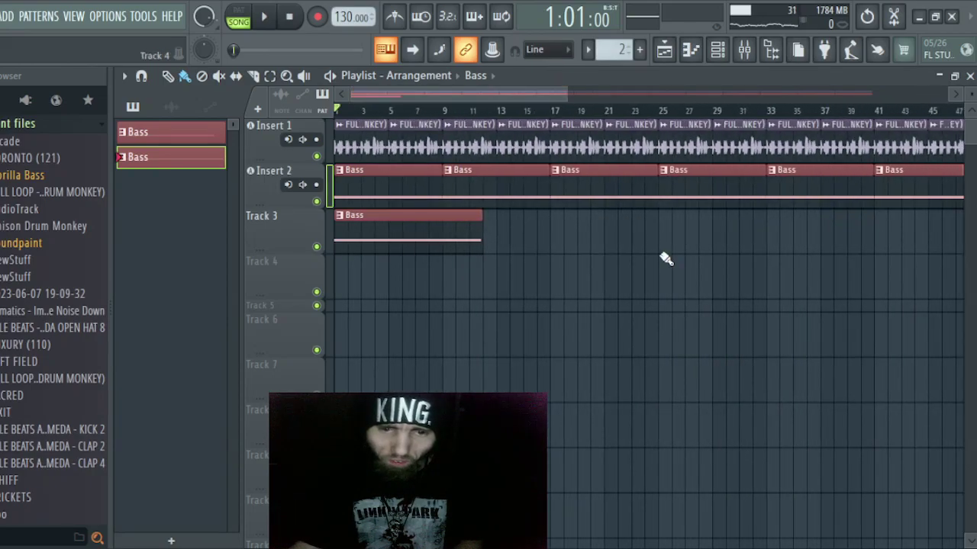
left_click(493, 251)
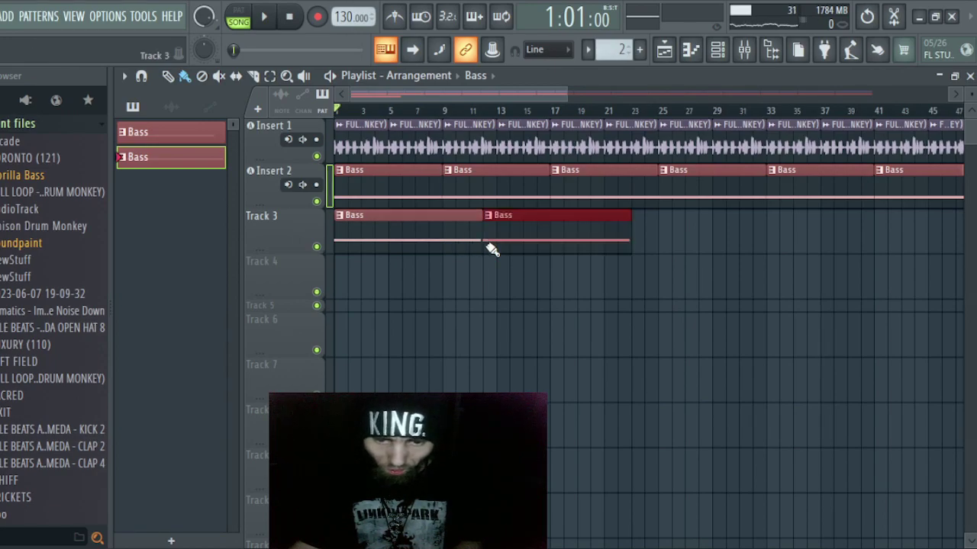
left_click_drag(590, 243, 965, 237)
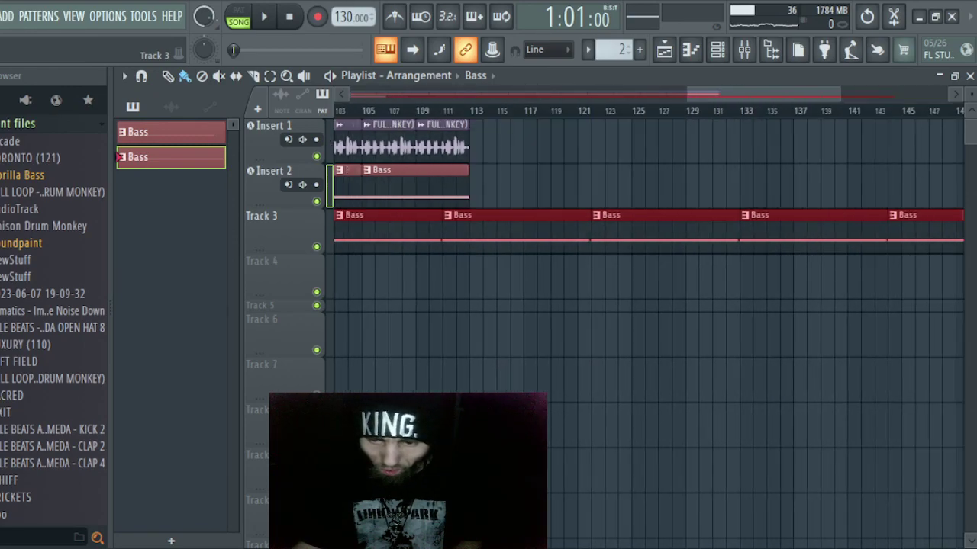
Step: Delete the excess Track 3 clips beyond the arrangement's end, keeping the copies up to about bar 111
right_click(917, 224)
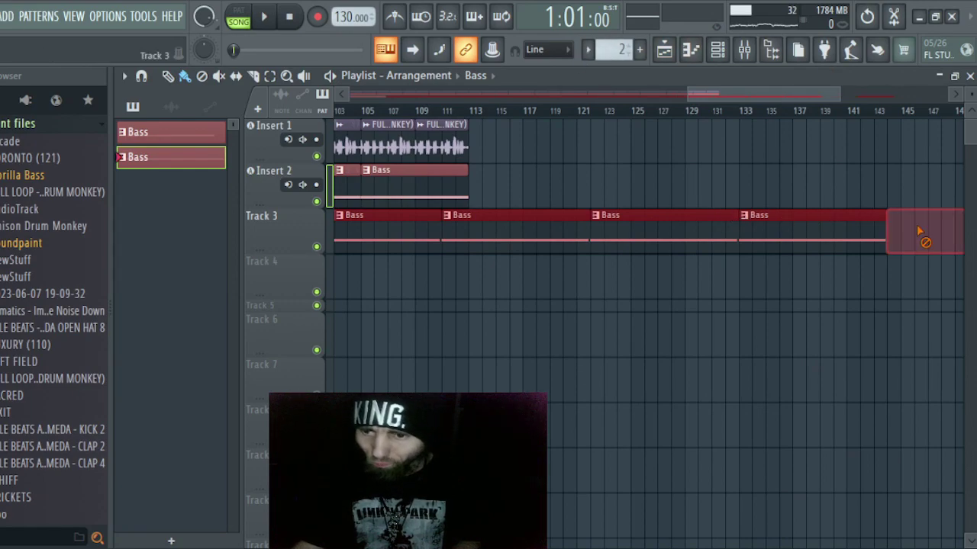
right_click(837, 228)
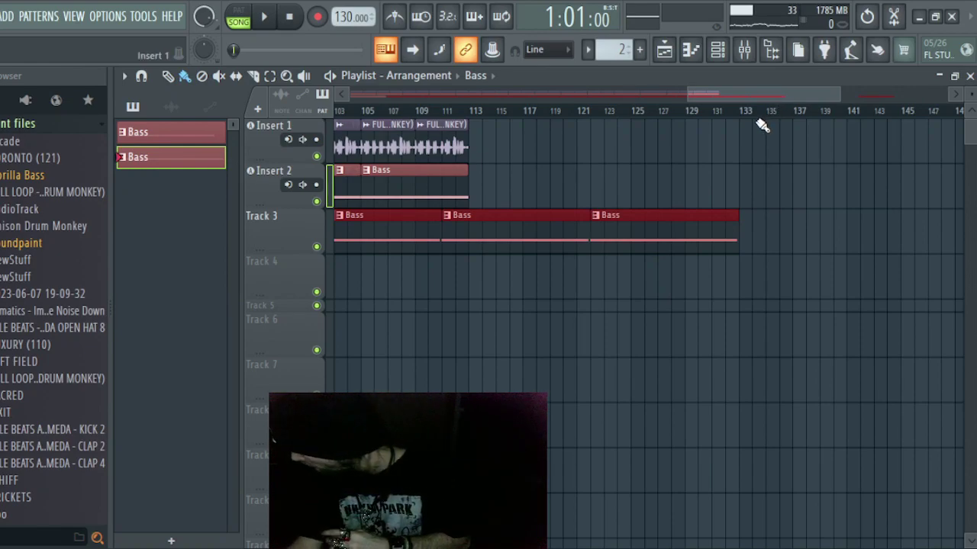
left_click_drag(739, 95, 801, 104)
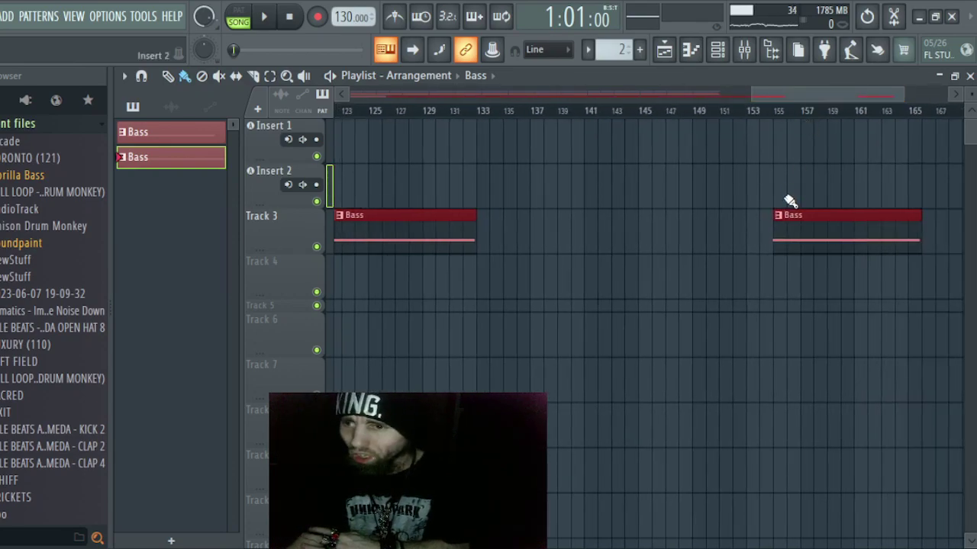
right_click(795, 232)
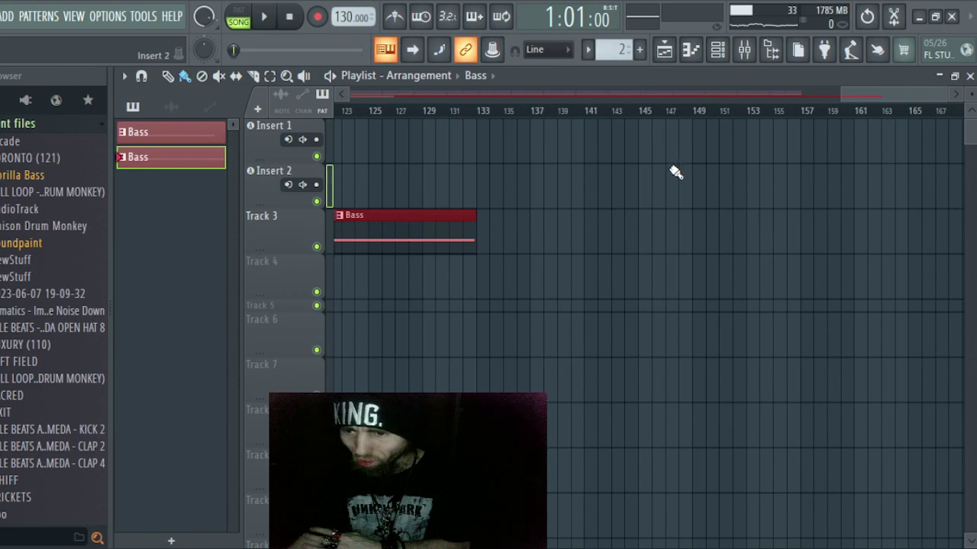
left_click_drag(859, 93, 744, 109)
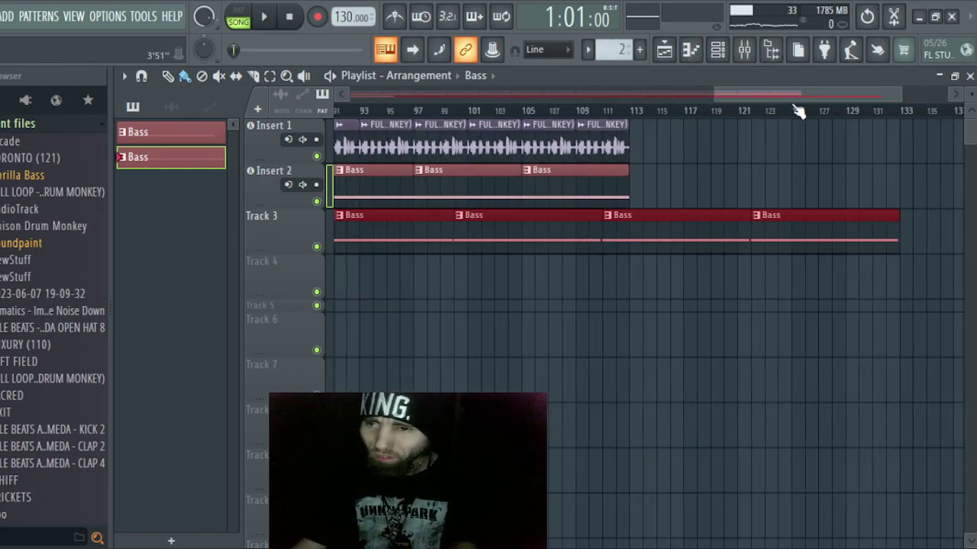
right_click(810, 233)
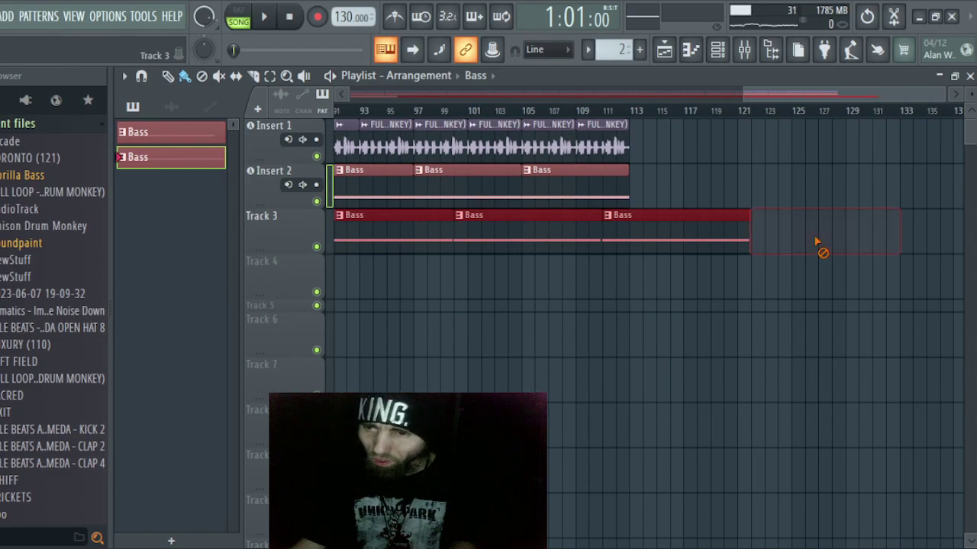
right_click(670, 235)
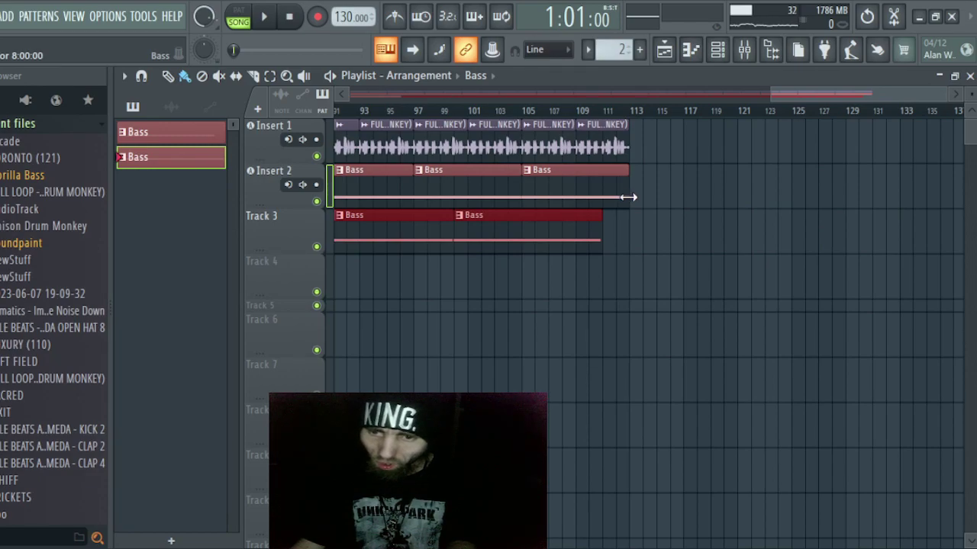
left_click_drag(779, 95, 267, 127)
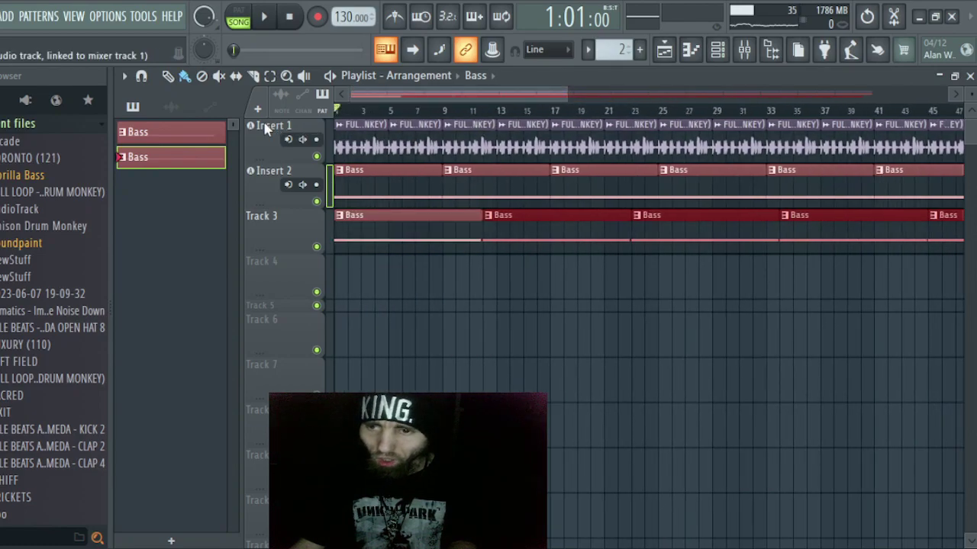
Step: Deselect the painted clips and play the song from the start to check the layered parts
left_click(445, 309)
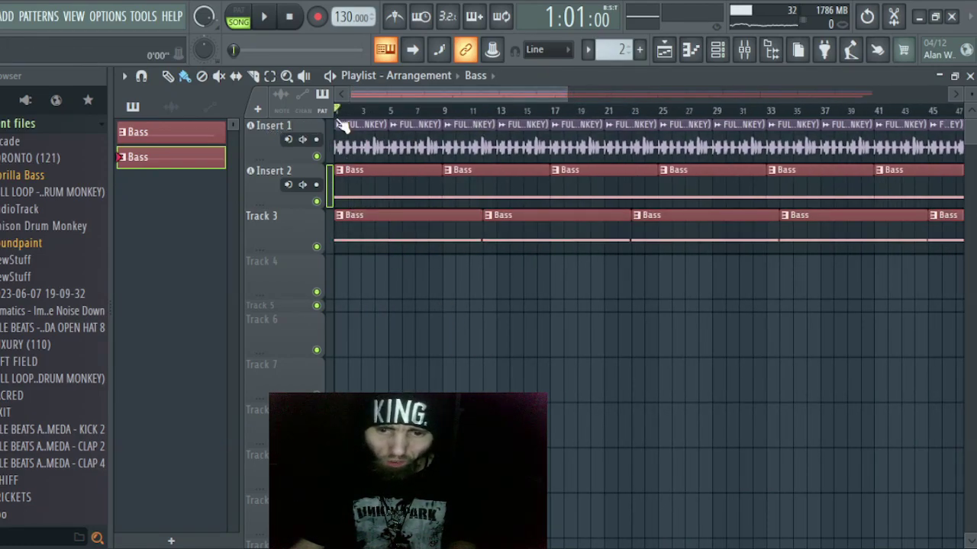
key("space")
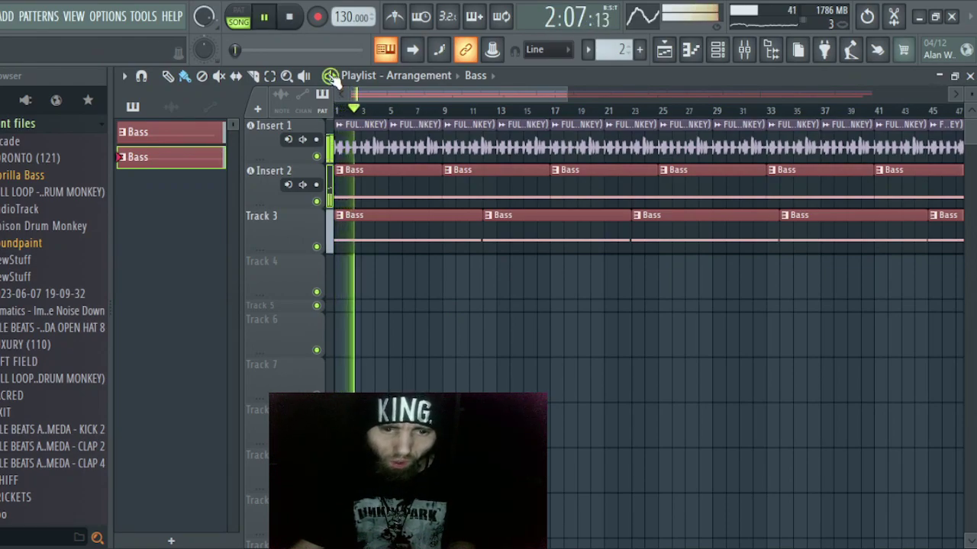
key("space")
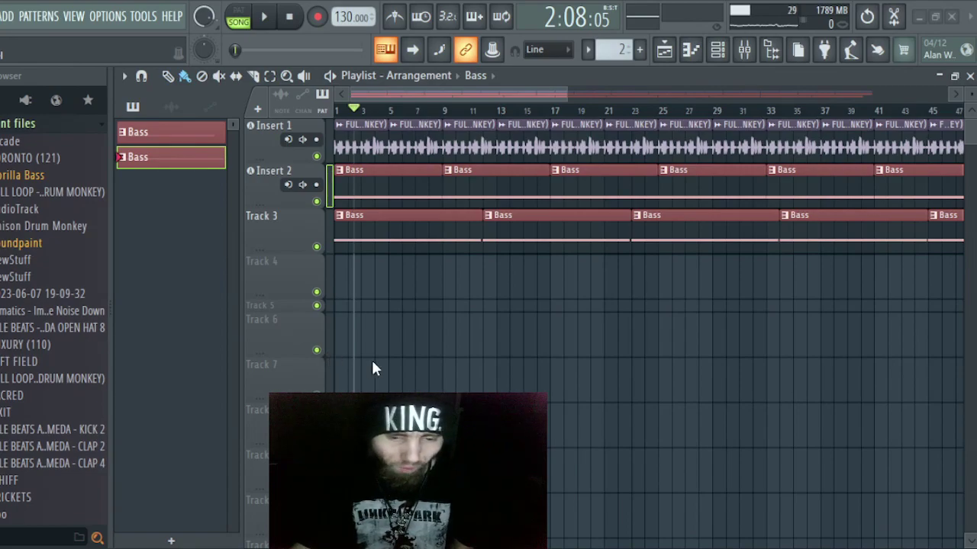
Step: Return the song position to the start and close the Bunker Breach instrument window
key("Home")
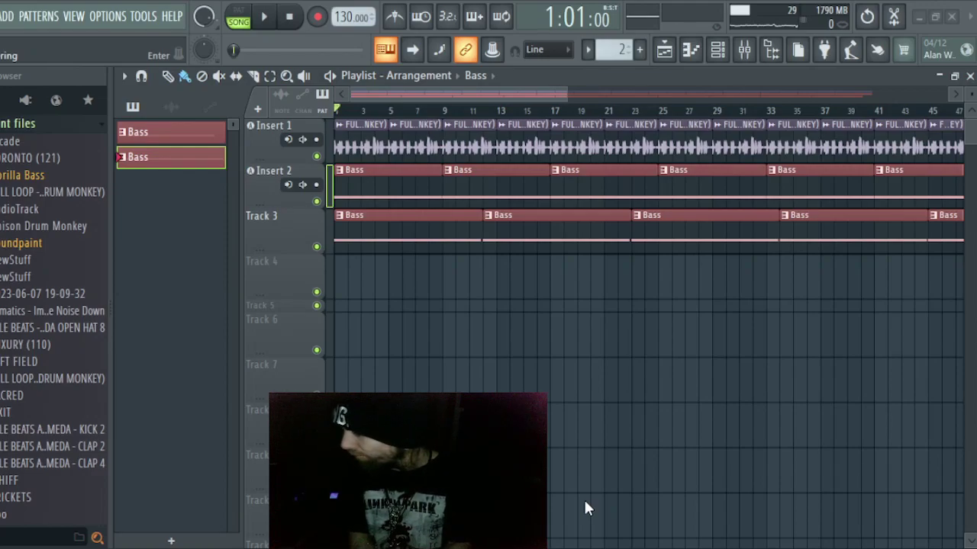
key("Escape")
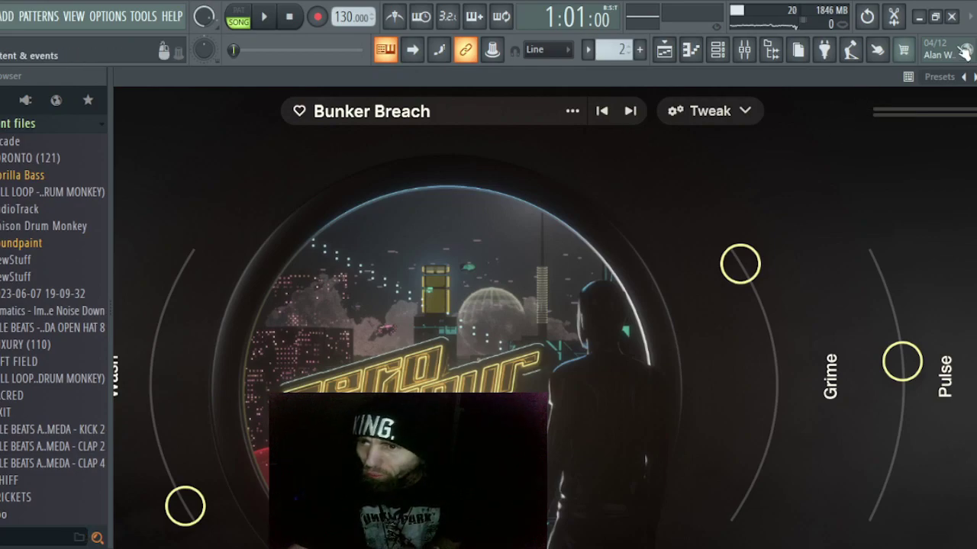
left_click(951, 18)
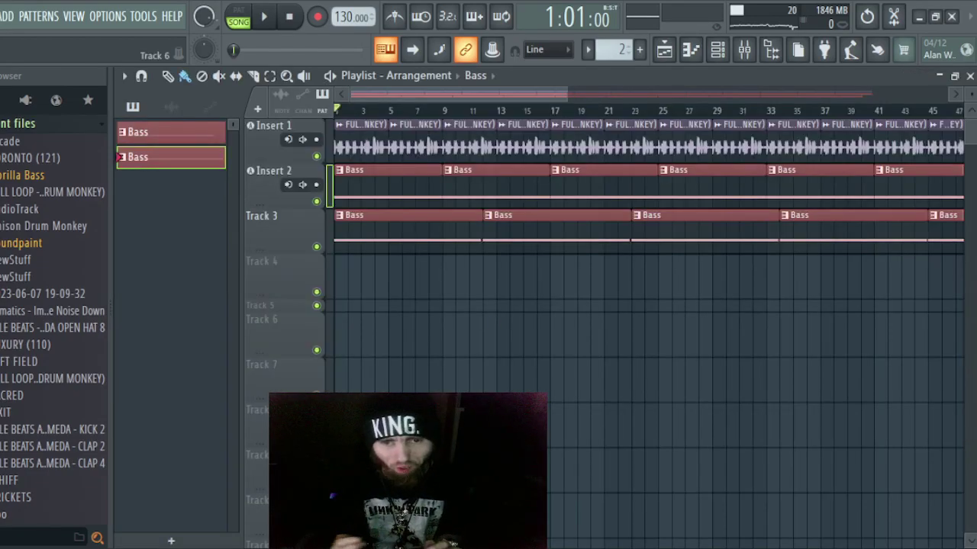
Step: Switch to the web browser and open the BandLab studio page
key("F6")
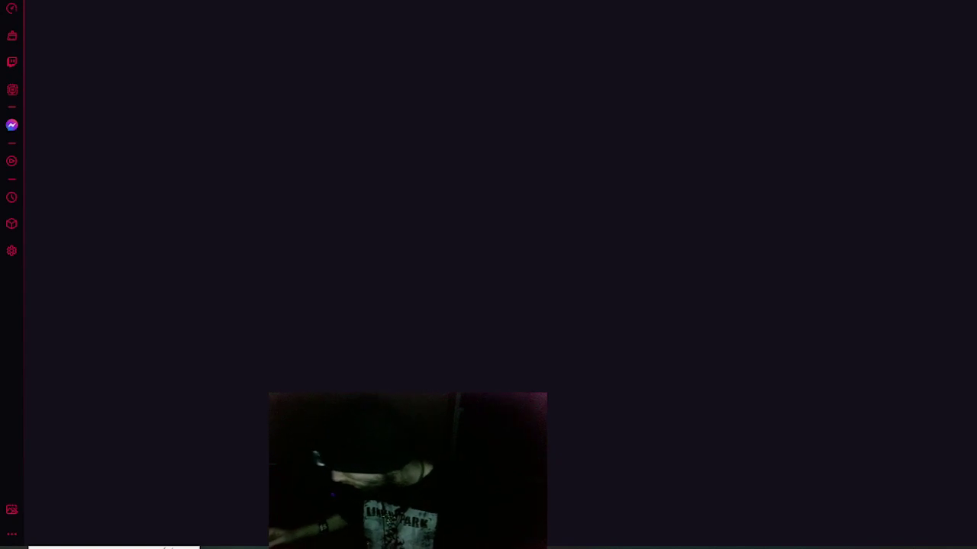
key("ctrl+l")
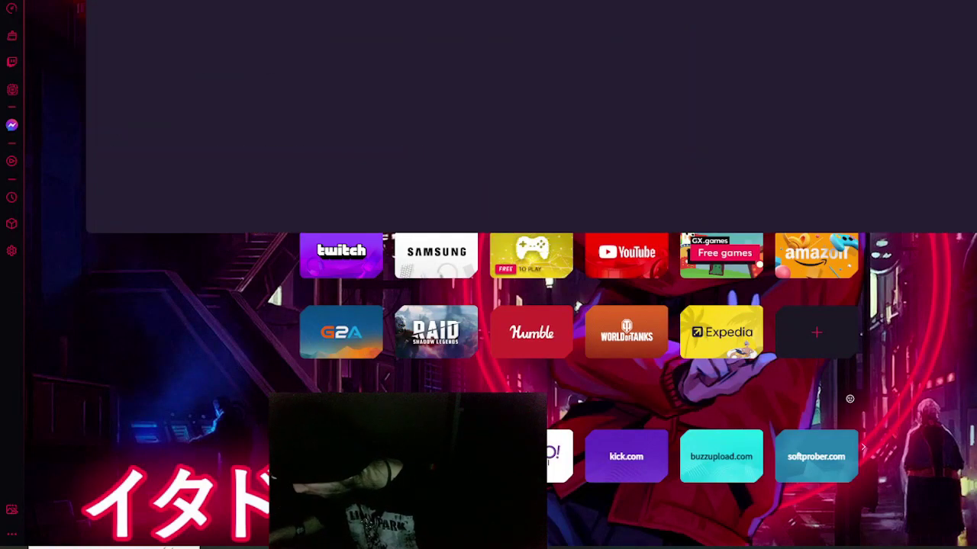
type("ba")
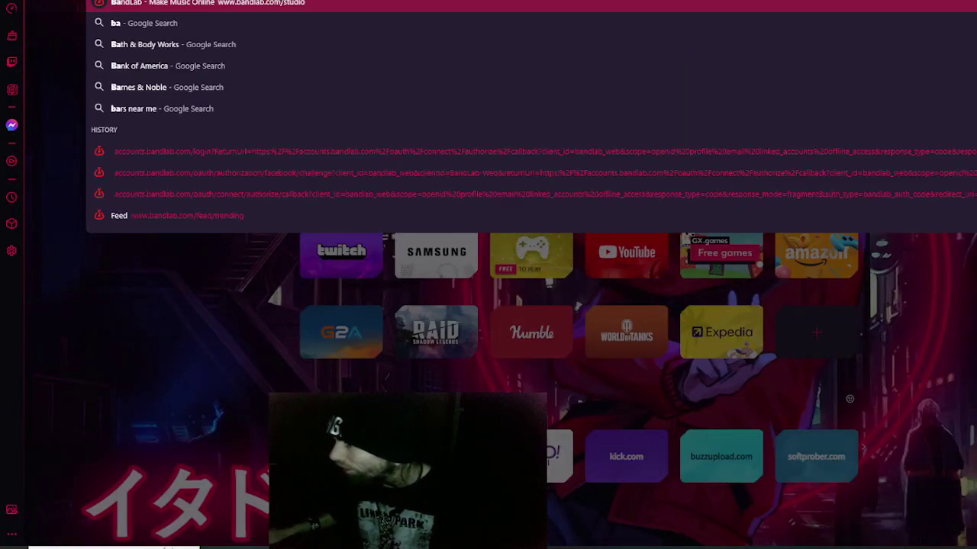
key("Return")
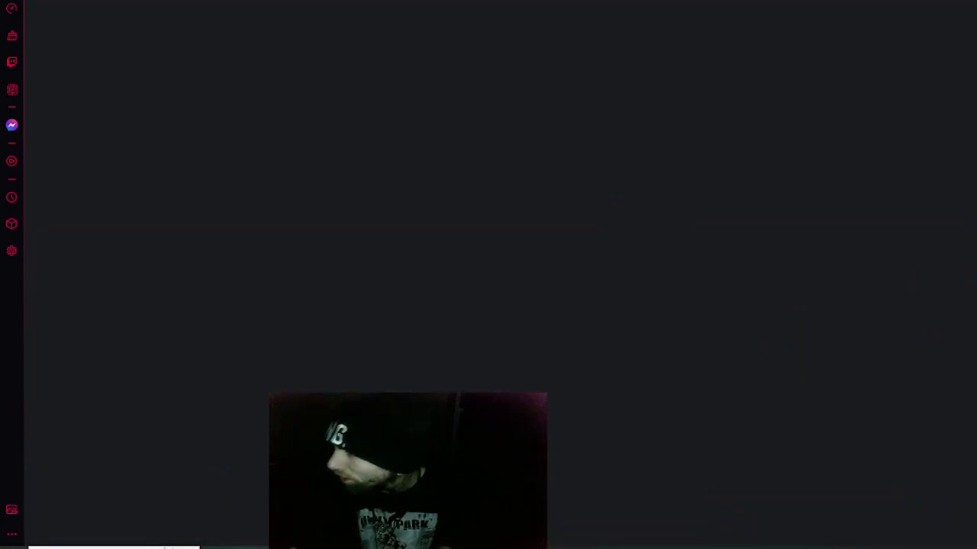
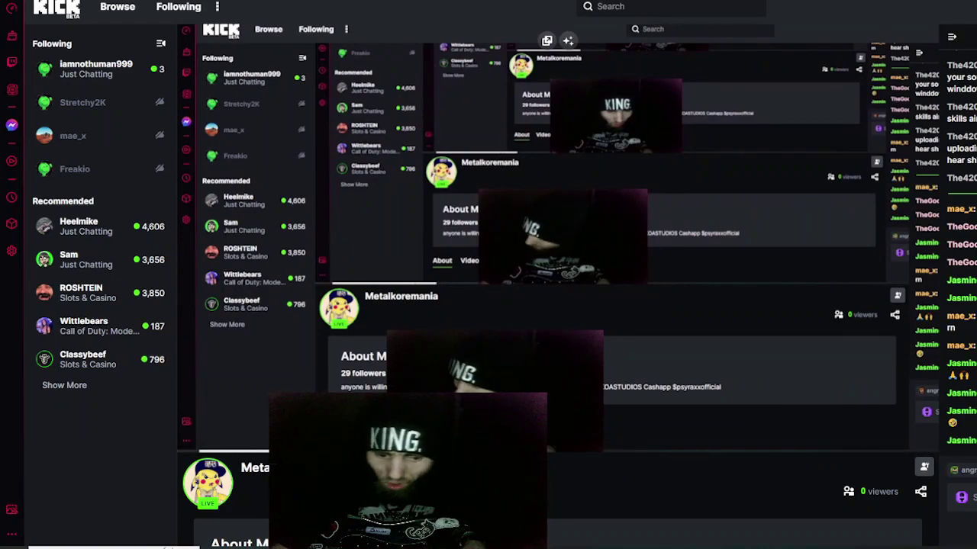
Step: Move the OBS window out of the way and bring the BandLab project window up at full size
key("alt+Tab")
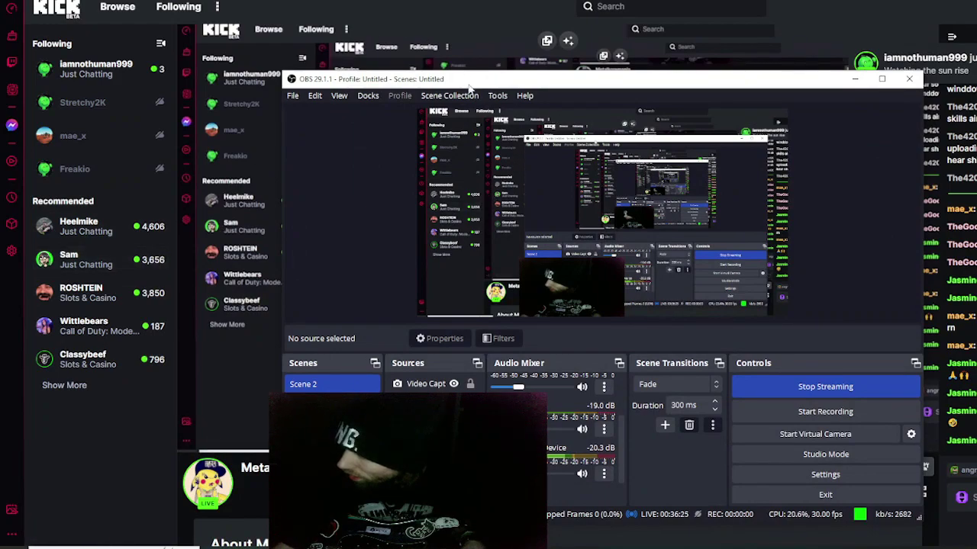
left_click_drag(471, 80, 3, 47)
key("super+Down")
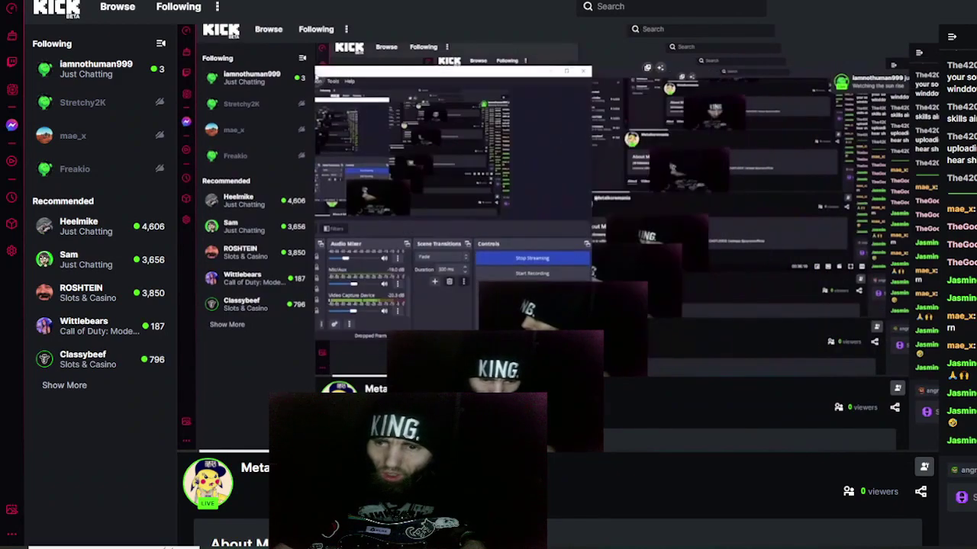
key("alt+Tab")
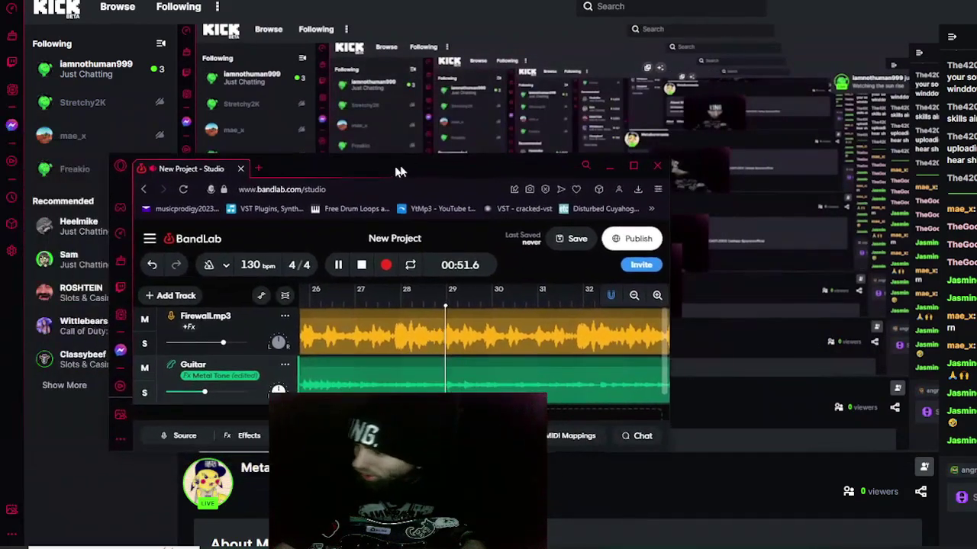
left_click(664, 161)
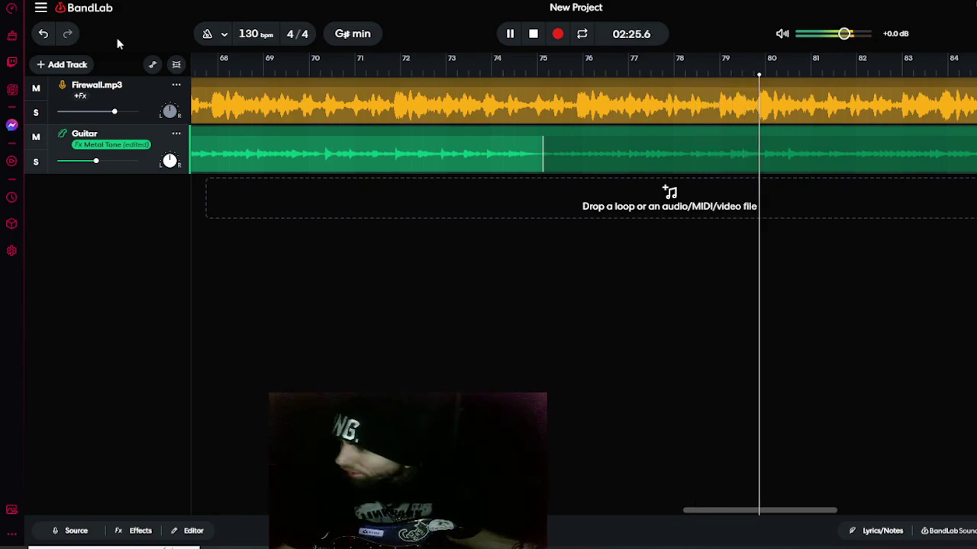
Step: Stop playback, add a second Guitar track to the project and show its input source settings
left_click(532, 34)
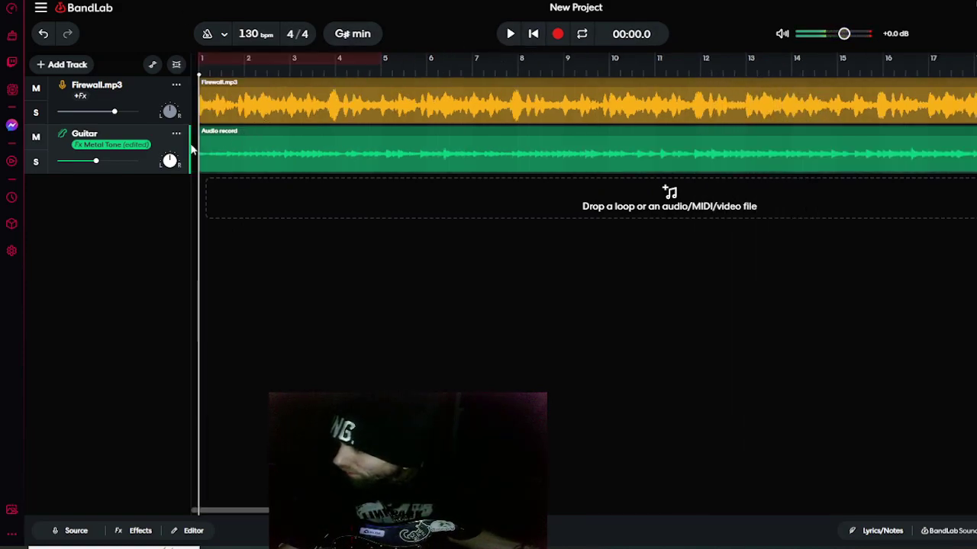
left_click(55, 66)
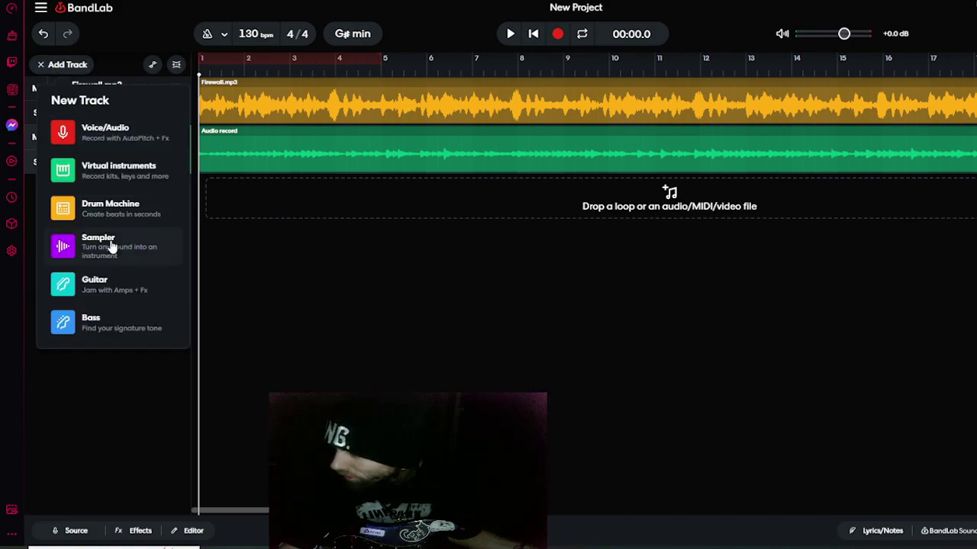
left_click(118, 284)
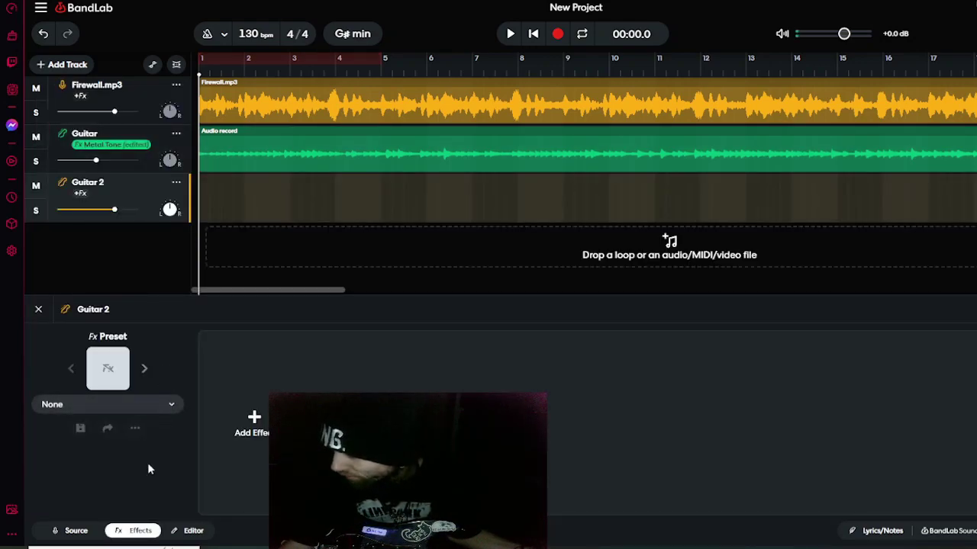
left_click(70, 530)
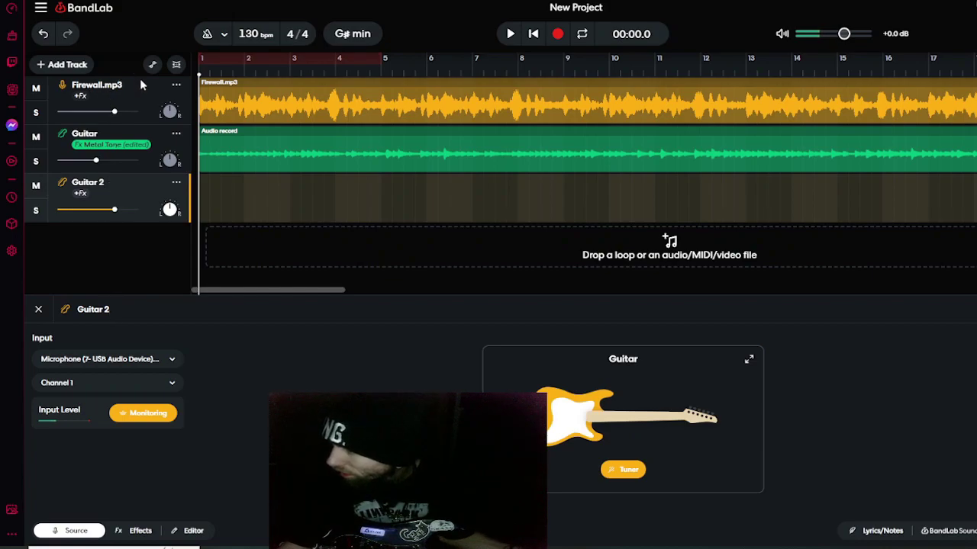
Step: Apply the Metal Tone preset from the Tones category to the Guitar 2 track's effects
left_click(135, 531)
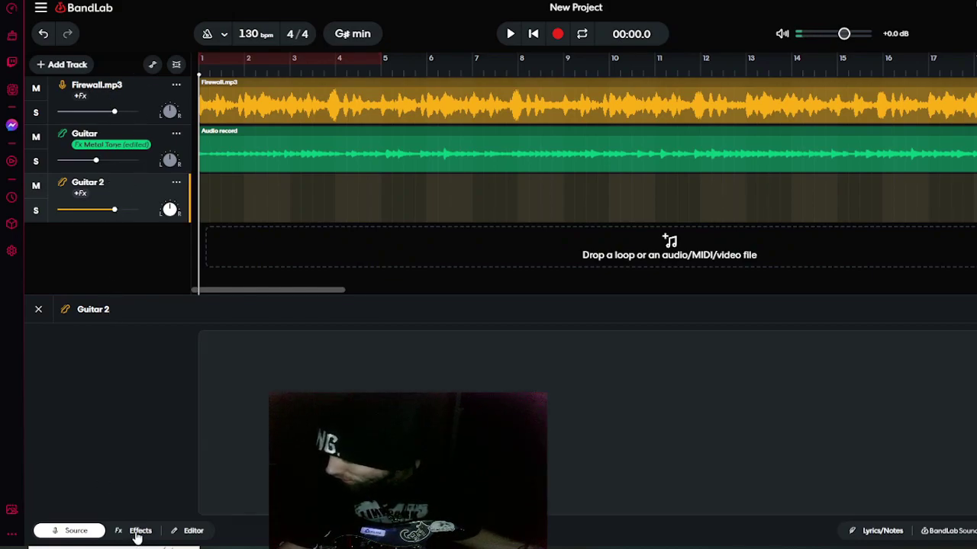
left_click(109, 372)
scroll(168, 229, "down", 5)
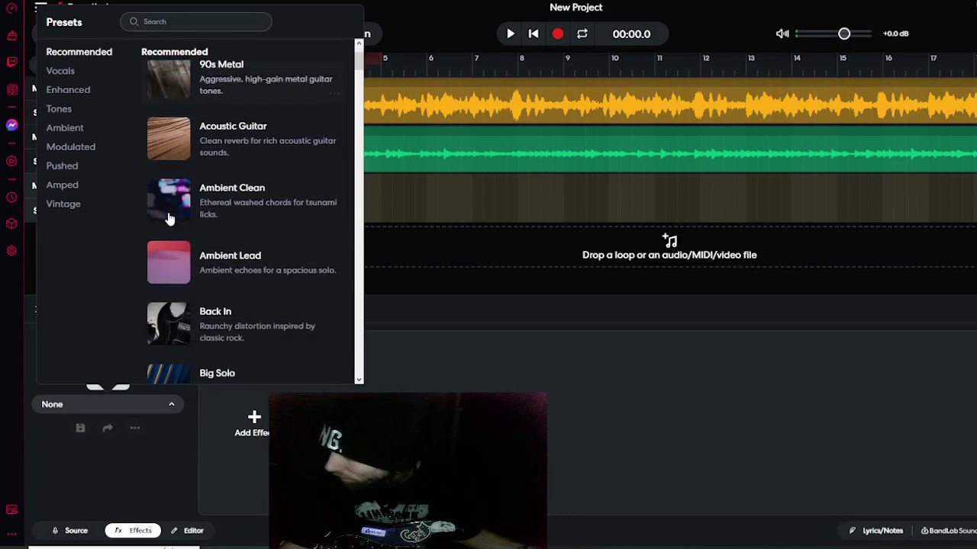
left_click(60, 109)
scroll(180, 191, "down", 4)
scroll(189, 196, "down", 4)
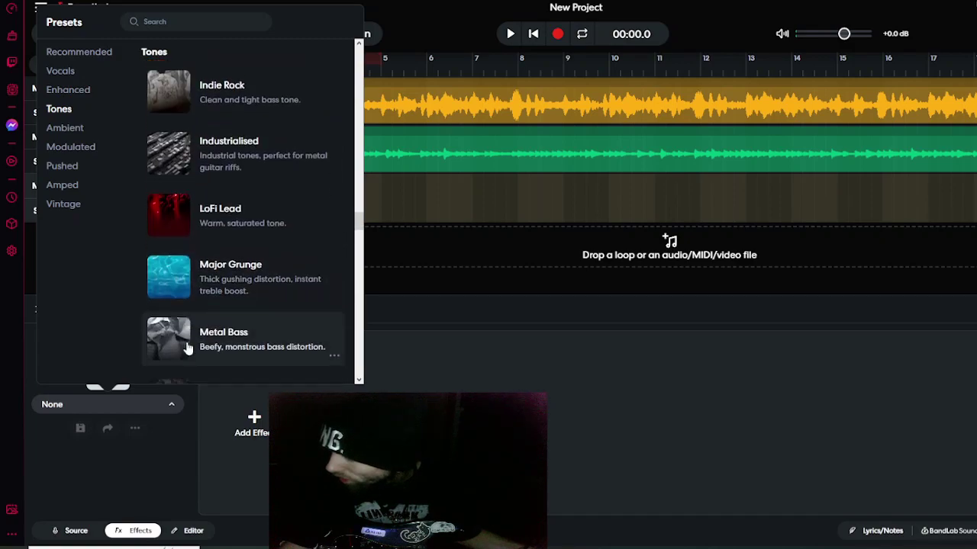
scroll(189, 336, "down", 3)
left_click(171, 255)
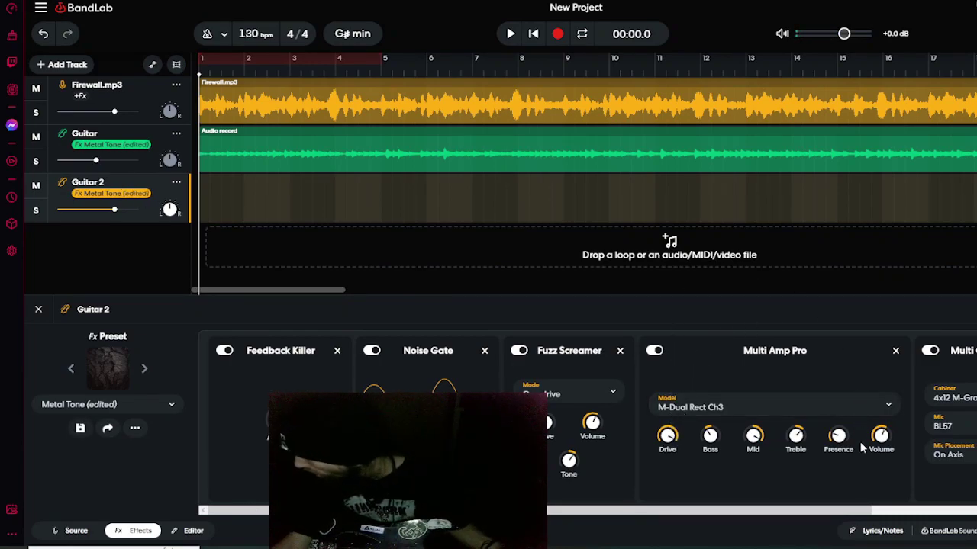
Step: Raise the Presence of Guitar 2's Multi Amp Pro and play the project from the start
left_click_drag(838, 447, 831, 408)
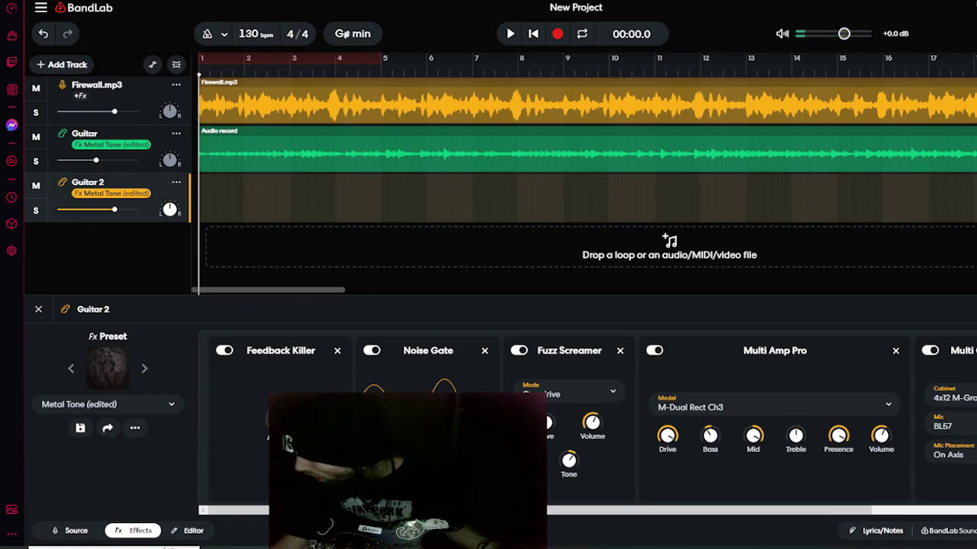
left_click(510, 34)
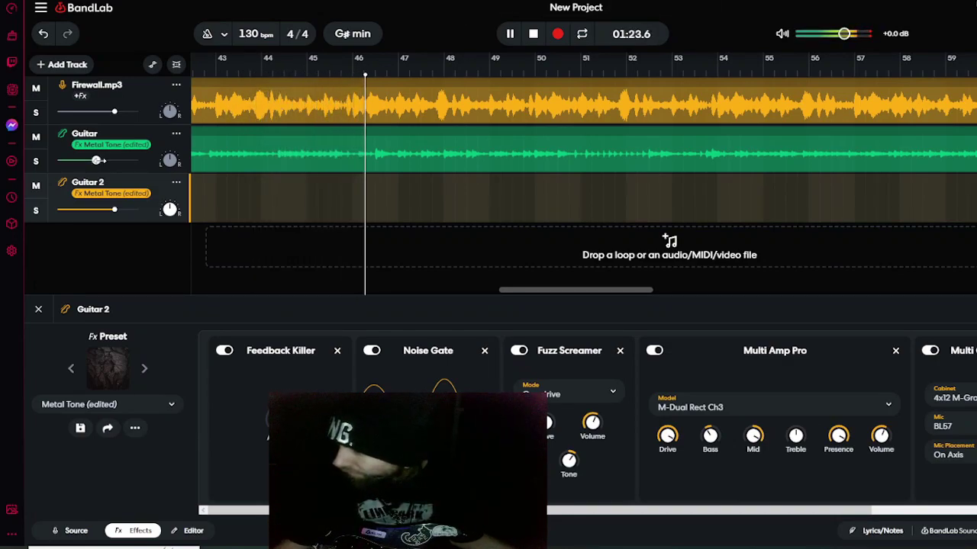
Step: Audition the presets after Metal Tone on Guitar 2 during playback, including Neoclassical Metal and Shoe Gaze, up to Dark Ambience
left_click(145, 370)
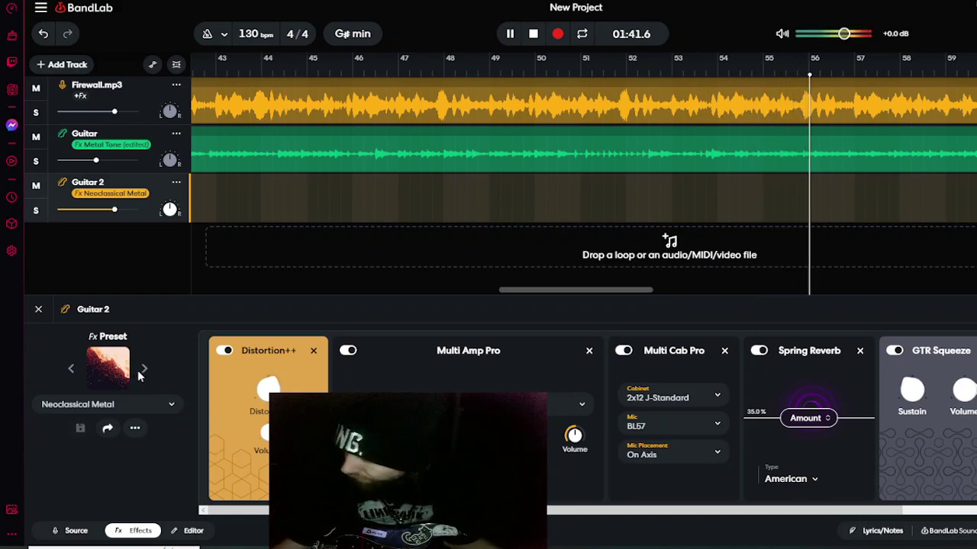
left_click(144, 371)
left_click(145, 371)
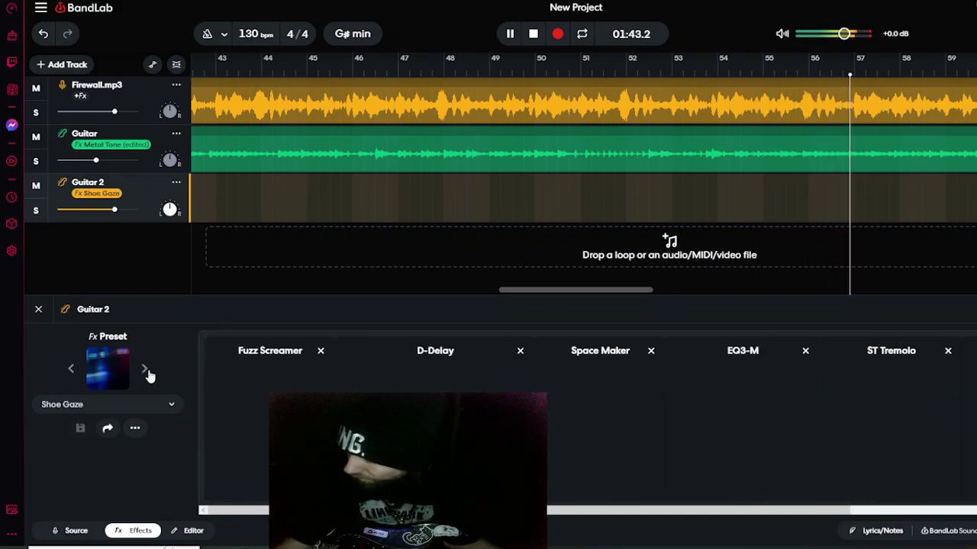
left_click(146, 374)
left_click(148, 374)
left_click(150, 373)
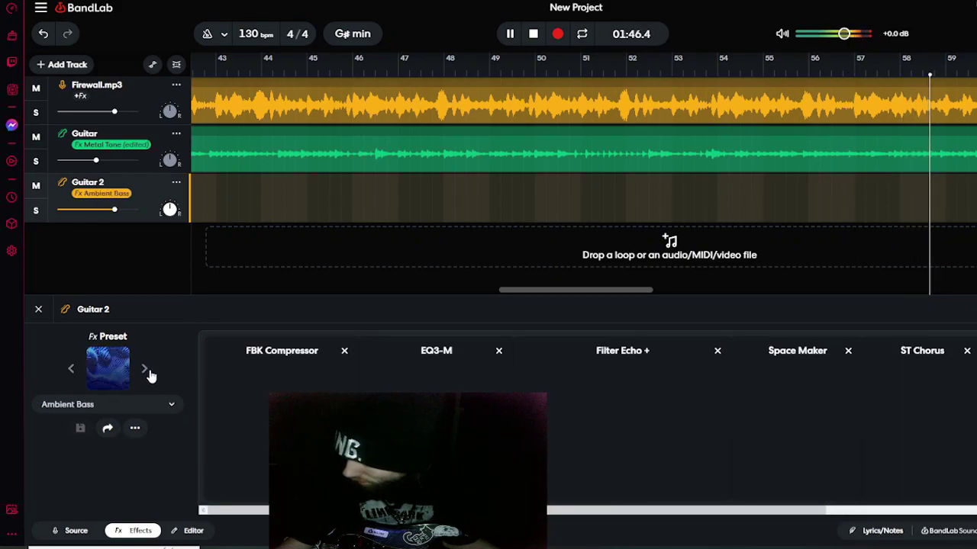
left_click(149, 376)
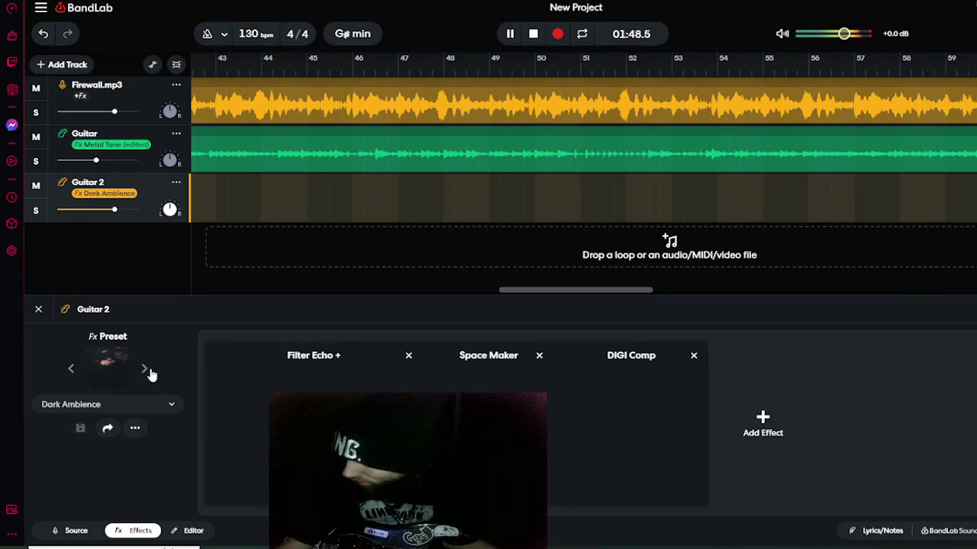
Step: Go back through the Guitar 2 effect presets from Dark Ambience to Metal Tone
left_click(72, 370)
left_click(72, 370)
left_click(71, 370)
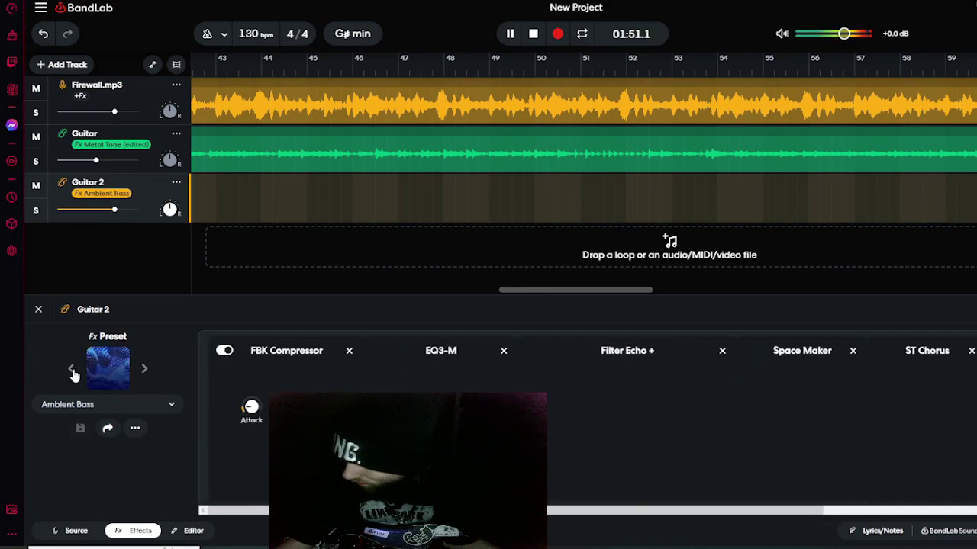
left_click(72, 371)
left_click(71, 372)
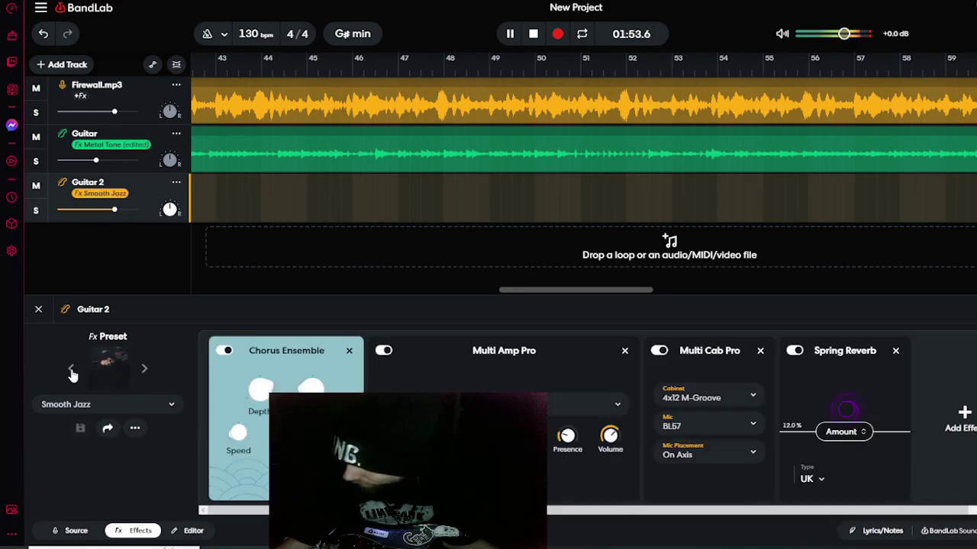
left_click(72, 371)
left_click(72, 371)
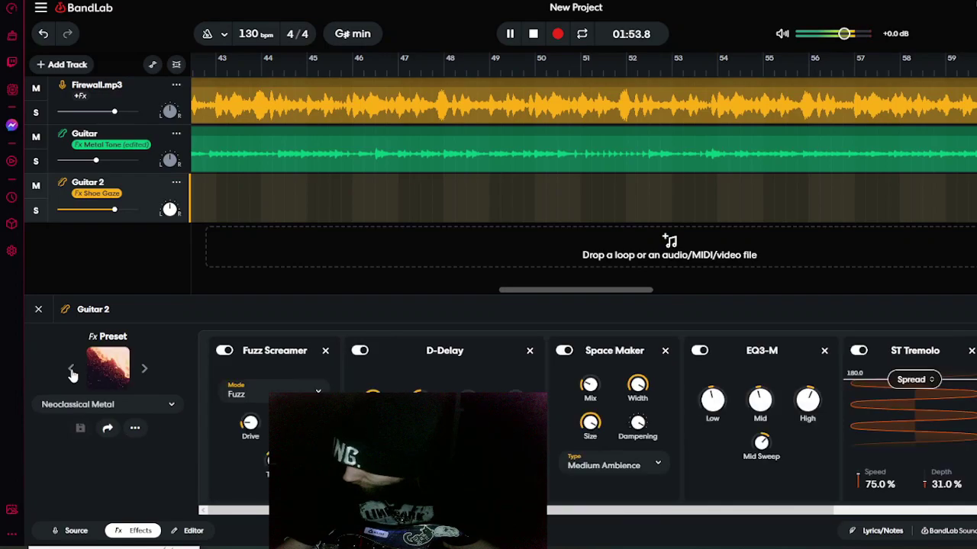
left_click(71, 371)
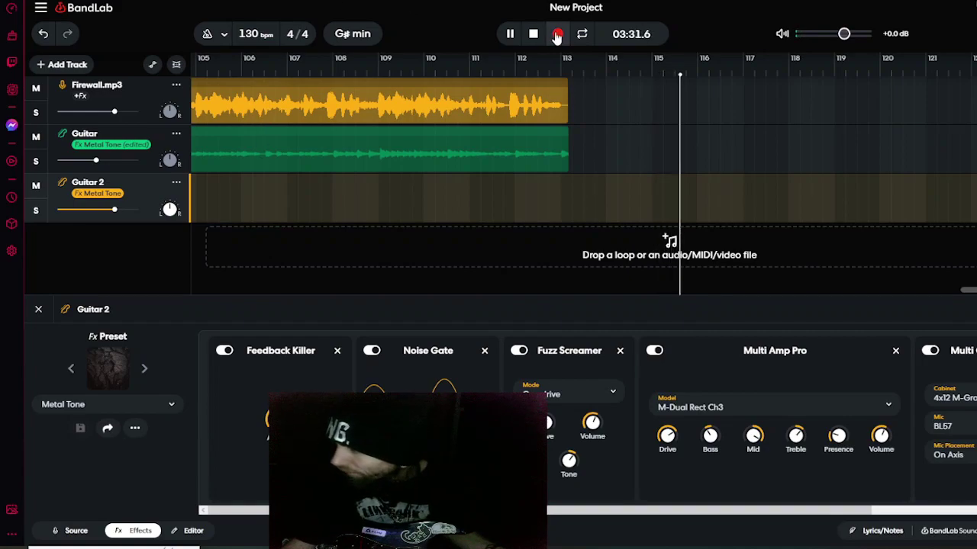
Step: Record a take on the Guitar 2 track from bar 1 and delete the recorded region
left_click(533, 34)
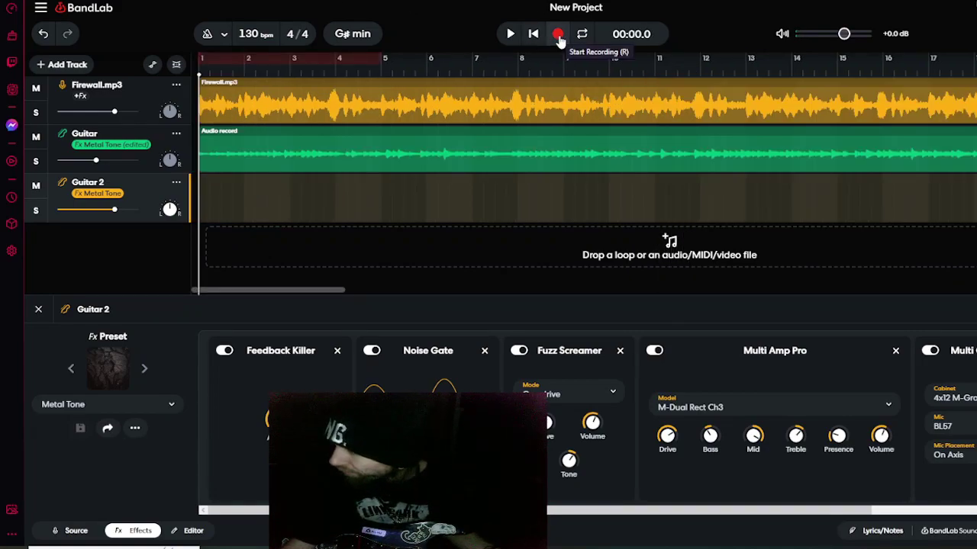
left_click(558, 34)
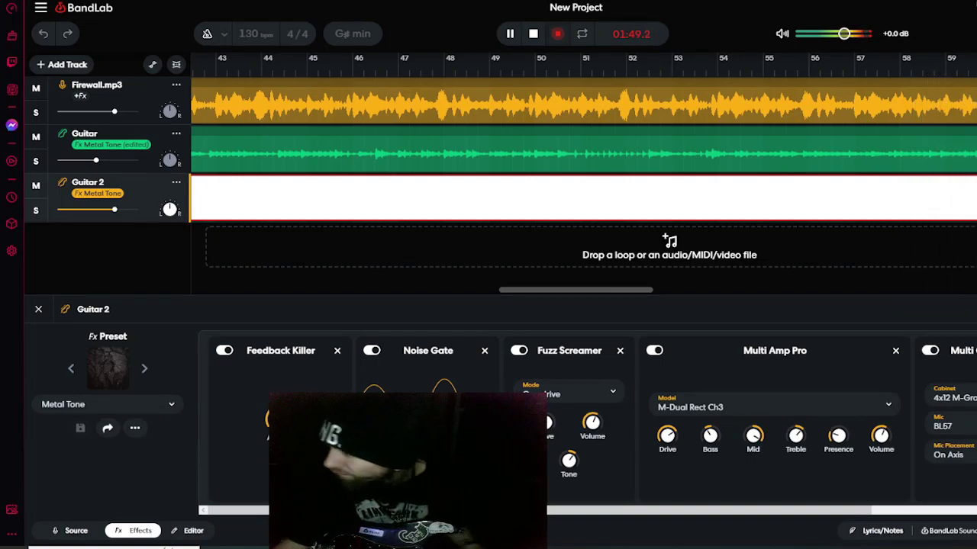
left_click(535, 36)
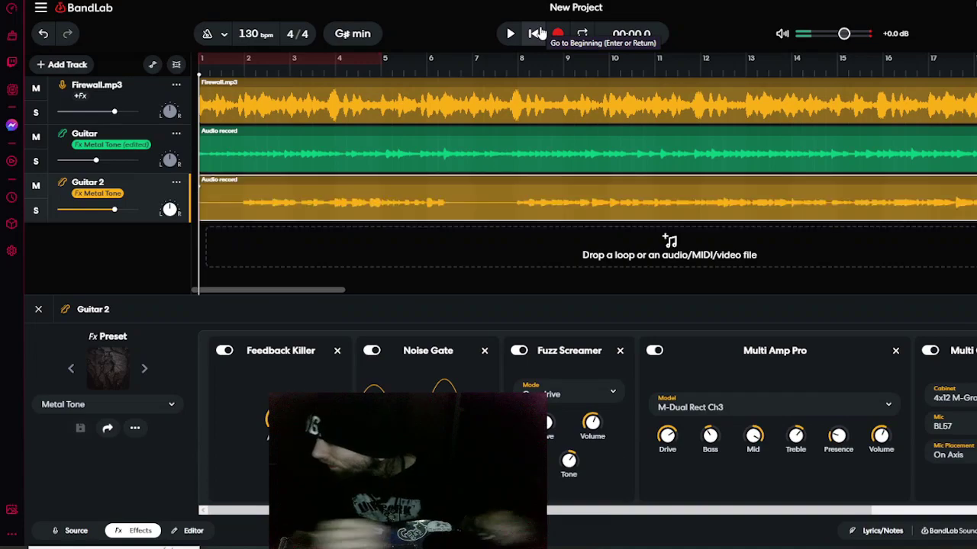
right_click(483, 197)
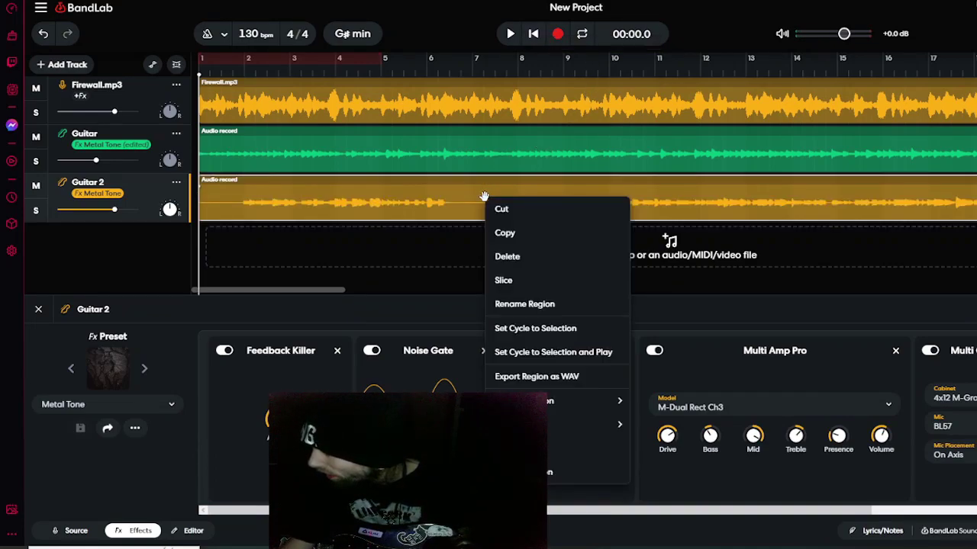
left_click(502, 254)
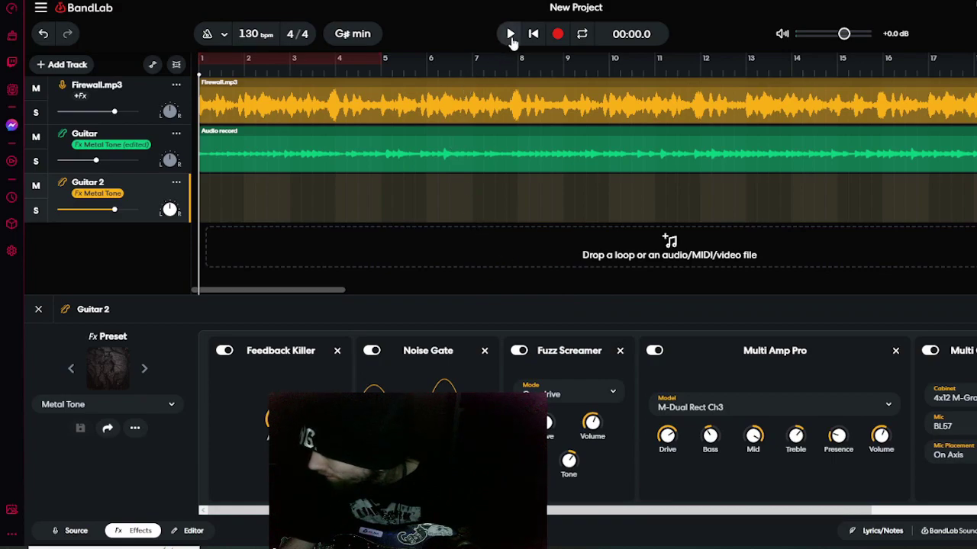
Step: Record a fresh guitar take on the Guitar 2 track from bar 1 to about bar 23
left_click(560, 35)
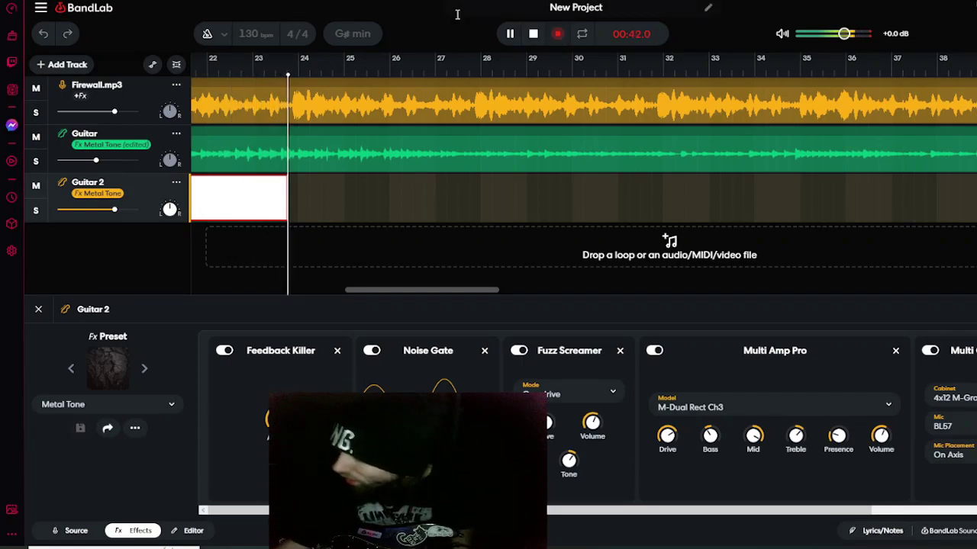
left_click(533, 34)
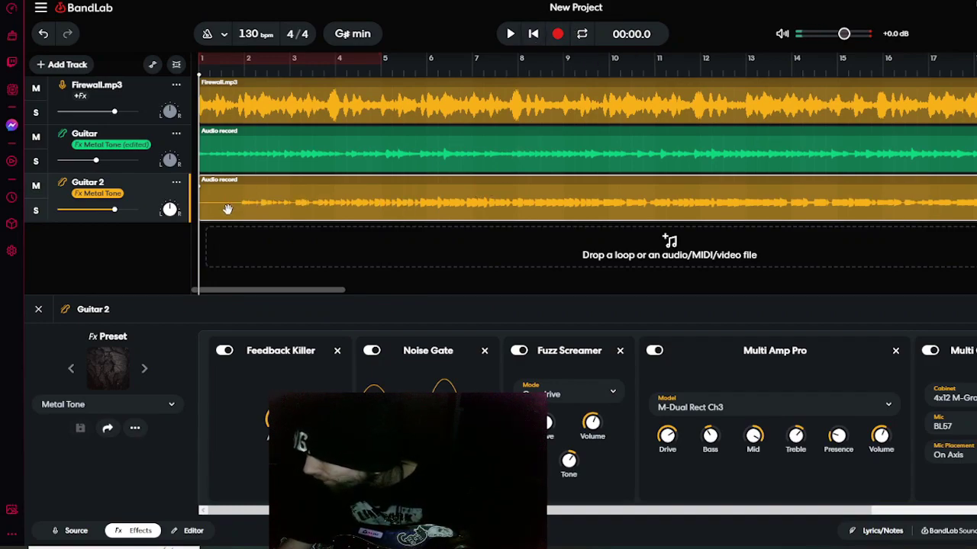
Step: Slice the Guitar 2 recording at bar 2, delete the opening bar and shift the remaining region back to bar 1
left_click_drag(205, 212, 243, 211)
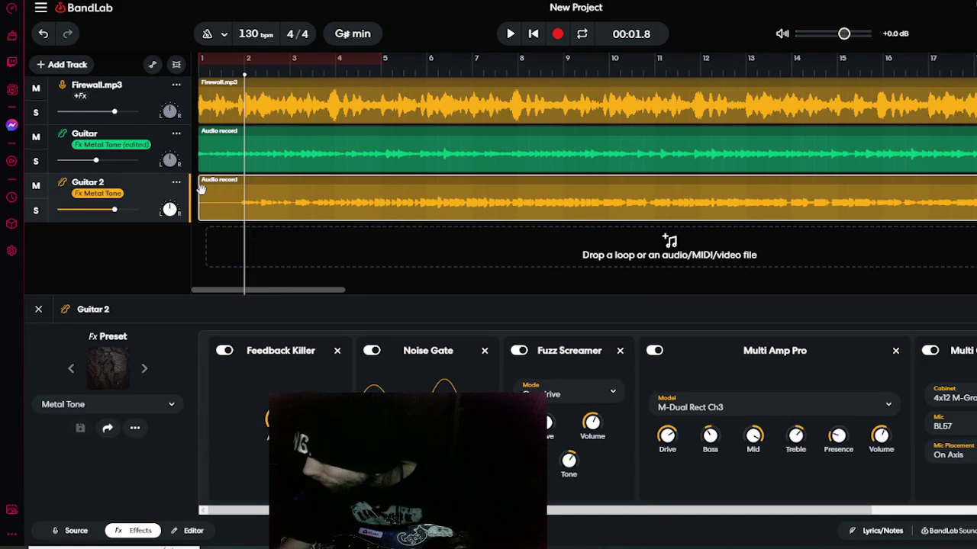
right_click(251, 200)
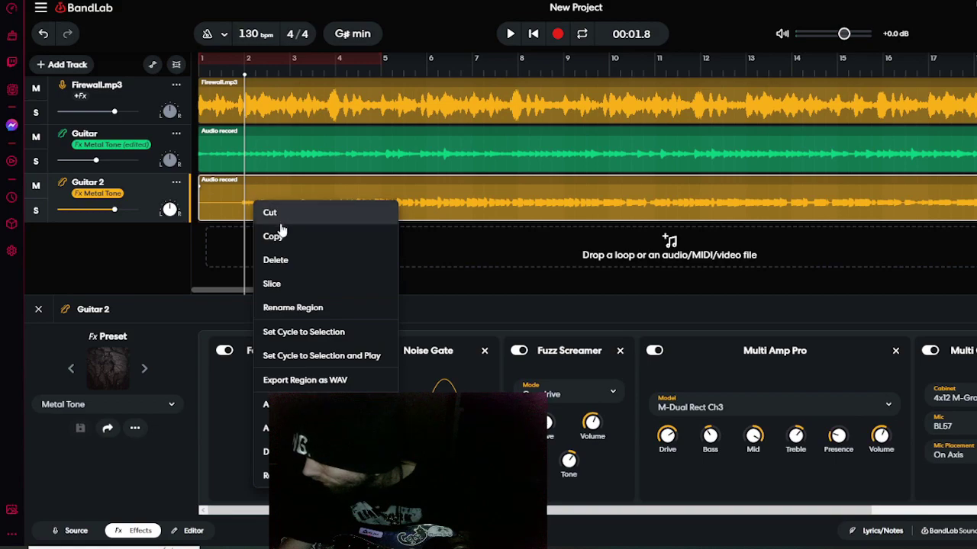
left_click(285, 281)
left_click(224, 211)
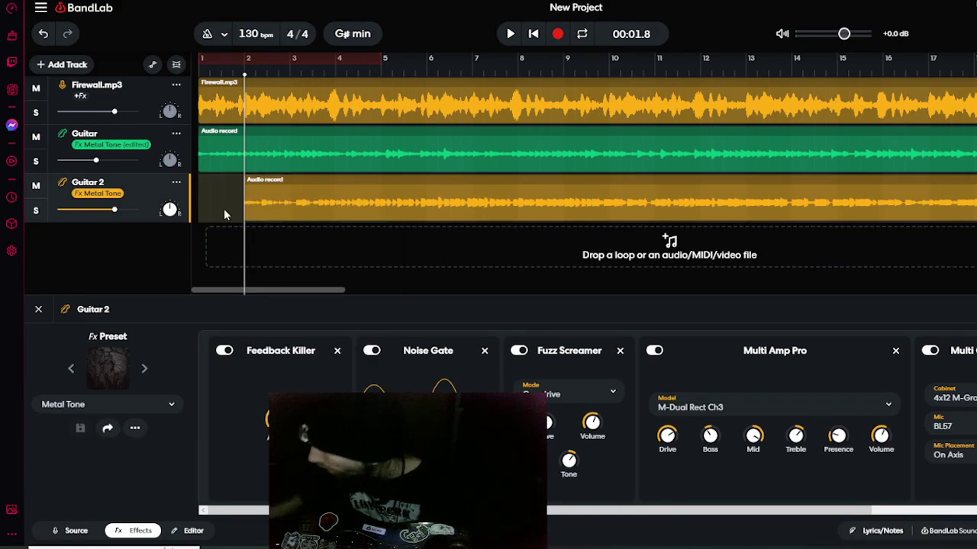
key("Delete")
left_click_drag(281, 188, 212, 196)
Step: Trim the Guitar 2 region's end to between bars 21 and 22 and loop it to the end of Firewall.mp3 at bar 113
left_click_drag(287, 290, 390, 288)
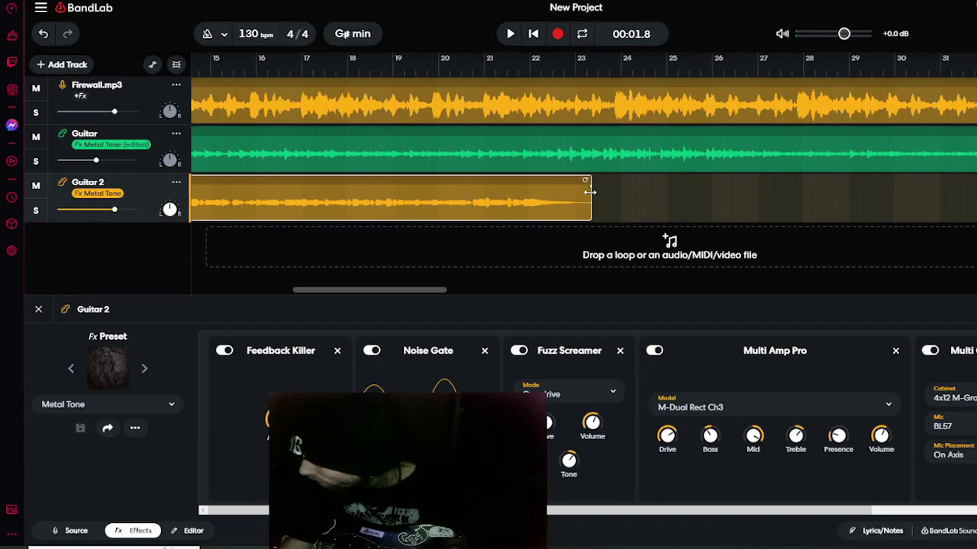
left_click_drag(546, 196, 523, 198)
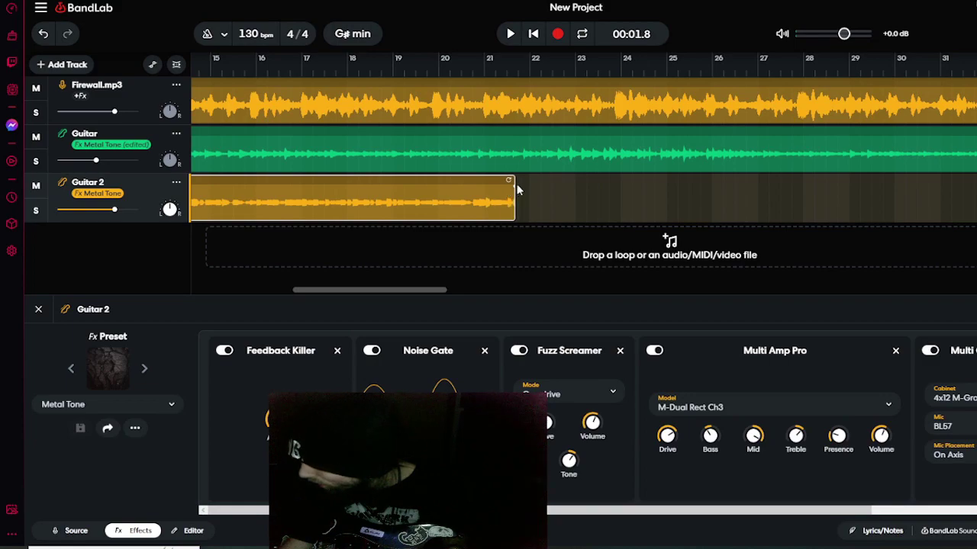
left_click(735, 203)
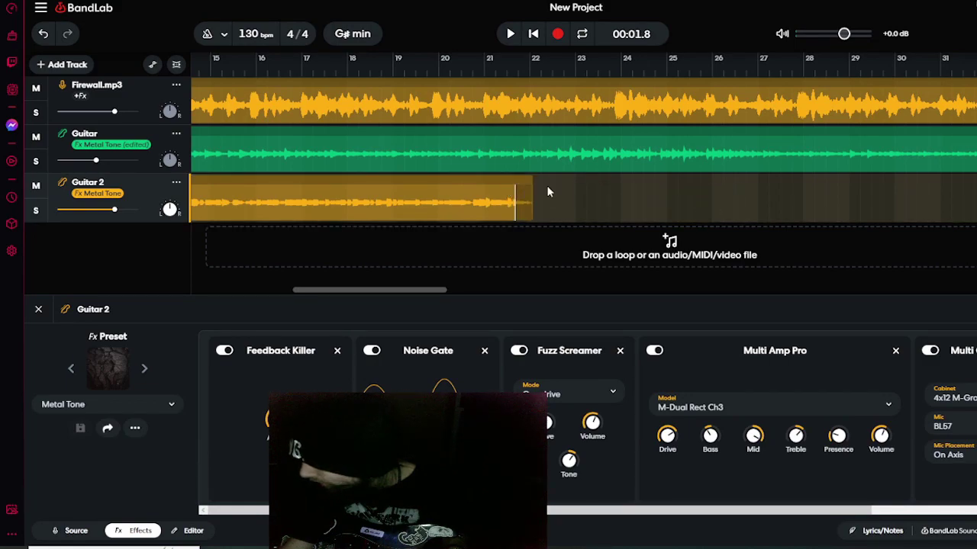
left_click(519, 185)
left_click_drag(526, 181, 840, 238)
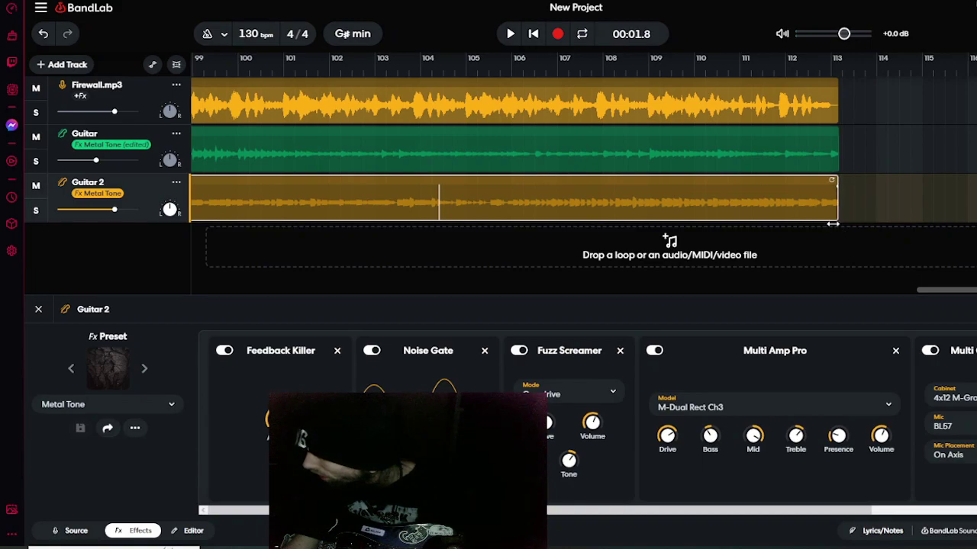
right_click(897, 201)
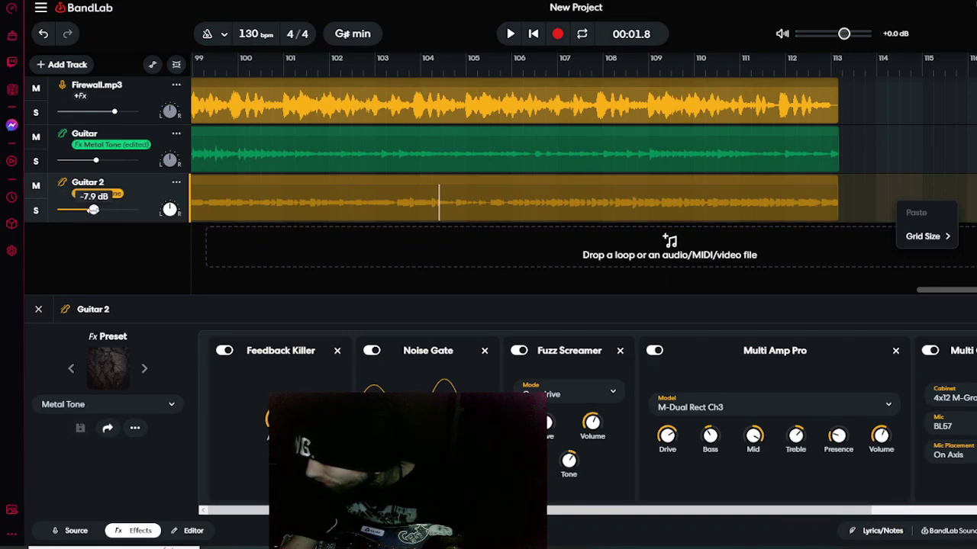
Step: Set Guitar 2's volume to -7.9 dB and play the project from the start, briefly checking the Kick stream page
left_click(93, 210)
left_click(534, 34)
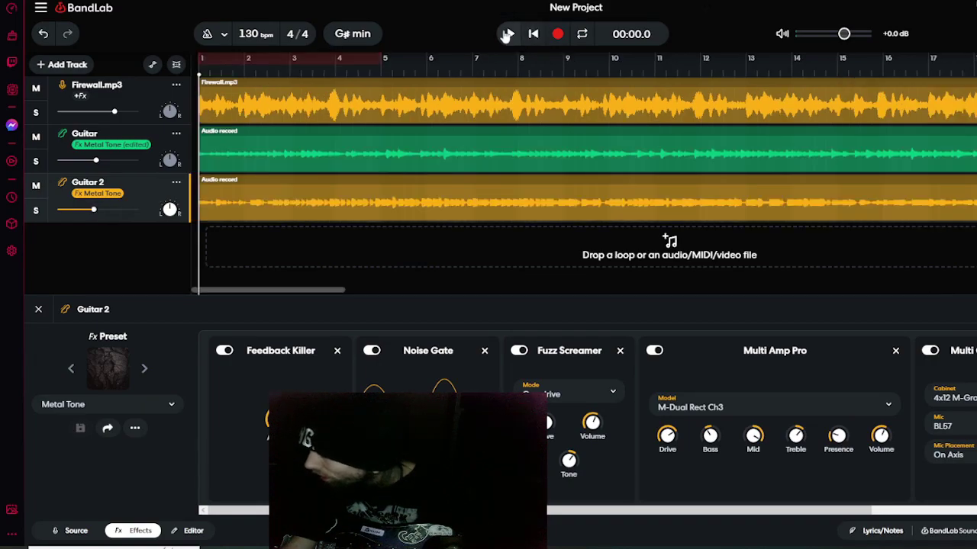
left_click(508, 34)
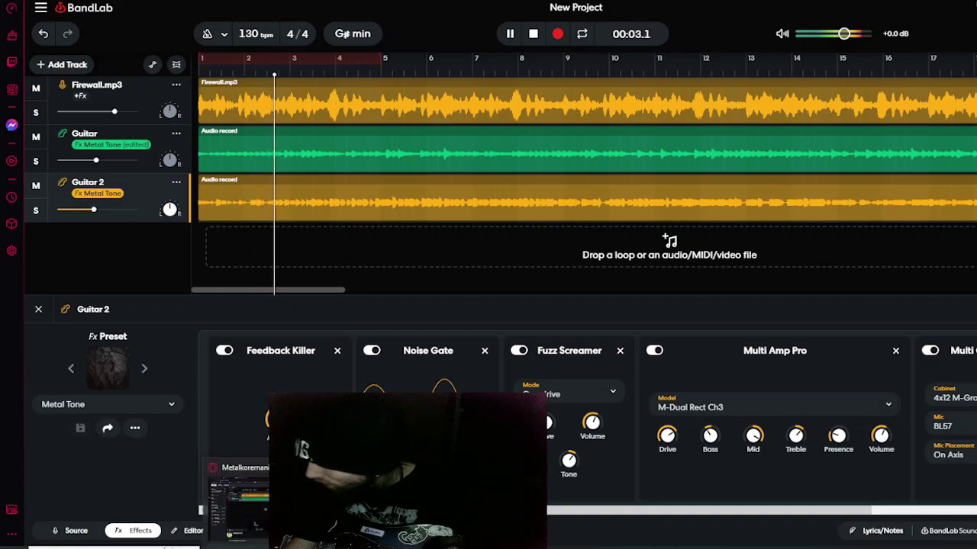
key("ctrl+Tab")
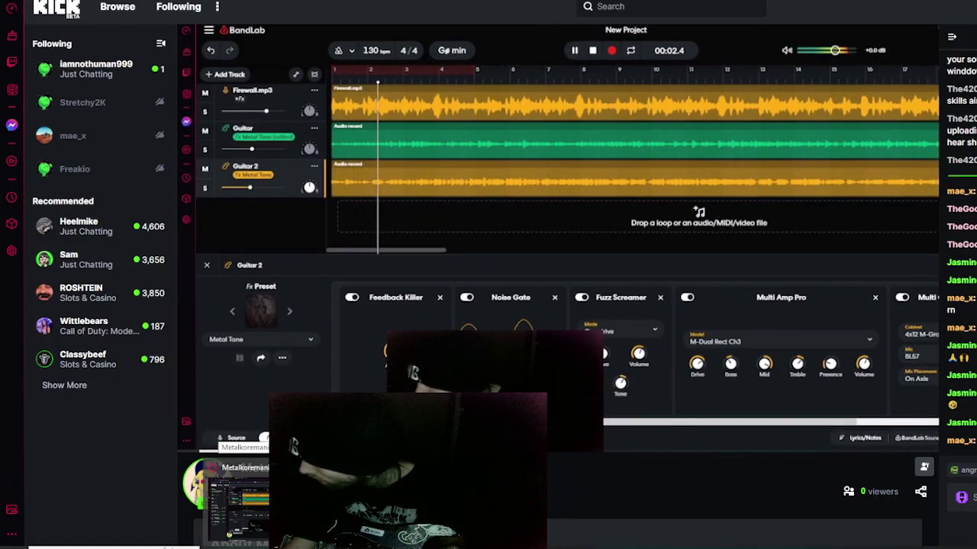
key("ctrl+Tab")
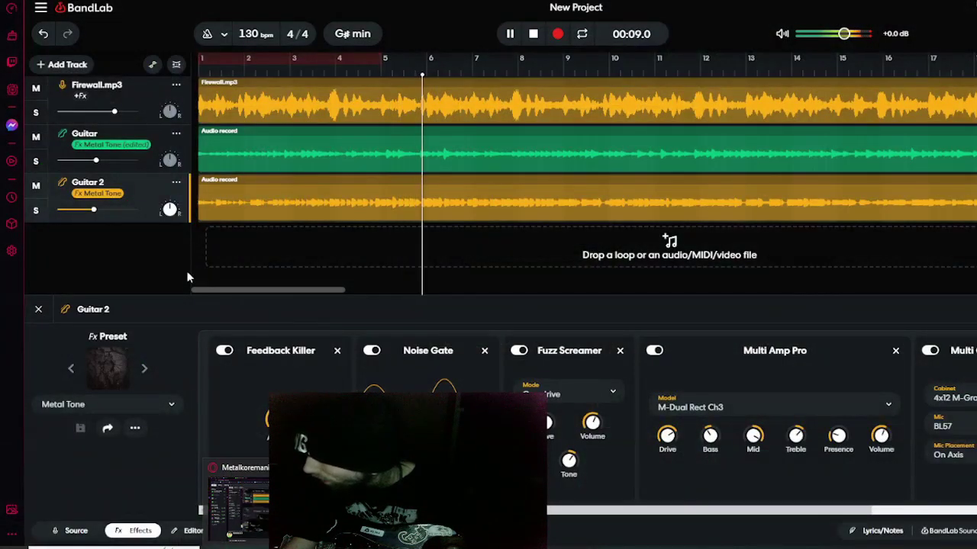
Step: Fine-tune Guitar 2's volume during playback, ending slightly lower, and stop playback with the effects area closed
mouse_move(94, 209)
left_click_drag(94, 209, 102, 211)
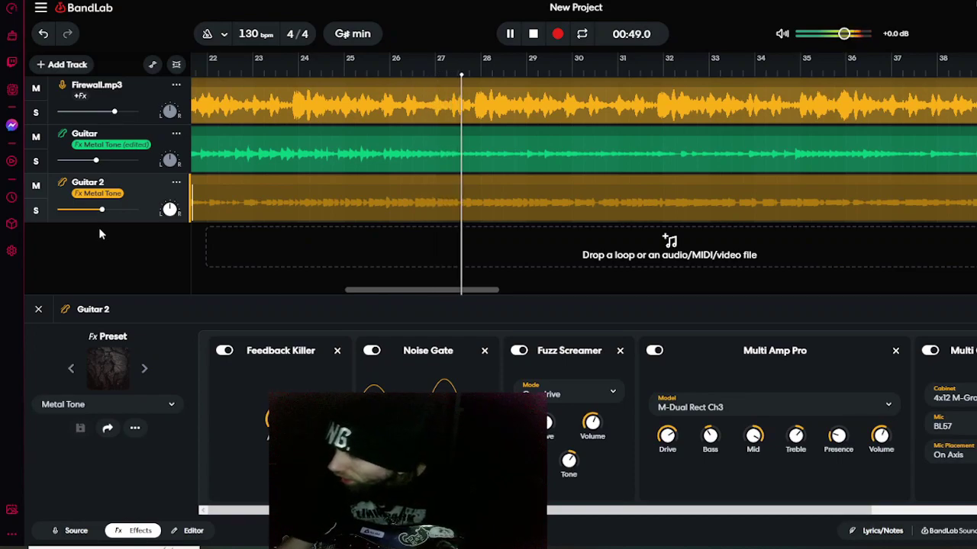
mouse_move(101, 210)
left_mouse_down()
mouse_move(78, 211)
mouse_move(86, 212)
left_mouse_up()
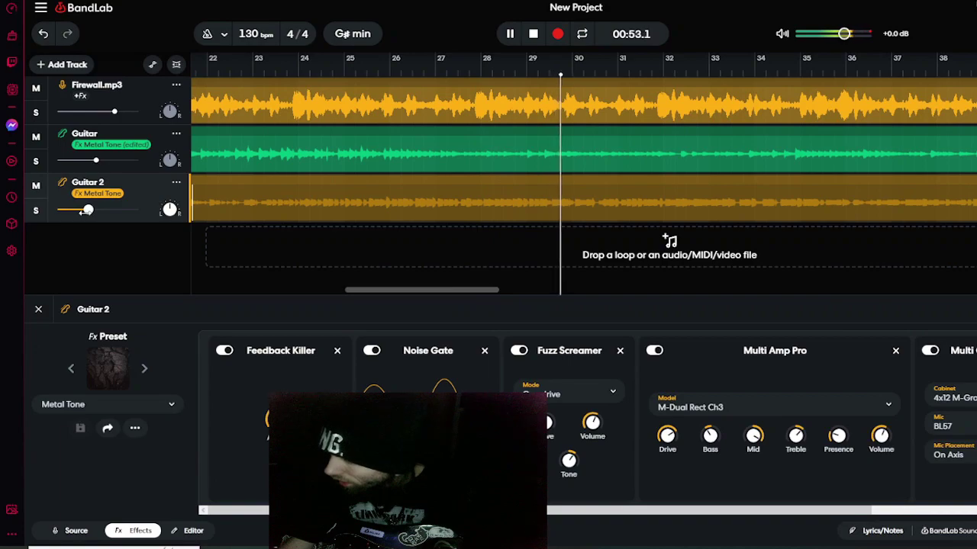
left_click(37, 311)
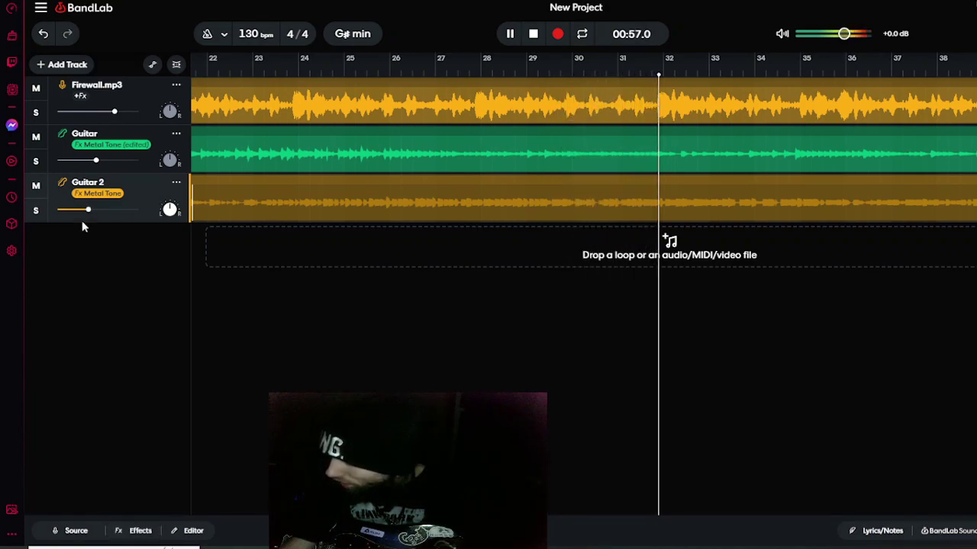
left_click(533, 33)
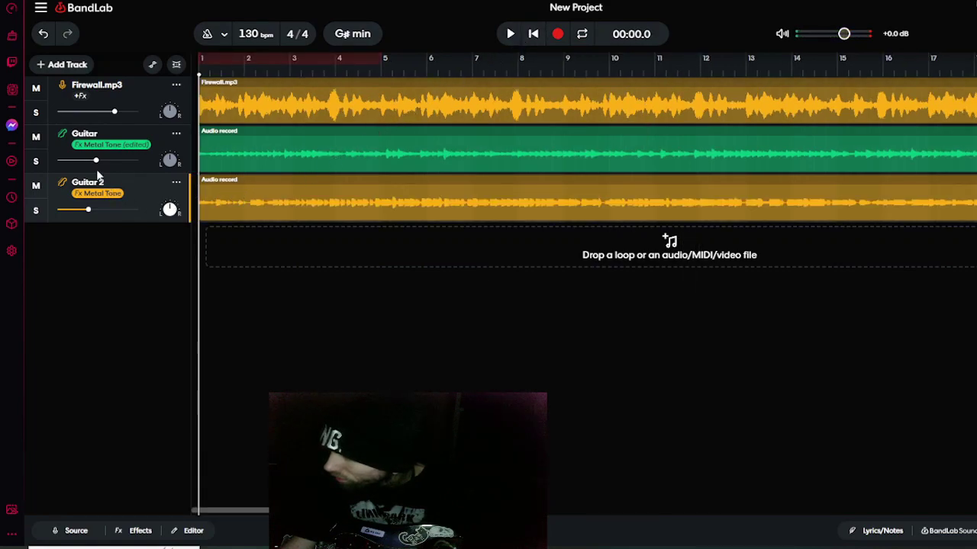
Step: Add a third guitar track and apply the 90s Metal effect preset to it
left_click(56, 66)
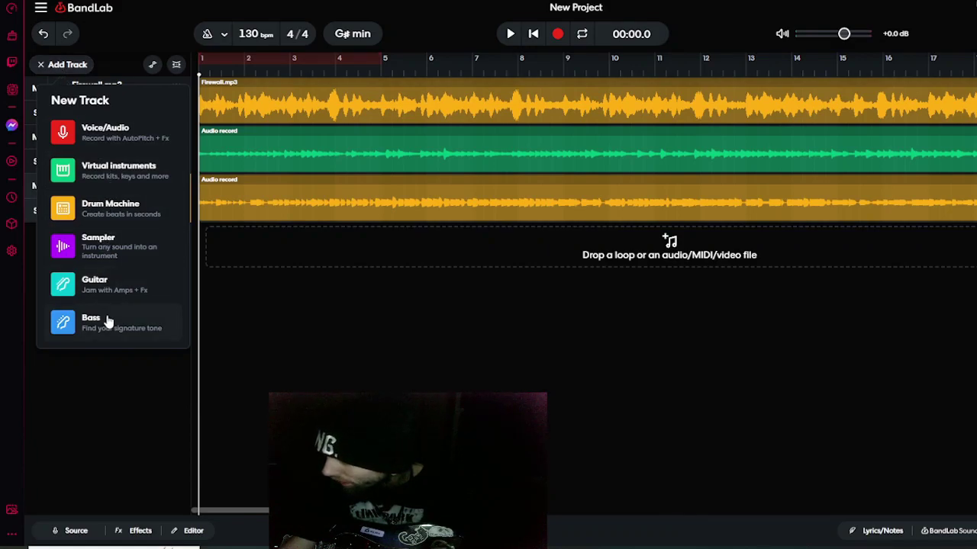
left_click(107, 293)
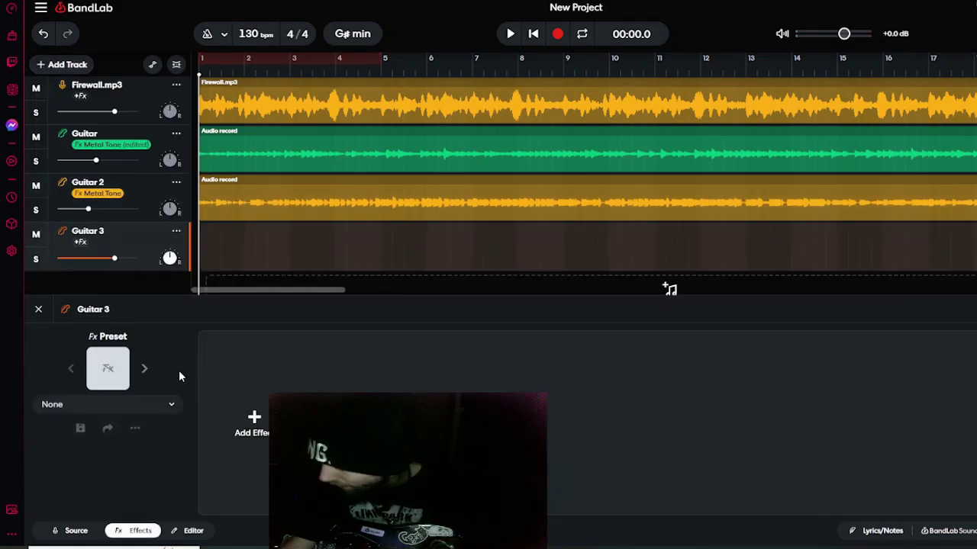
left_click(108, 368)
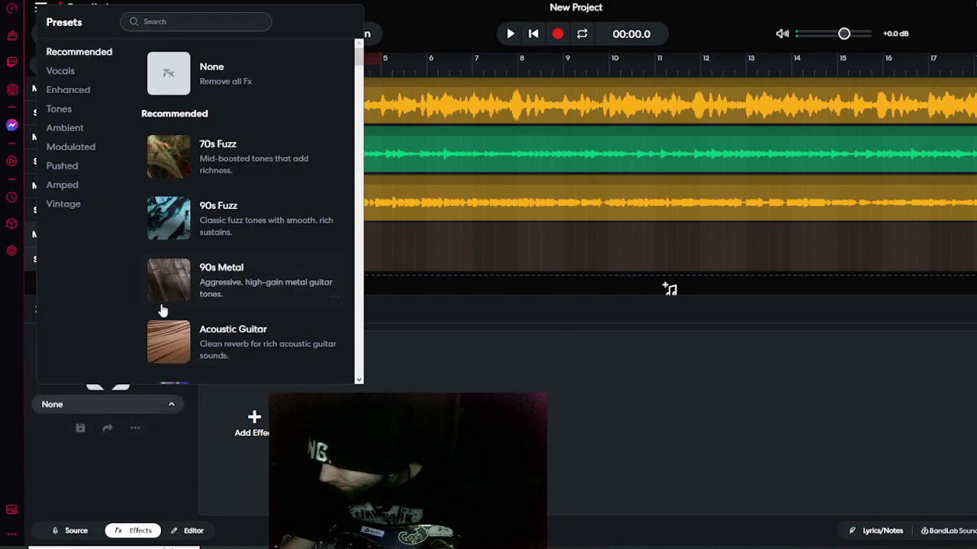
scroll(175, 298, "down", 3)
scroll(179, 286, "up", 2)
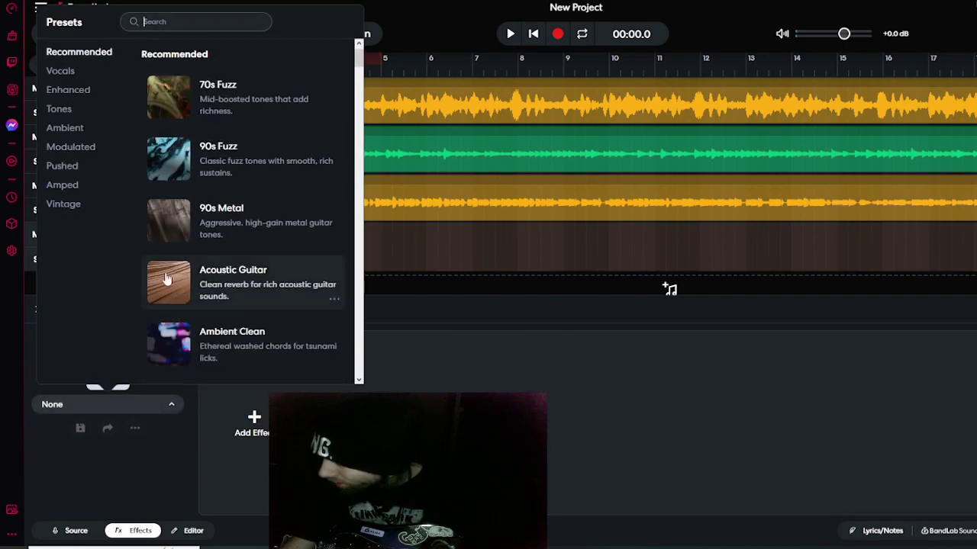
left_click(164, 230)
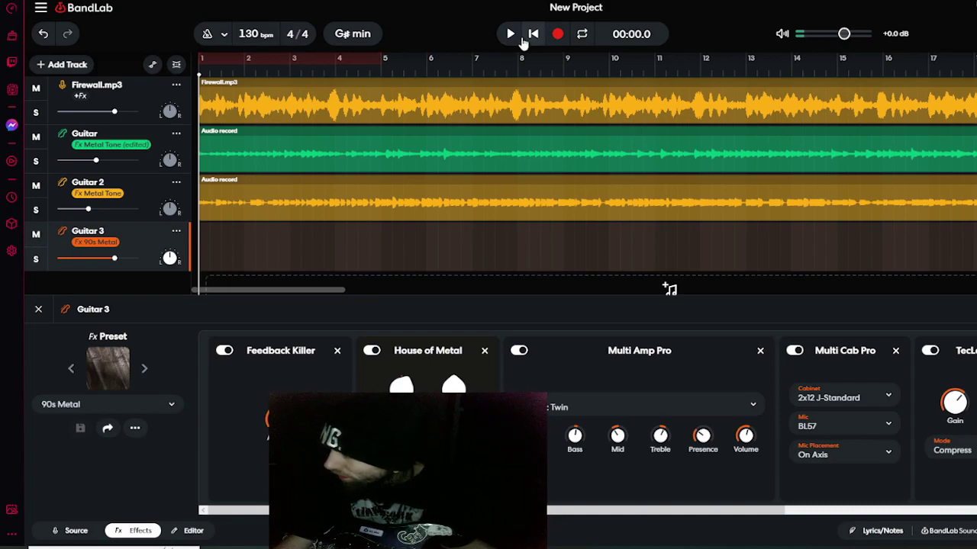
Step: Play the project from the start and turn Guitar 2's volume all the way down
left_click(510, 34)
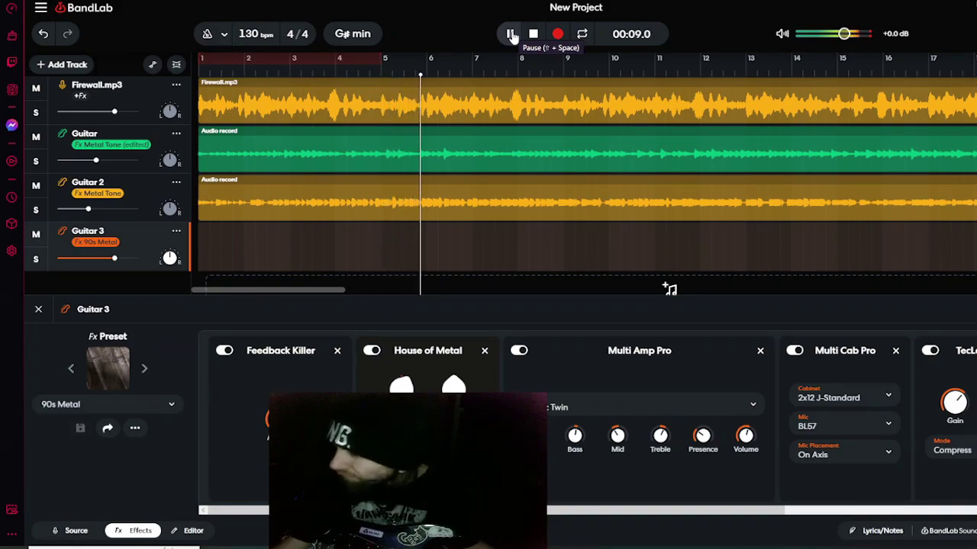
left_click_drag(87, 209, 46, 208)
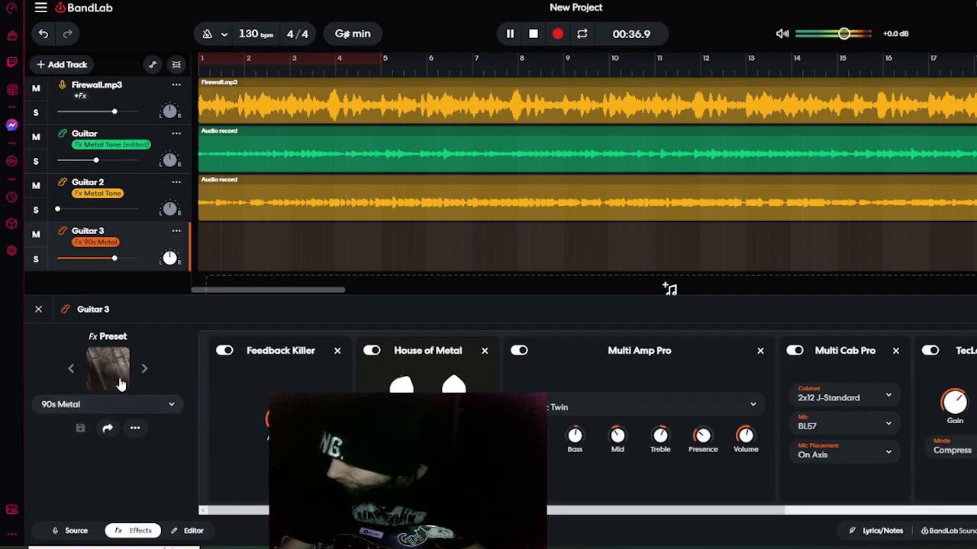
Step: Try the Metal Bass preset from the Tones category on Guitar 3, switch to Metal Tone and stop playback
left_click(107, 369)
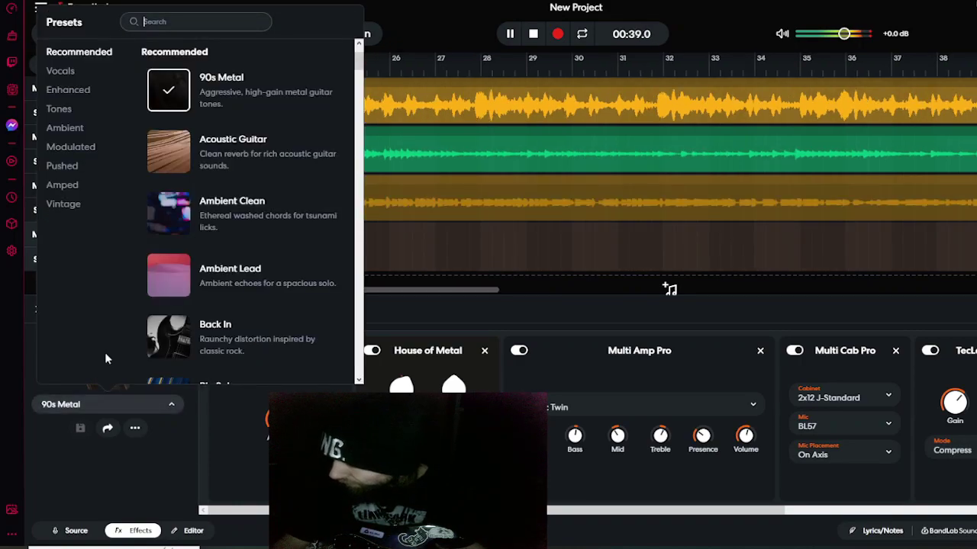
scroll(190, 174, "down", 3)
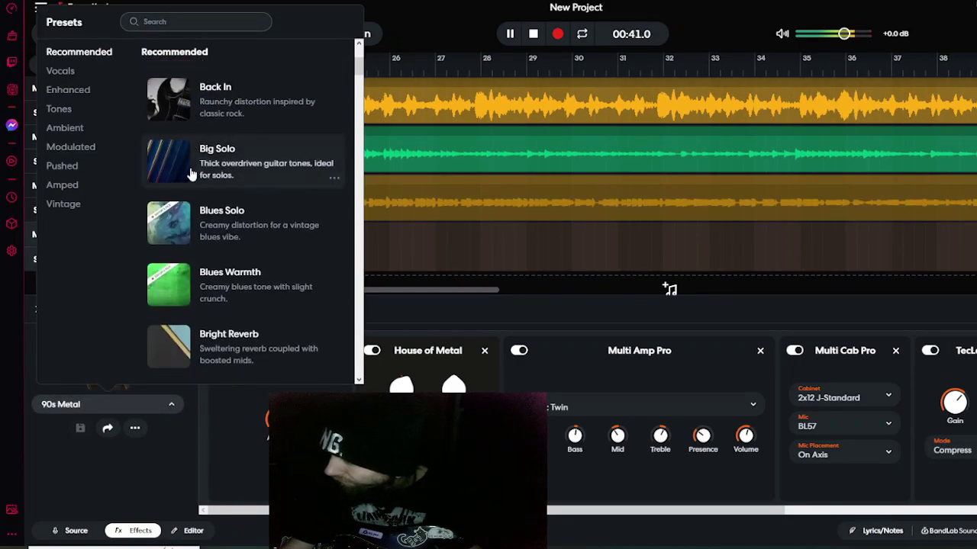
left_click(61, 112)
scroll(202, 143, "down", 5)
scroll(203, 145, "down", 3)
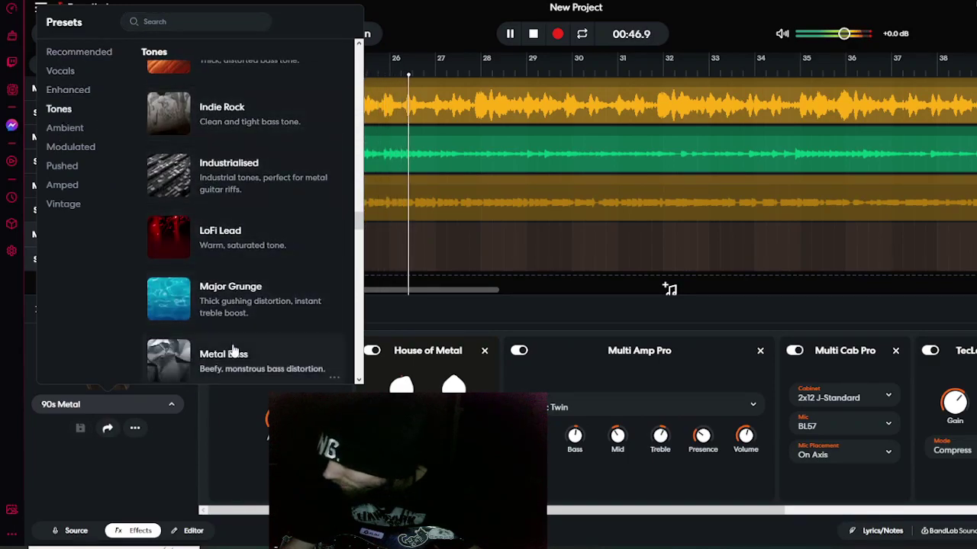
left_click(231, 353)
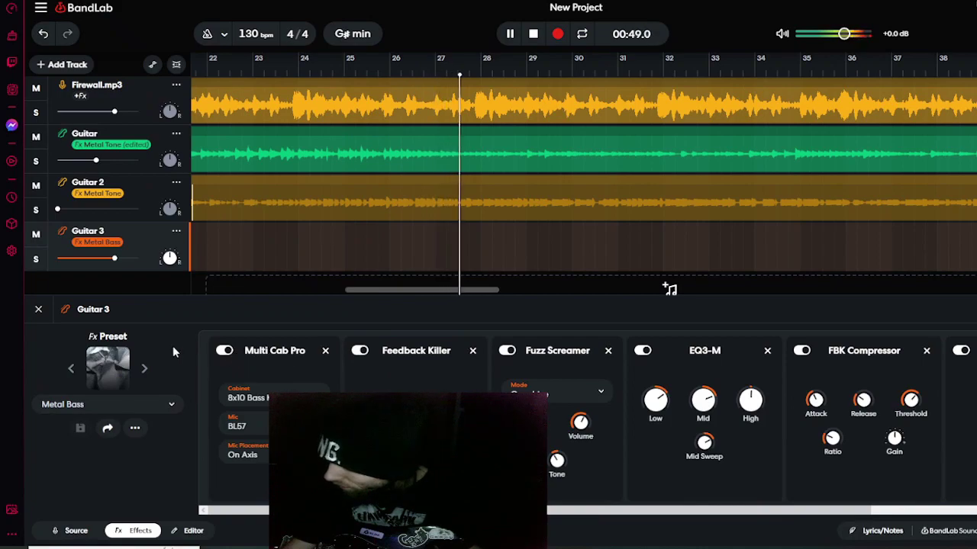
left_click(146, 370)
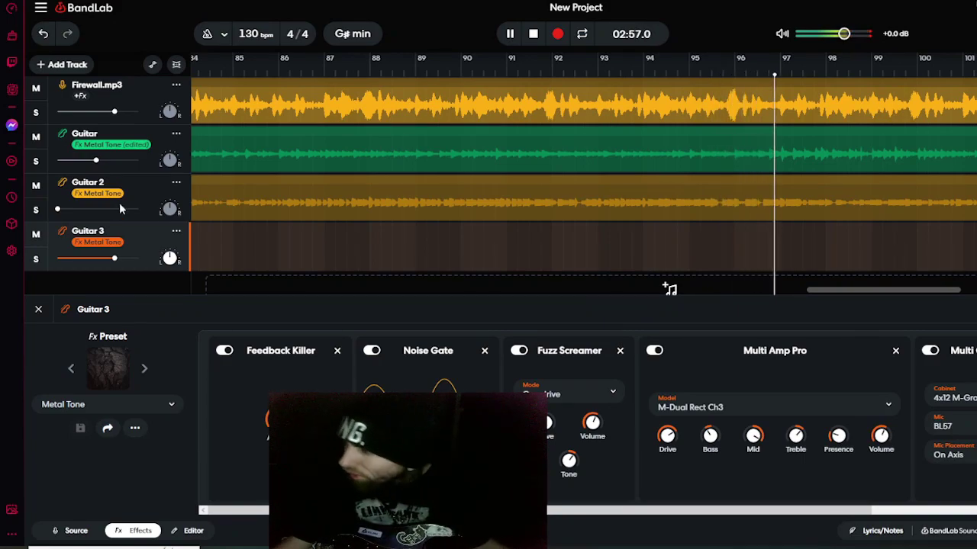
left_click(532, 33)
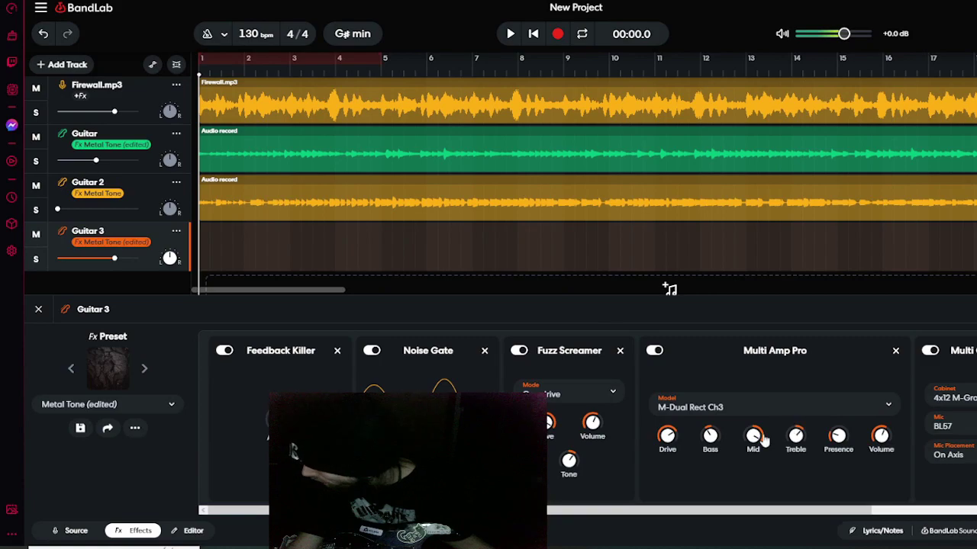
Step: Try the Auto Wah modulation effect at the end of Guitar 3's effects chain, and undo its addition
mouse_move(669, 436)
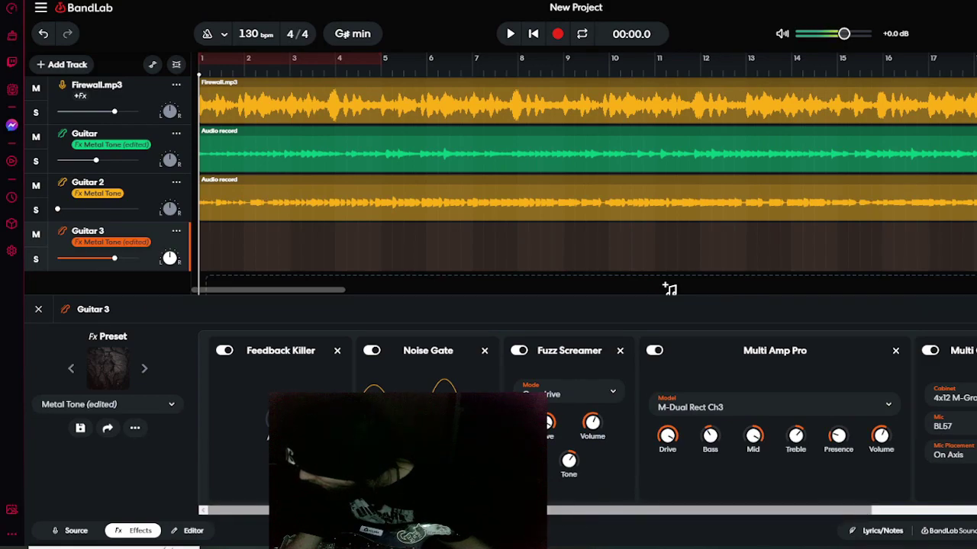
scroll(609, 504, "right", 3)
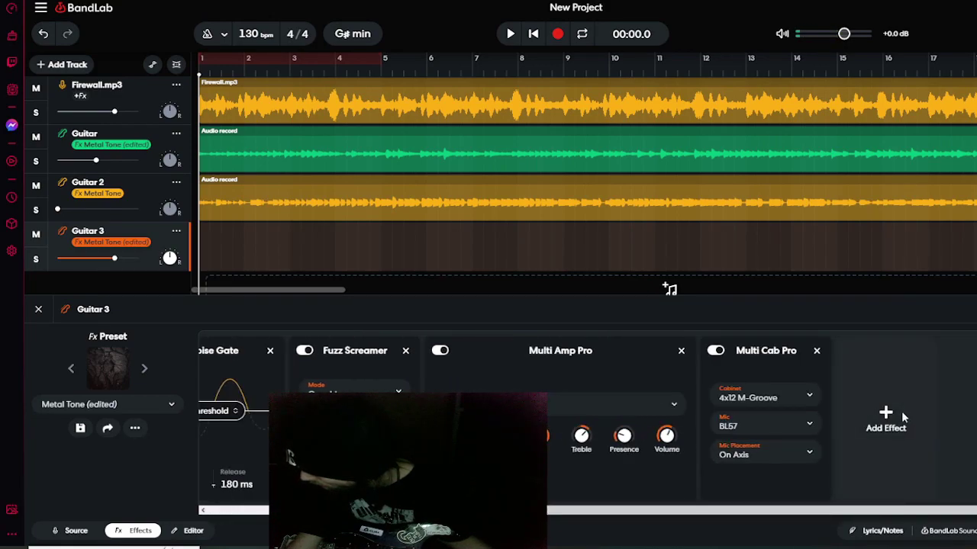
left_click(885, 416)
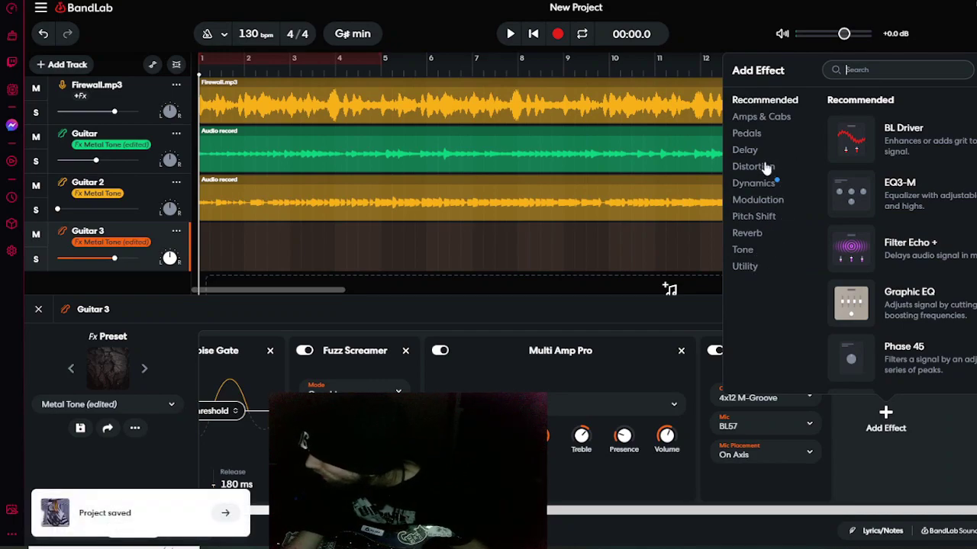
left_click(778, 203)
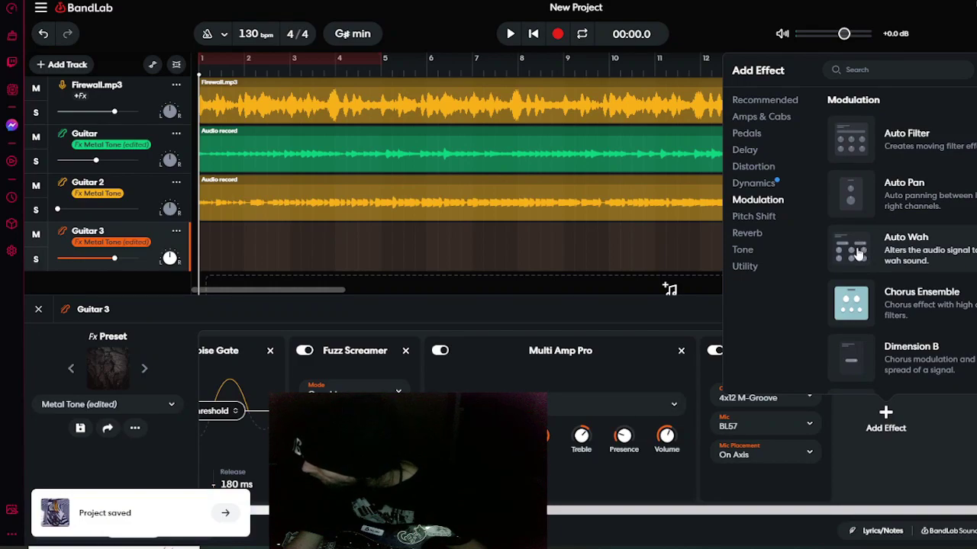
left_click(859, 254)
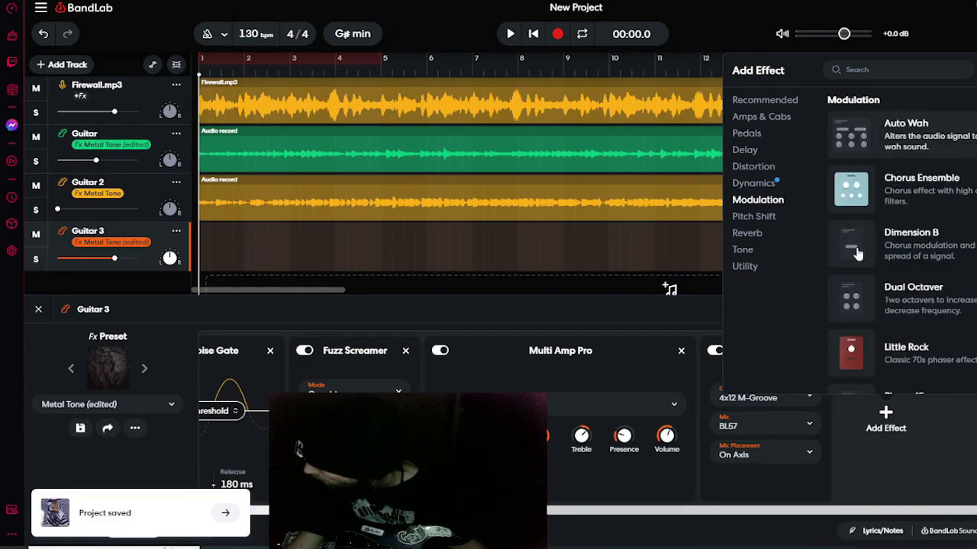
mouse_move(875, 421)
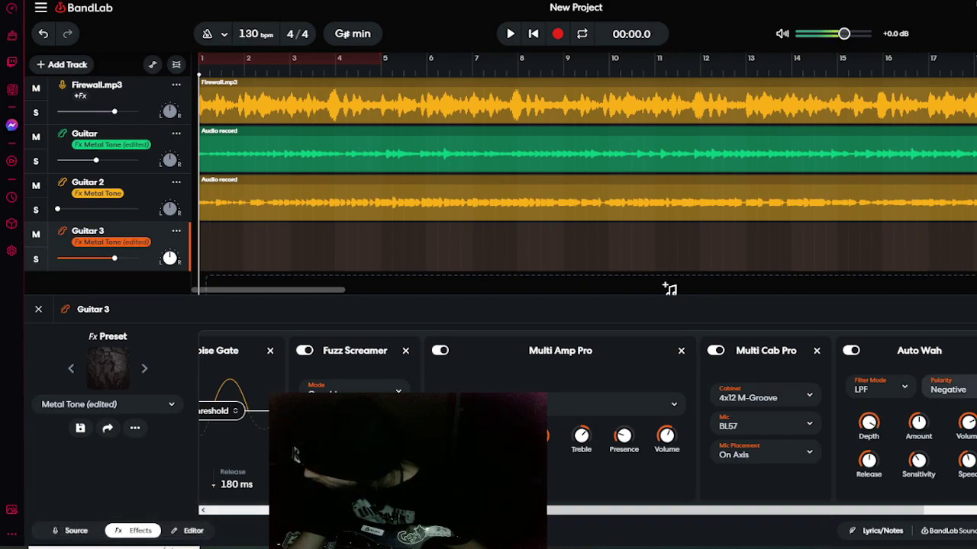
key("ctrl+z")
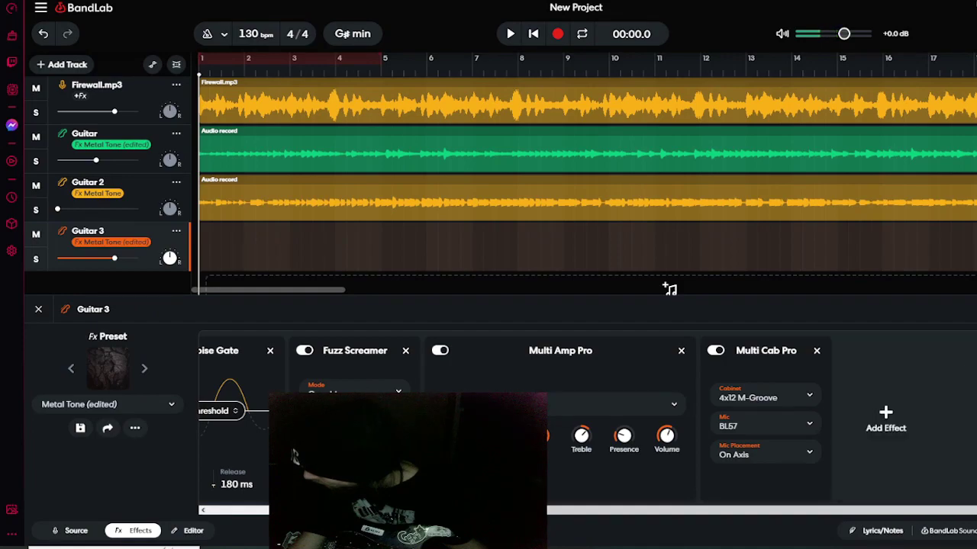
Step: Try the Dual Octaver effect after Multi Cab Pro on Guitar 3, and remove it from the chain
left_click(886, 412)
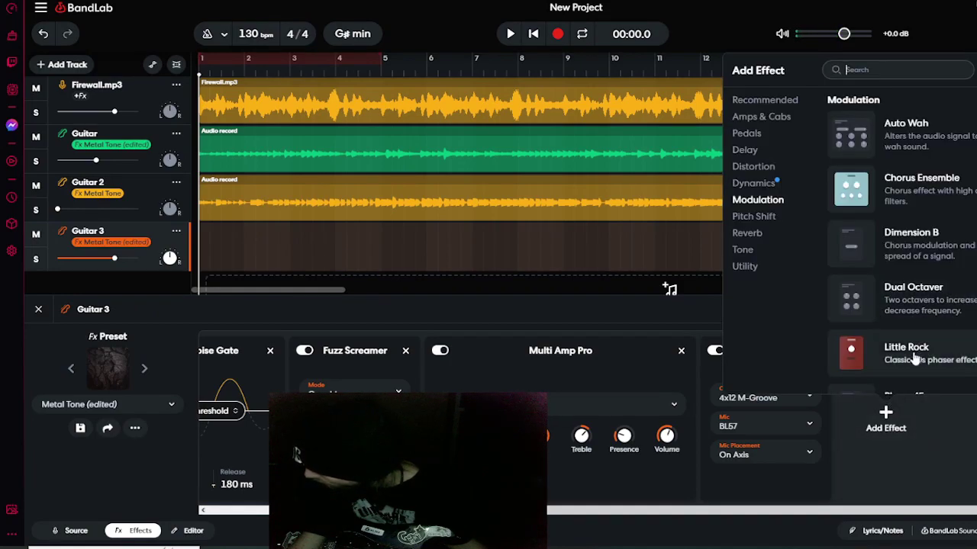
left_click(911, 304)
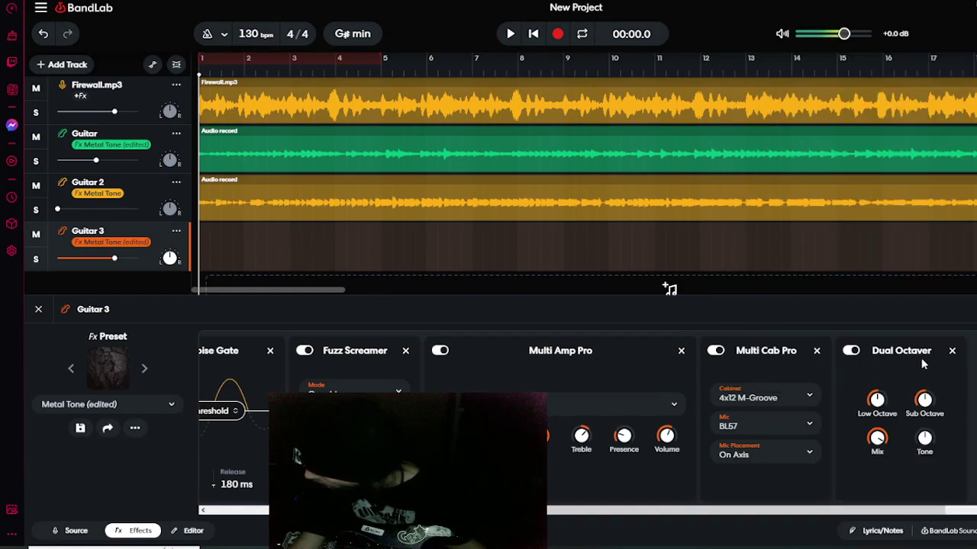
left_click(954, 352)
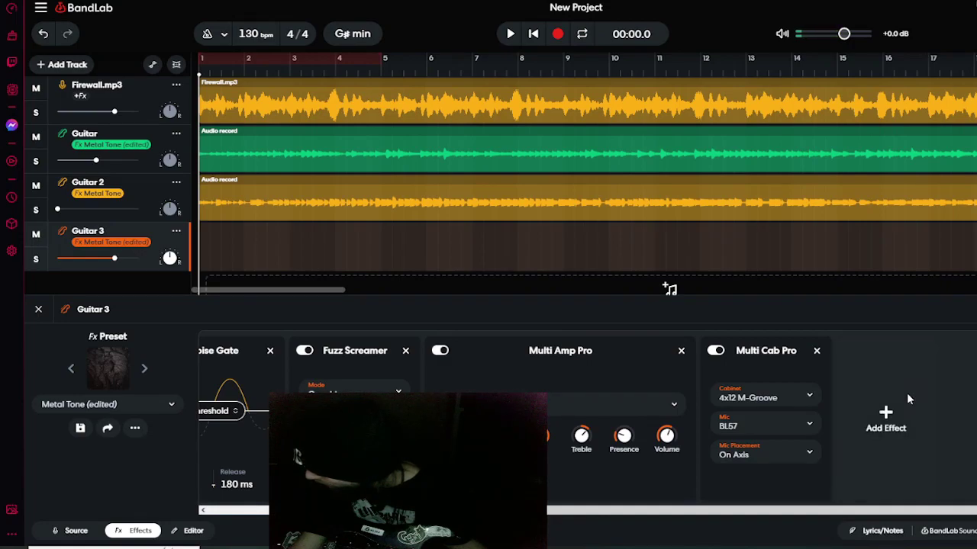
Step: Add the Chorus Ensemble modulation effect after Multi Cab Pro in Guitar 3's effects chain
left_click(901, 400)
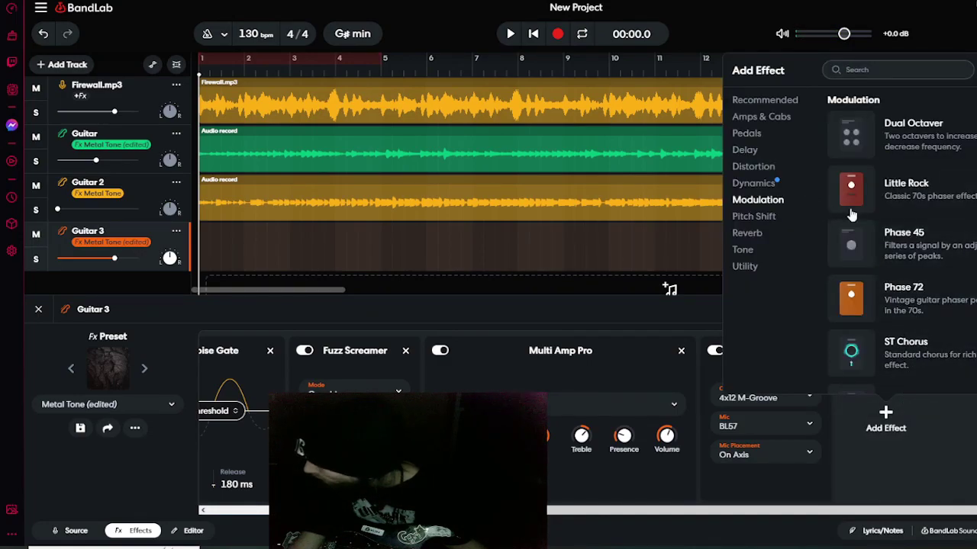
scroll(894, 217, "up", 1)
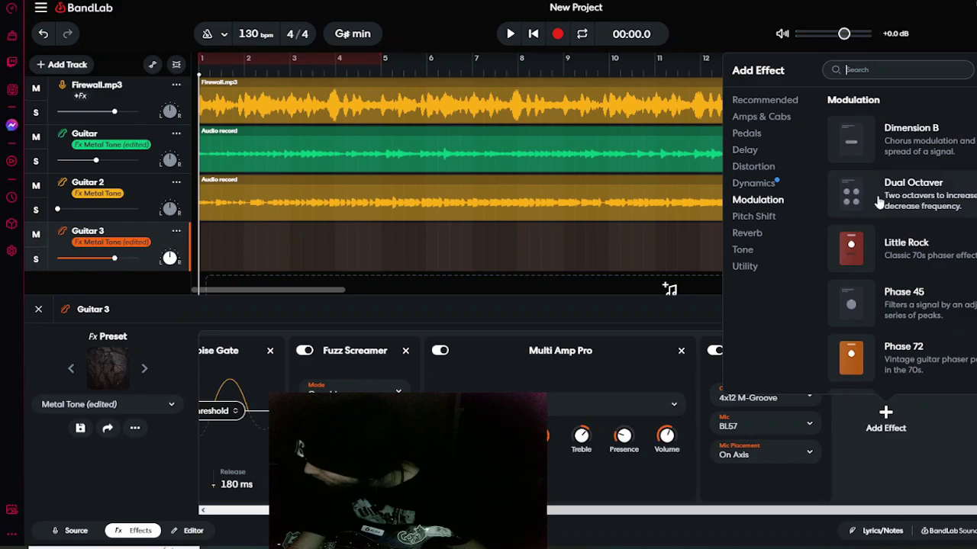
scroll(882, 206, "up", 1)
scroll(883, 229, "up", 1)
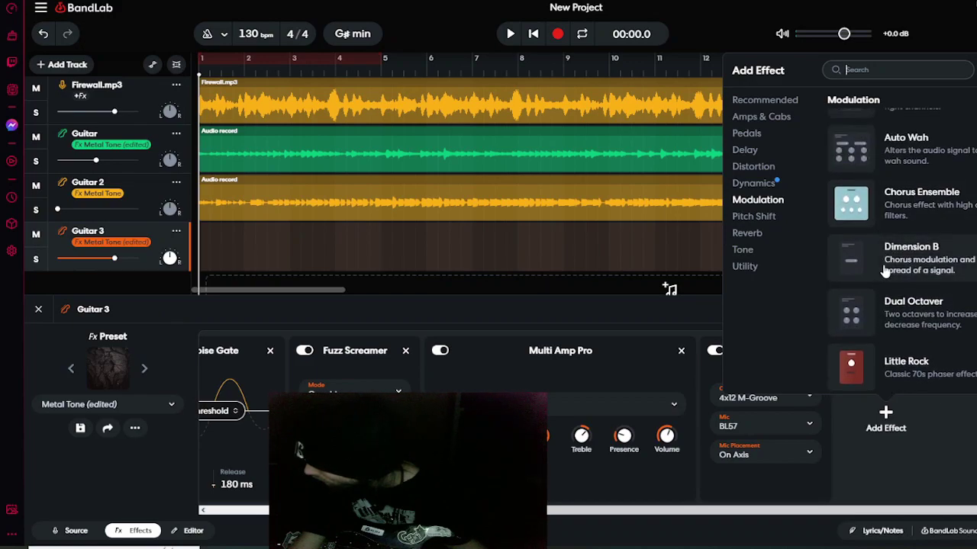
left_click(883, 203)
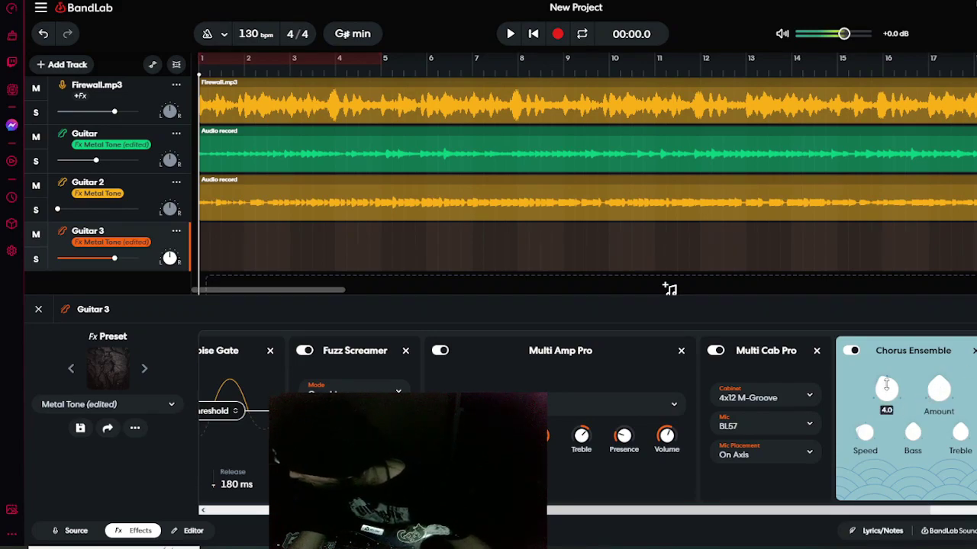
mouse_move(859, 431)
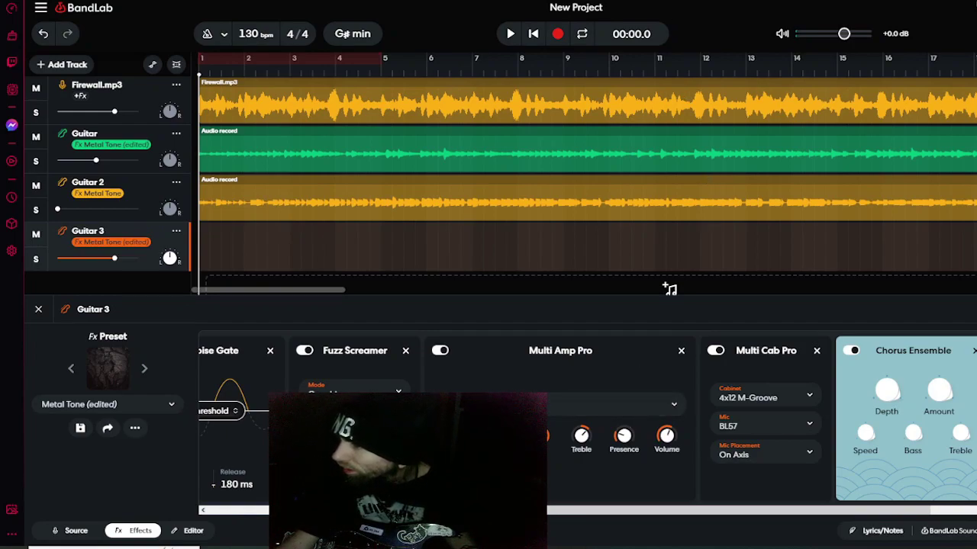
Step: Open YouTube in a new browser tab, search for "korn freak on a leash" and open the lyrics video
key("ctrl+t")
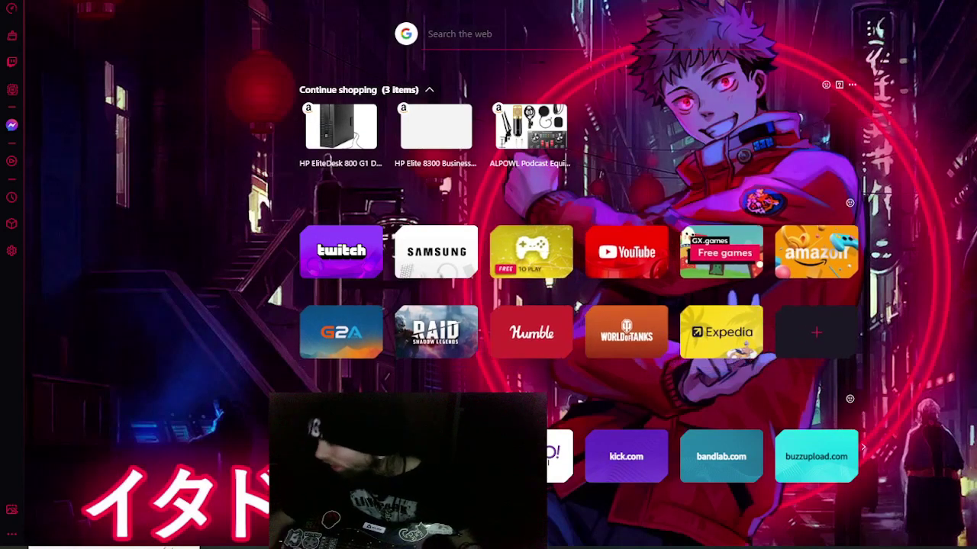
left_click(632, 251)
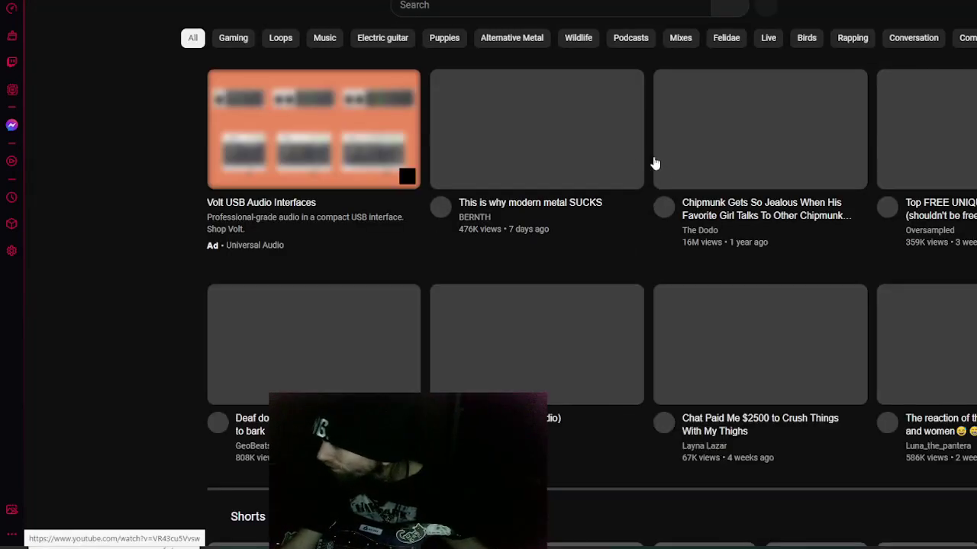
left_click(457, 3)
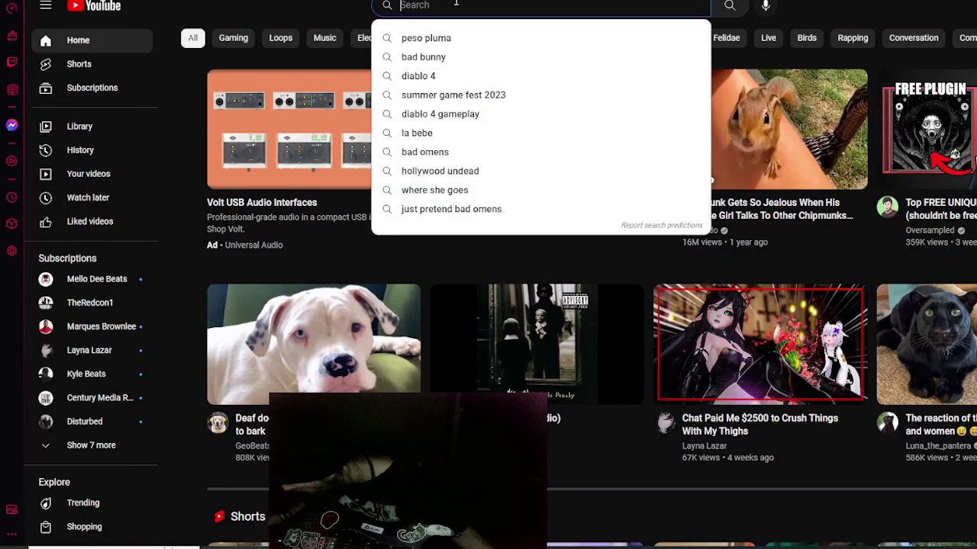
type("kor")
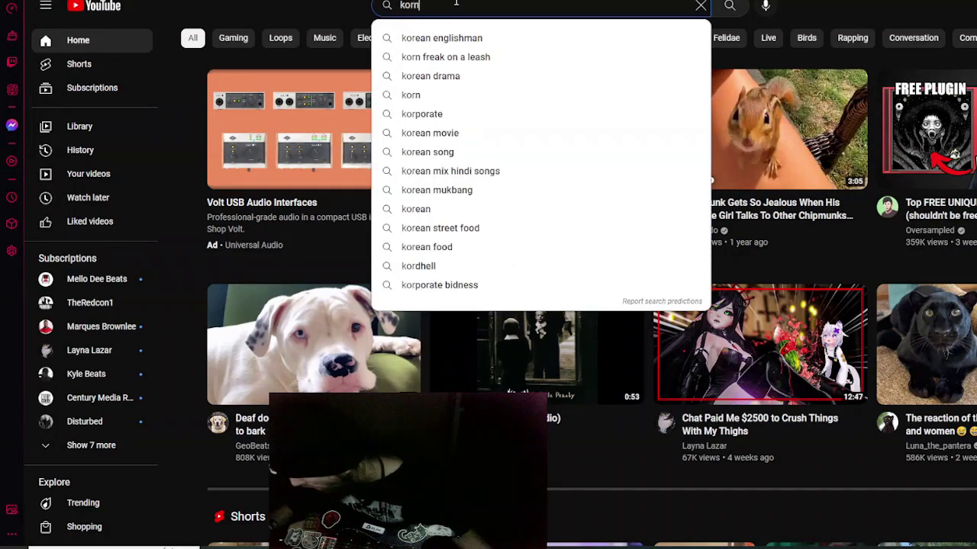
type("n")
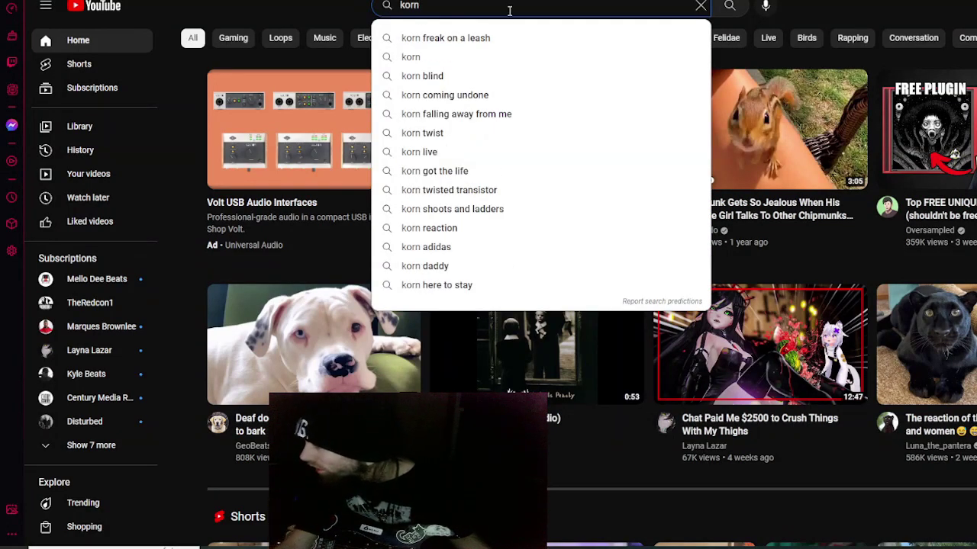
left_click(489, 38)
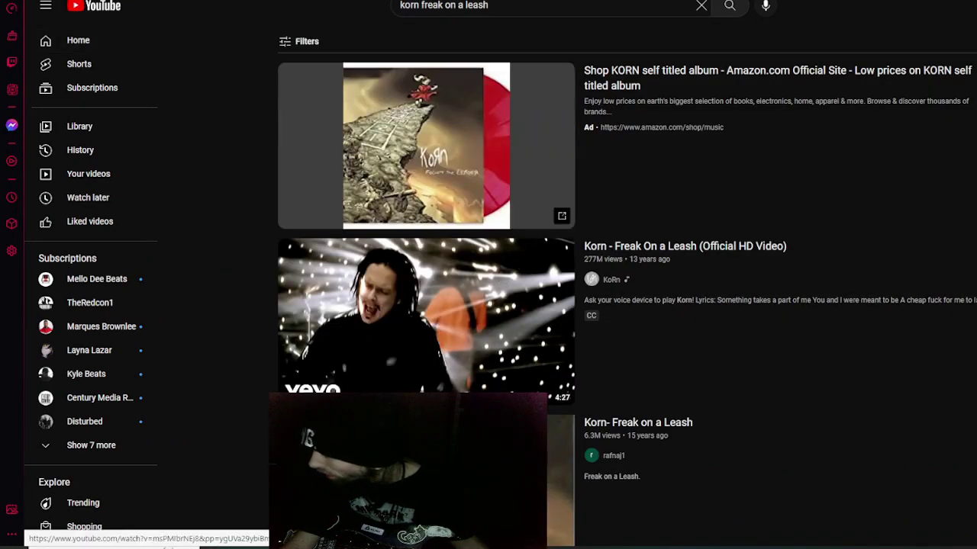
scroll(627, 288, "down", 3)
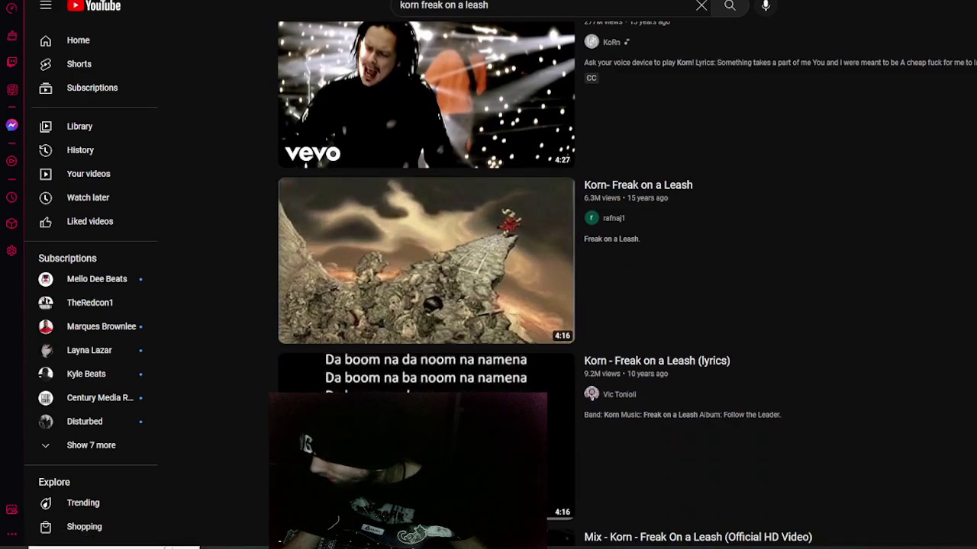
left_click(412, 458)
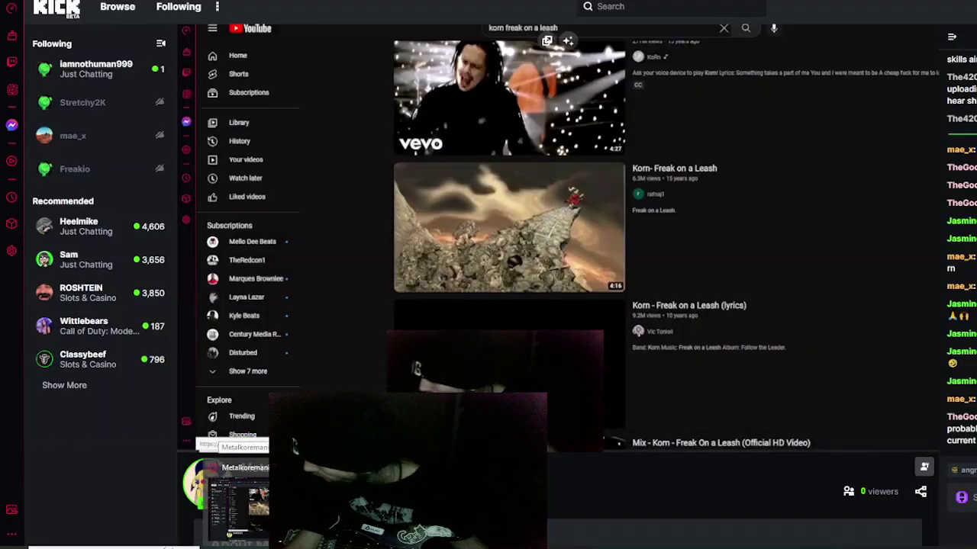
Step: Return to the BandLab project and remove Chorus Ensemble from Guitar 3's effects chain
mouse_move(417, 369)
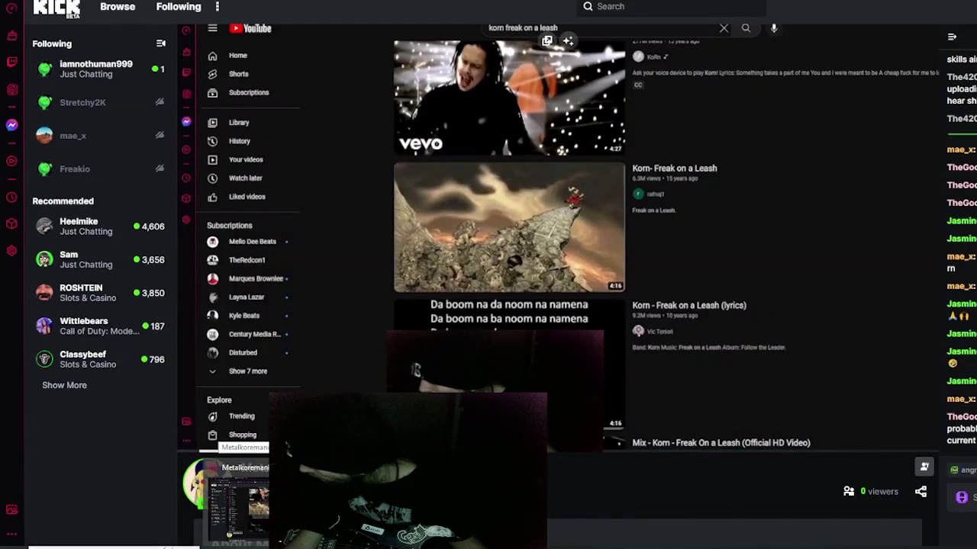
left_click(417, 370)
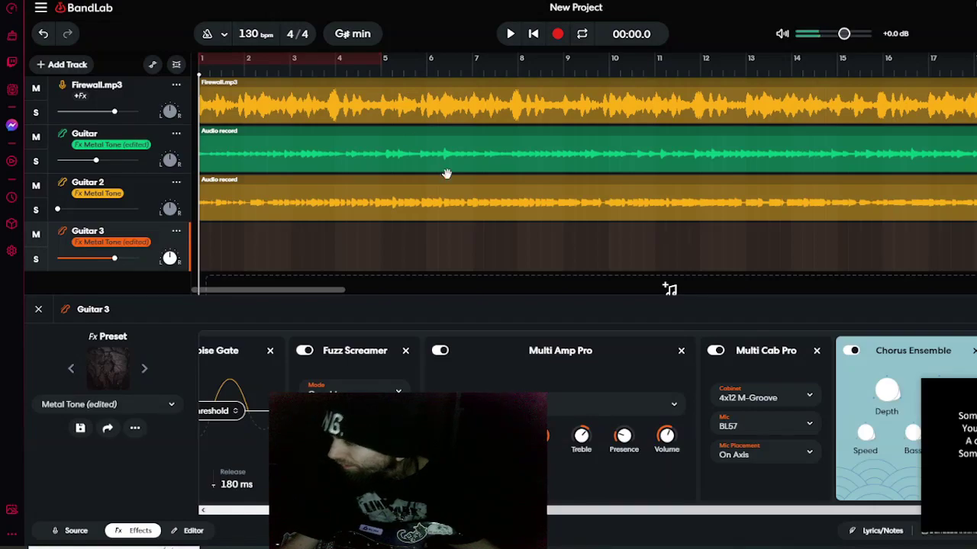
left_click(975, 351)
mouse_move(969, 409)
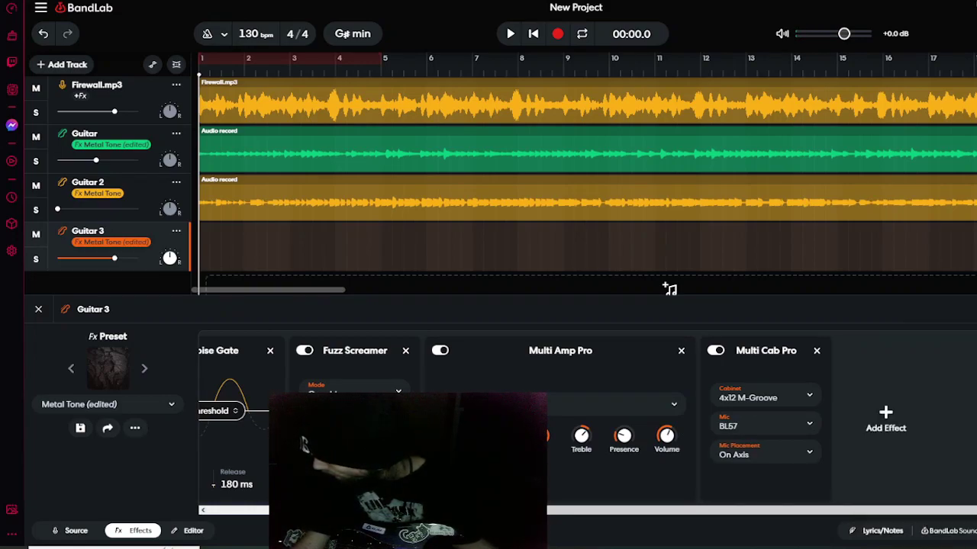
Step: Switch to the YouTube tab, pause the playing ad, and search for "jeris johnson last resort"
key("ctrl+Tab")
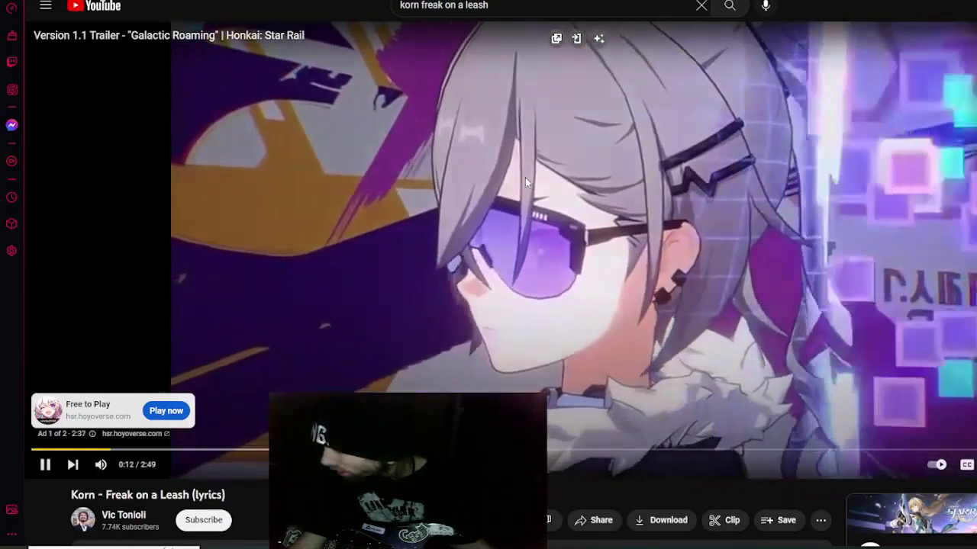
left_click(525, 178)
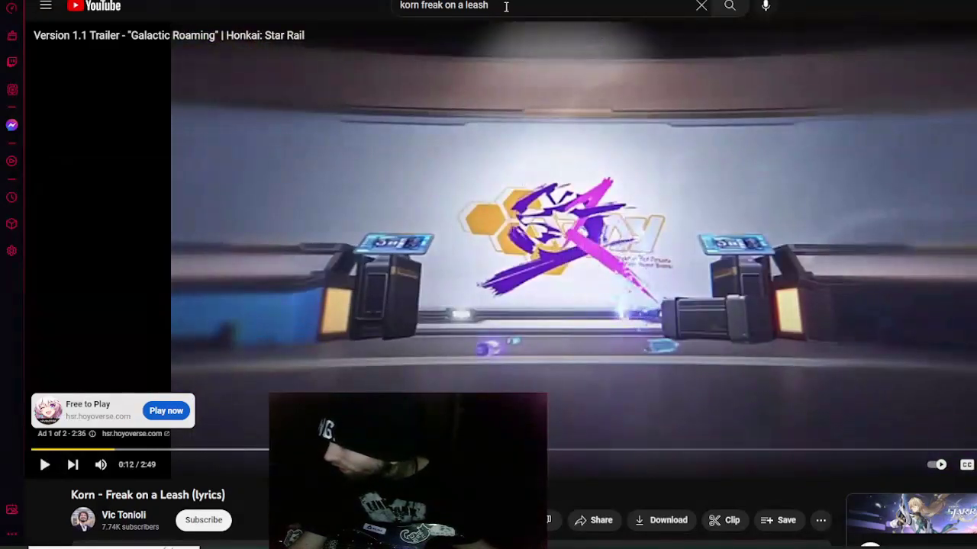
double_click(506, 6)
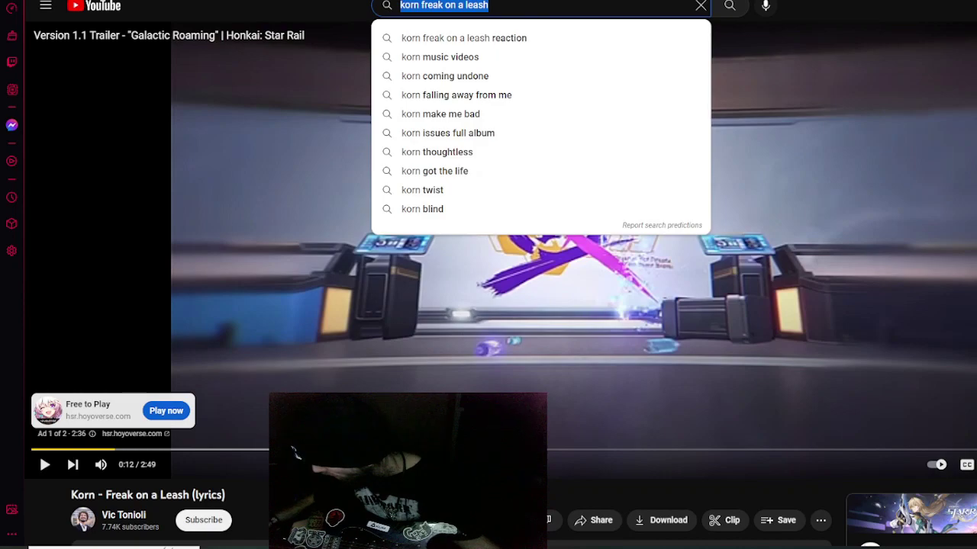
key("BackSpace")
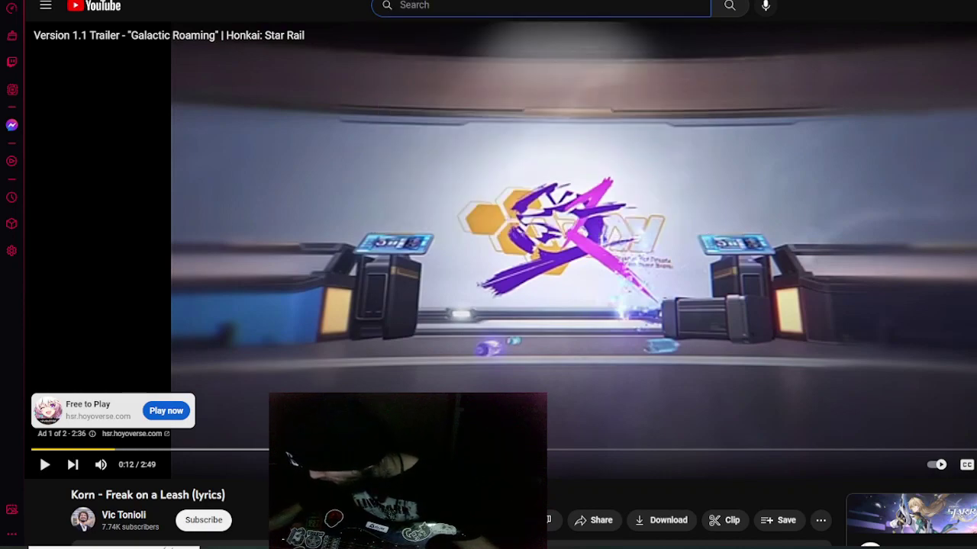
type("jerr")
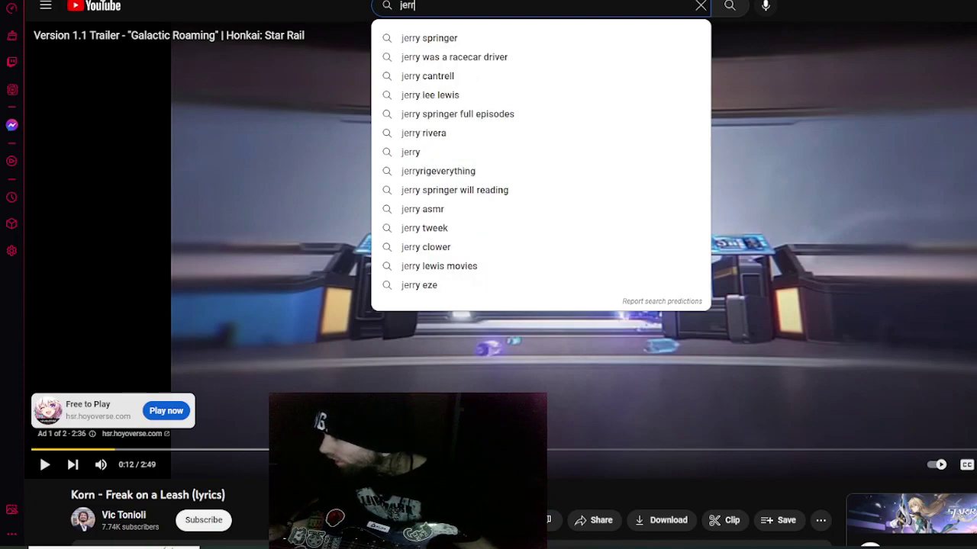
type("i")
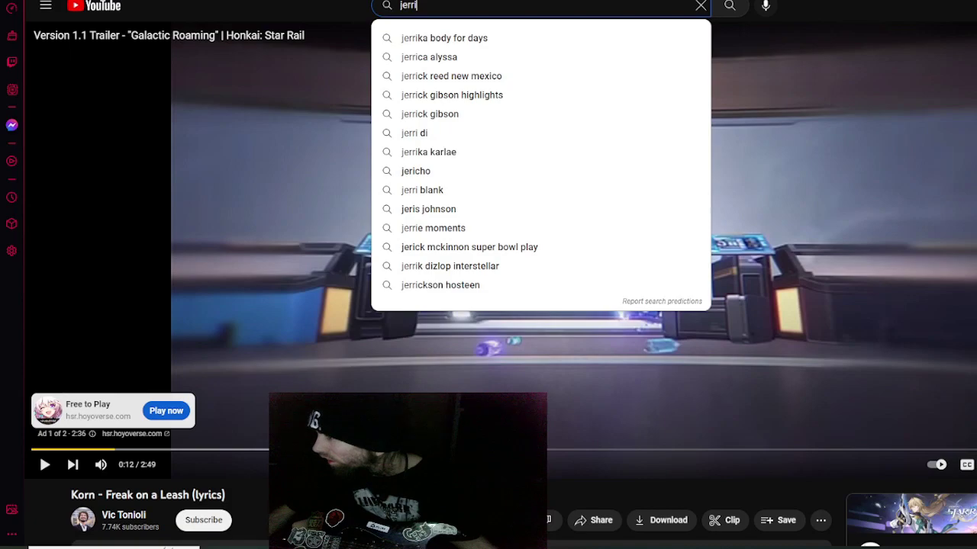
type("s")
key("Down")
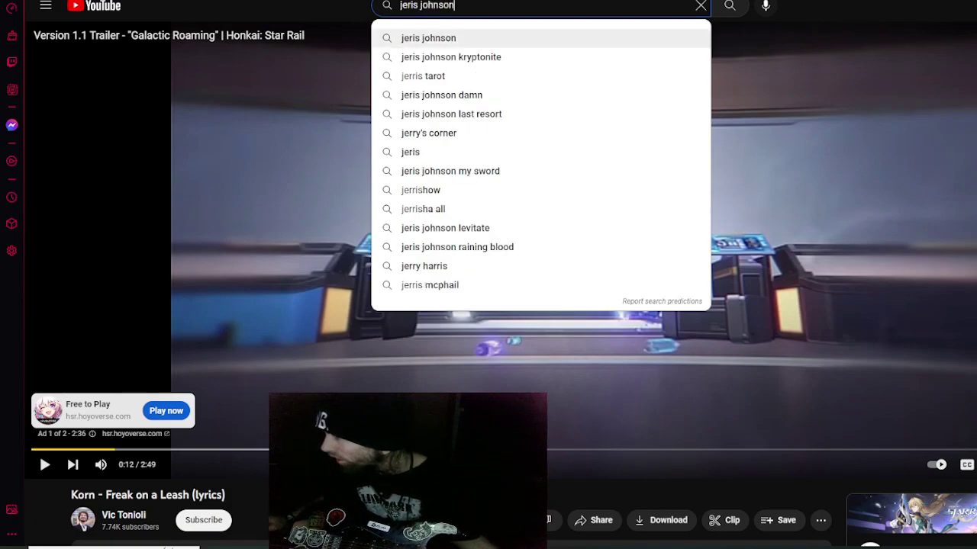
type(";ast")
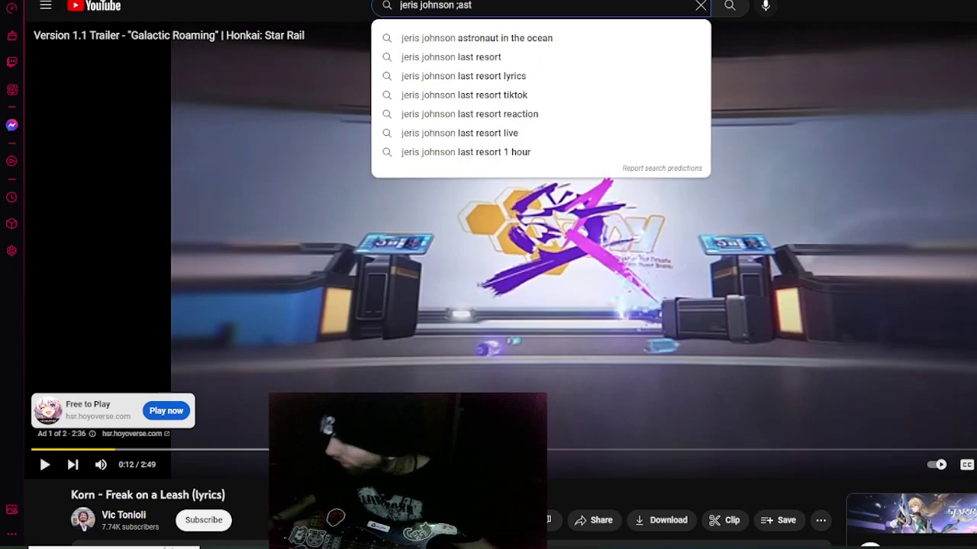
key("Down")
key("Down")
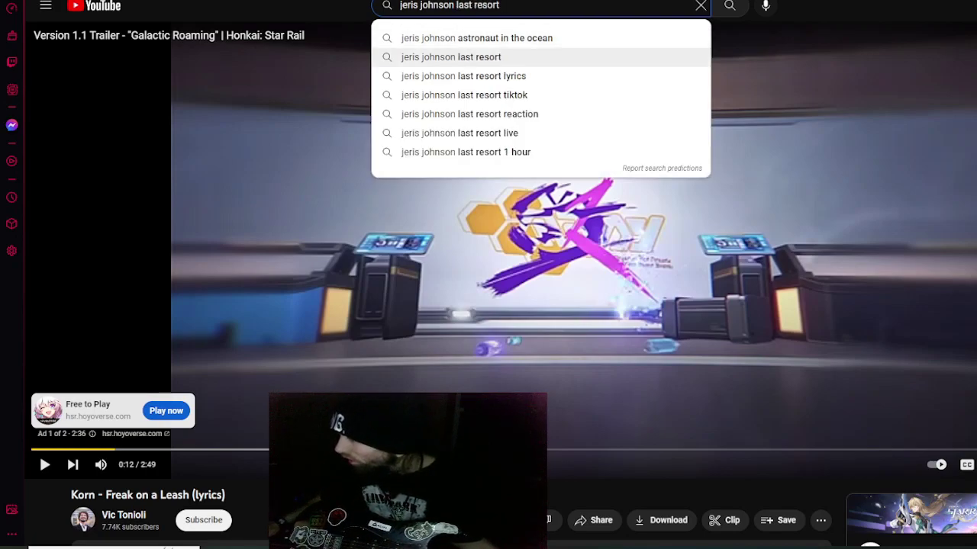
key("Return")
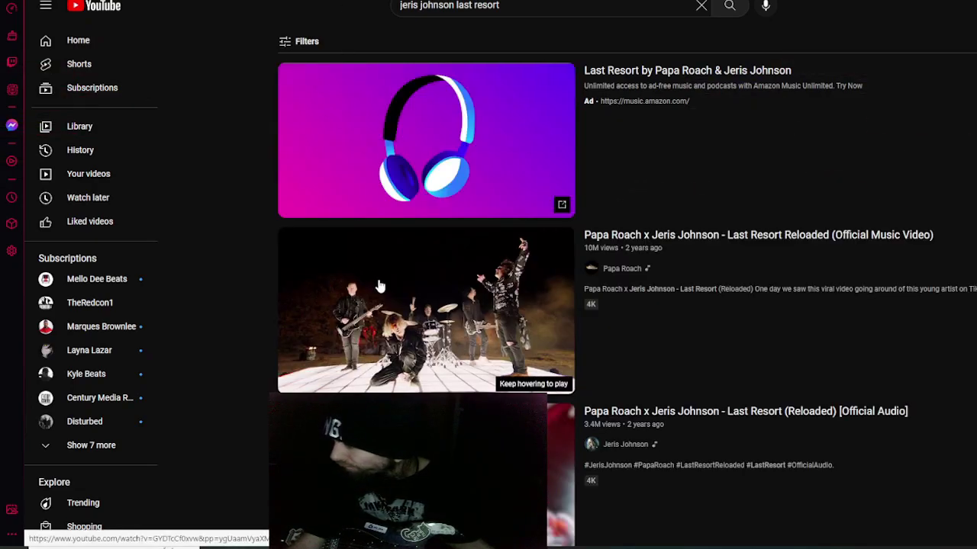
Step: Open the Last Resort Reloaded official music video by Papa Roach x Jeris Johnson and cancel autoplay of the next video
left_click(372, 282)
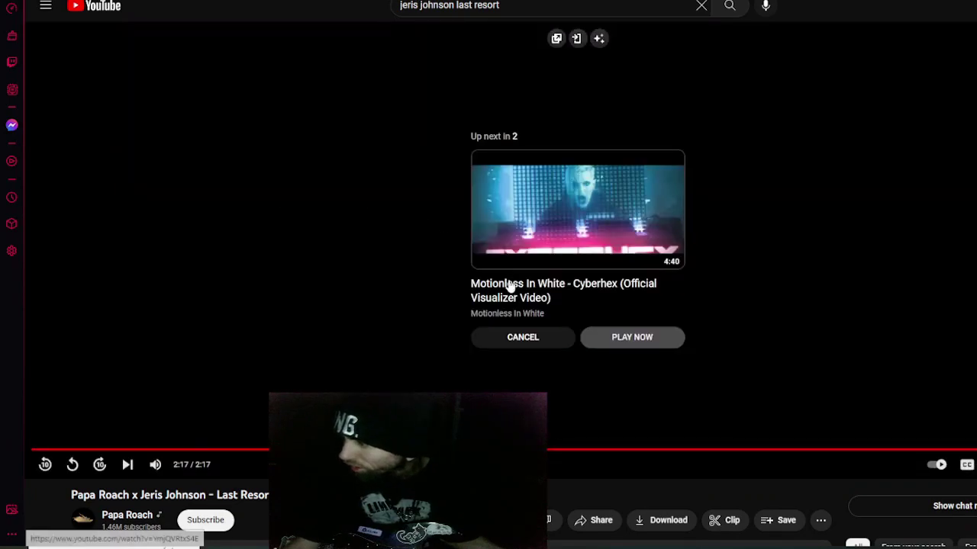
left_click(496, 338)
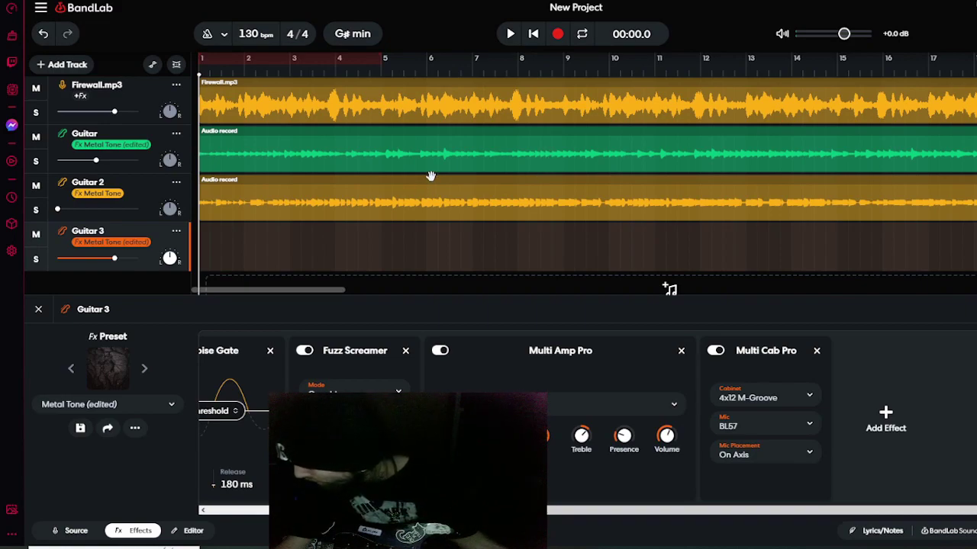
Step: Back in the BandLab project, raise Multi Amp Pro's Presence on Guitar 3 and review Multi Cab Pro's mic, mic placement and cabinet options
left_click_drag(620, 439, 621, 434)
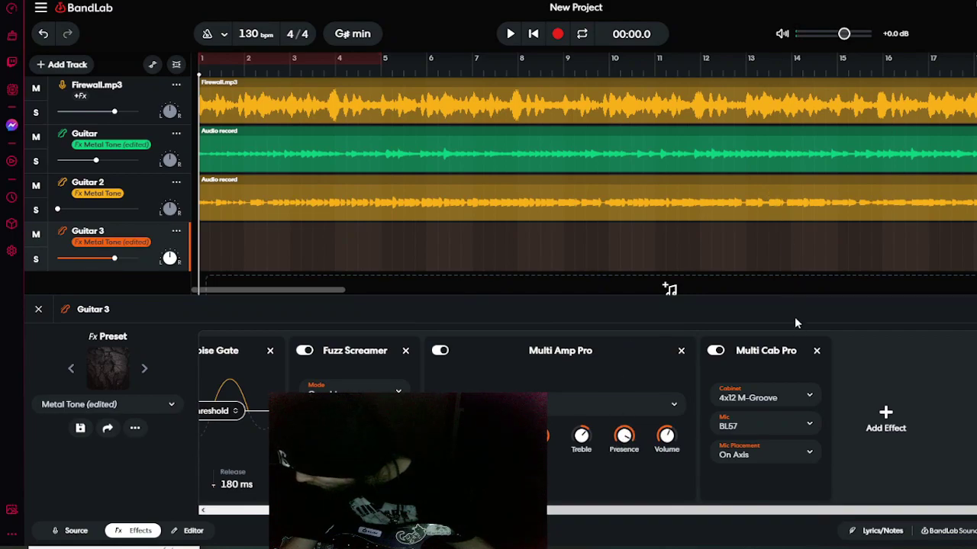
left_click(757, 432)
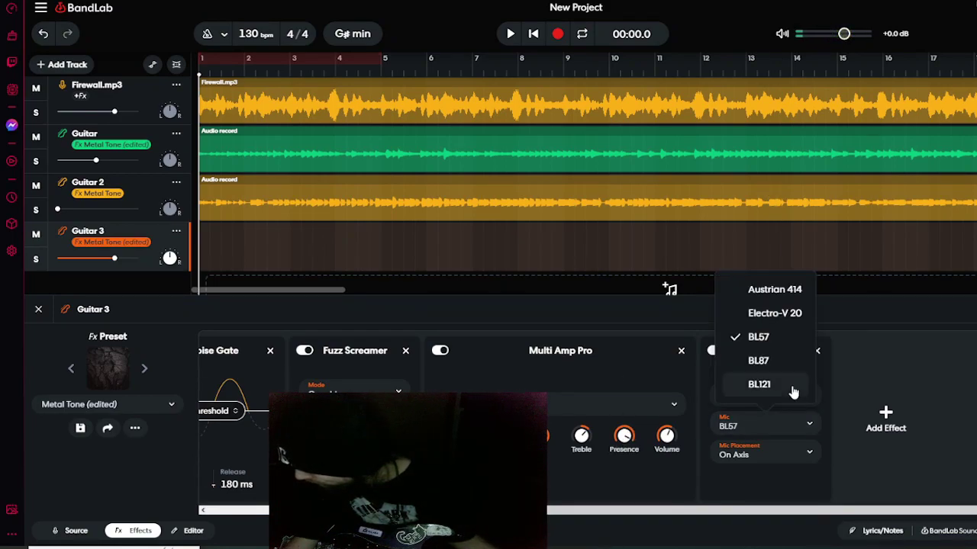
left_click(761, 456)
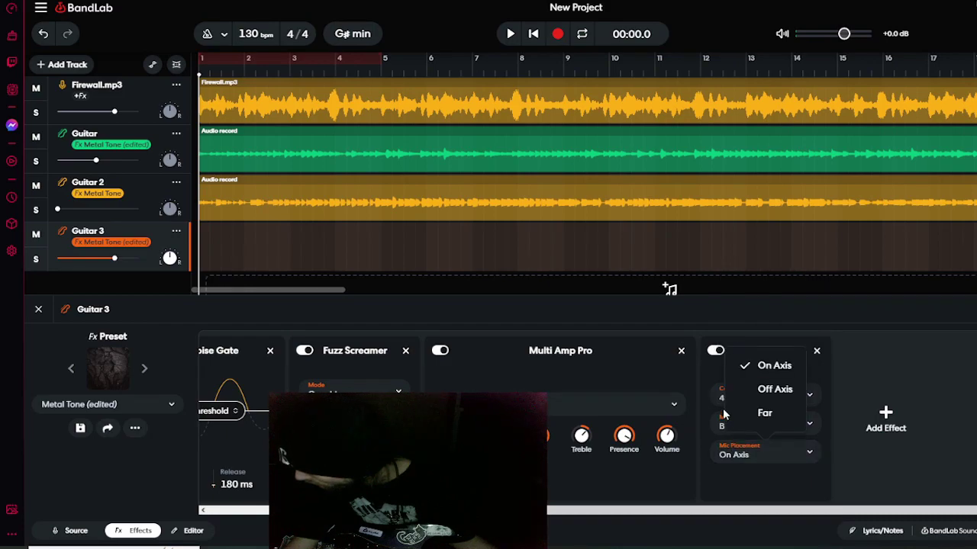
left_click(715, 377)
left_click(756, 400)
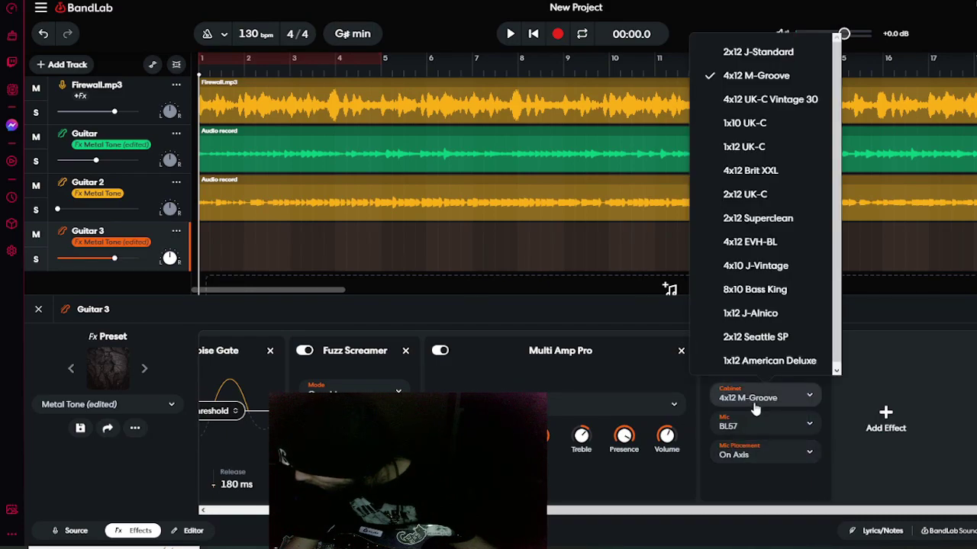
scroll(759, 170, "down", 1)
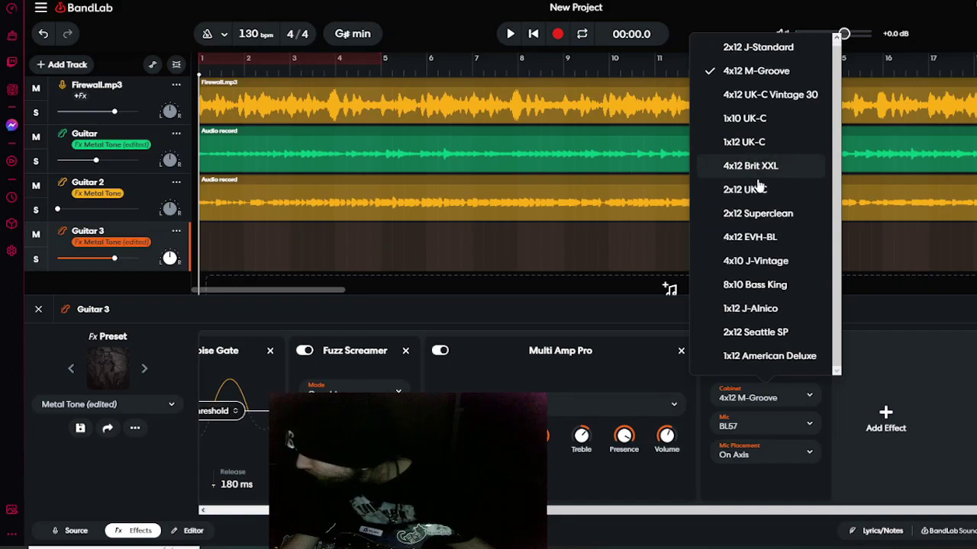
scroll(748, 239, "up", 1)
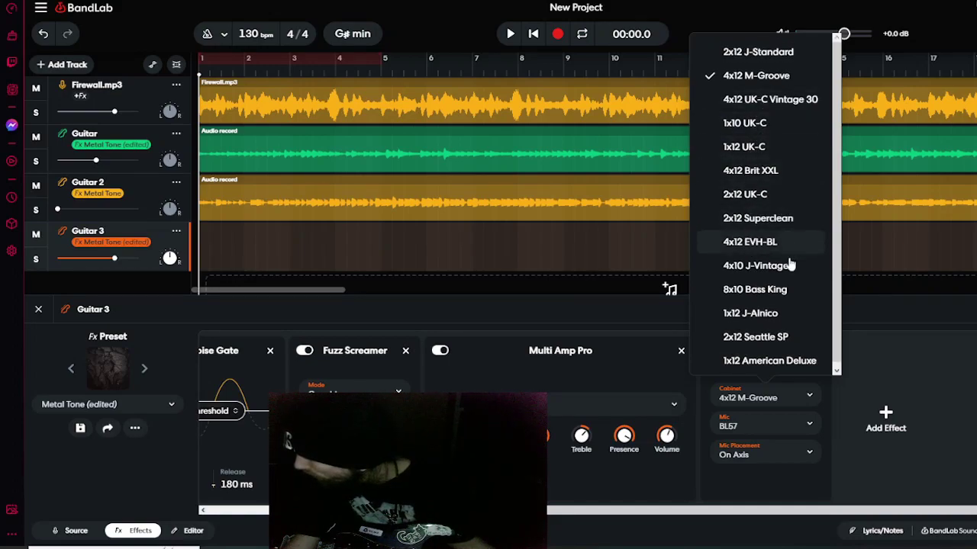
left_click(612, 338)
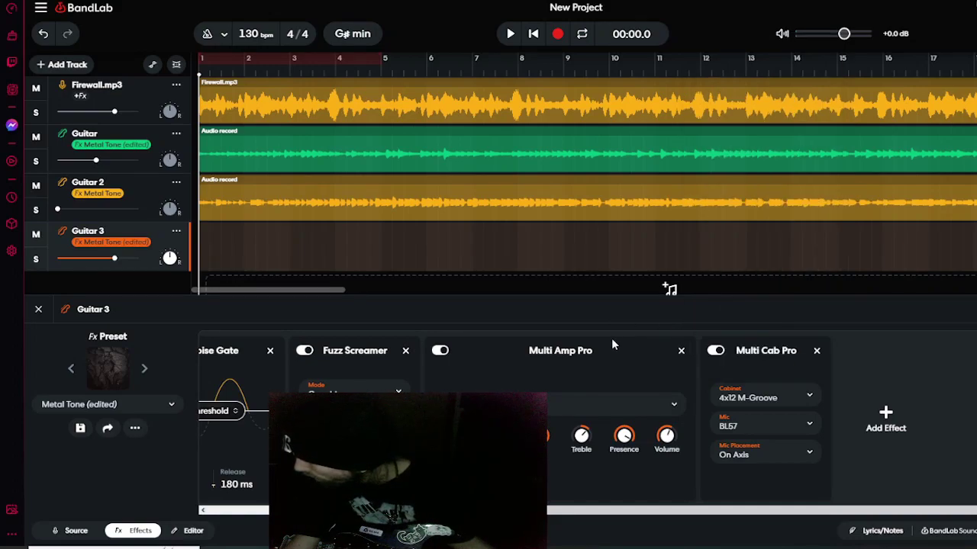
Step: Set the Multi Amp Pro amp model on Guitar 3 to BLE800
left_click(564, 416)
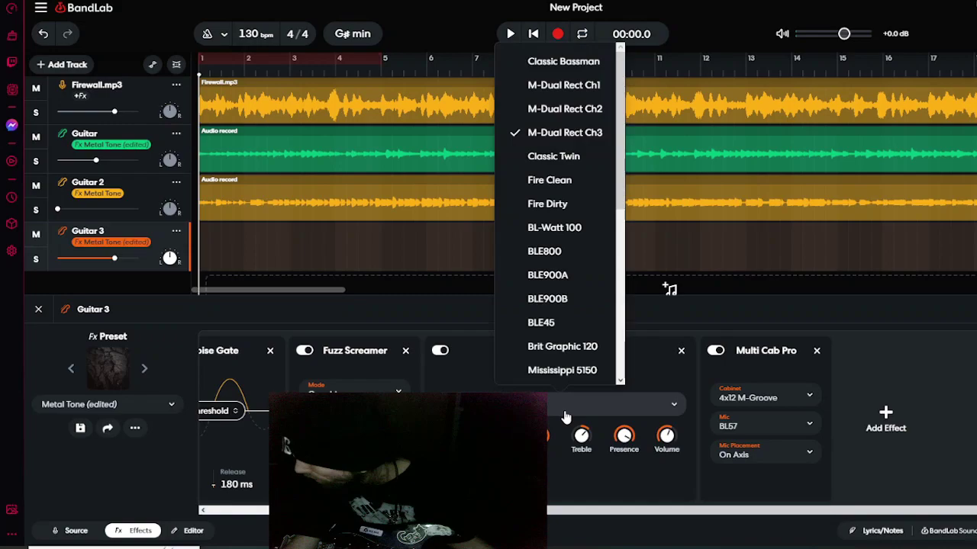
left_click(560, 259)
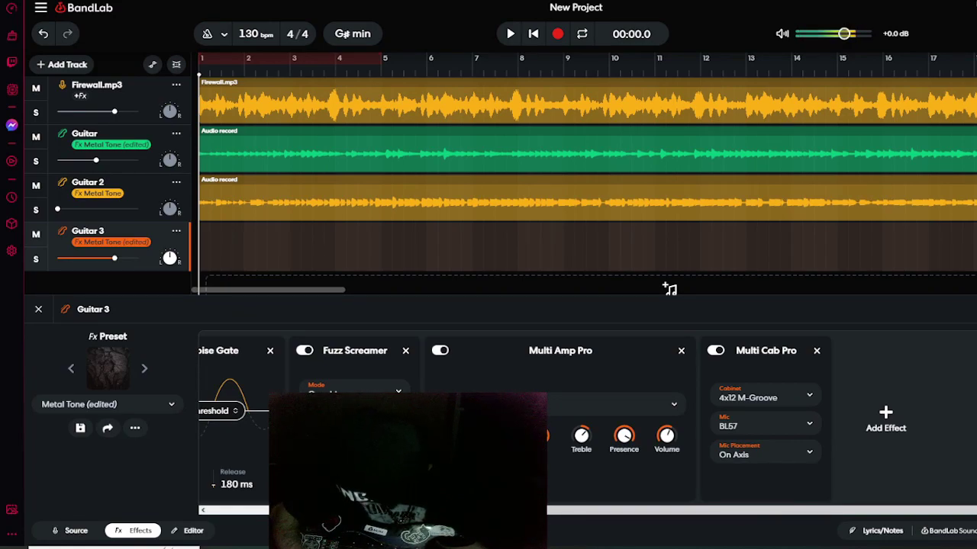
Step: Switch to YouTube, play "The Infection" by Disturbed, then pause it and rewind to about 0:03
key("ctrl+Tab")
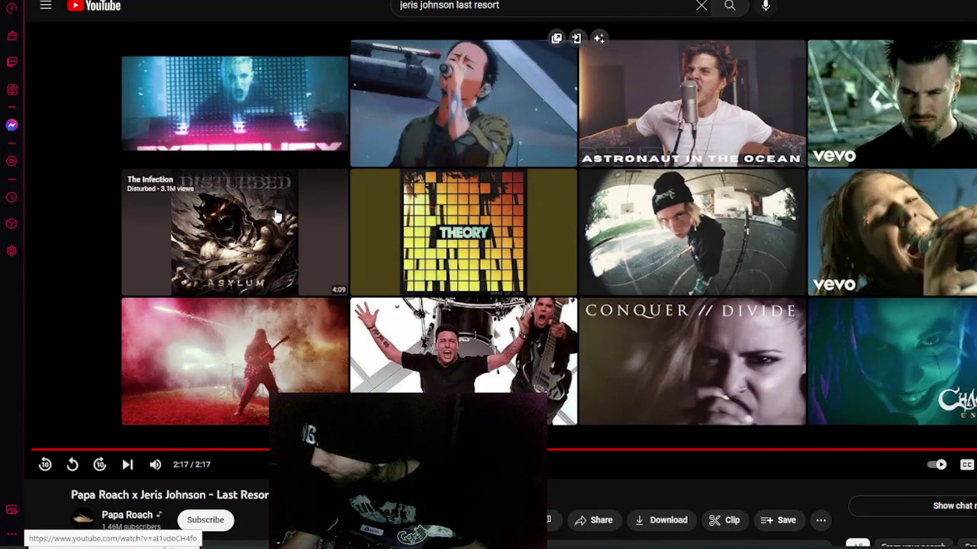
key("space")
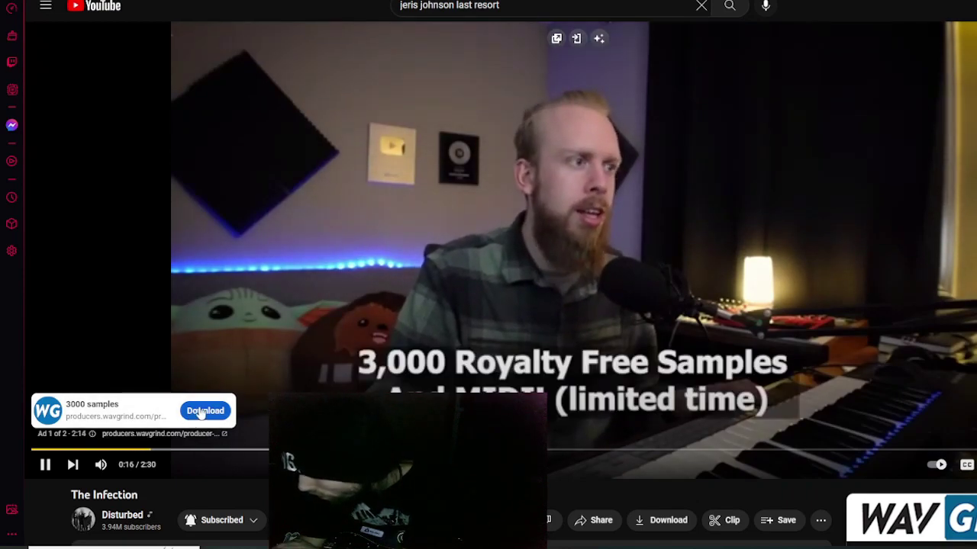
left_click(201, 413)
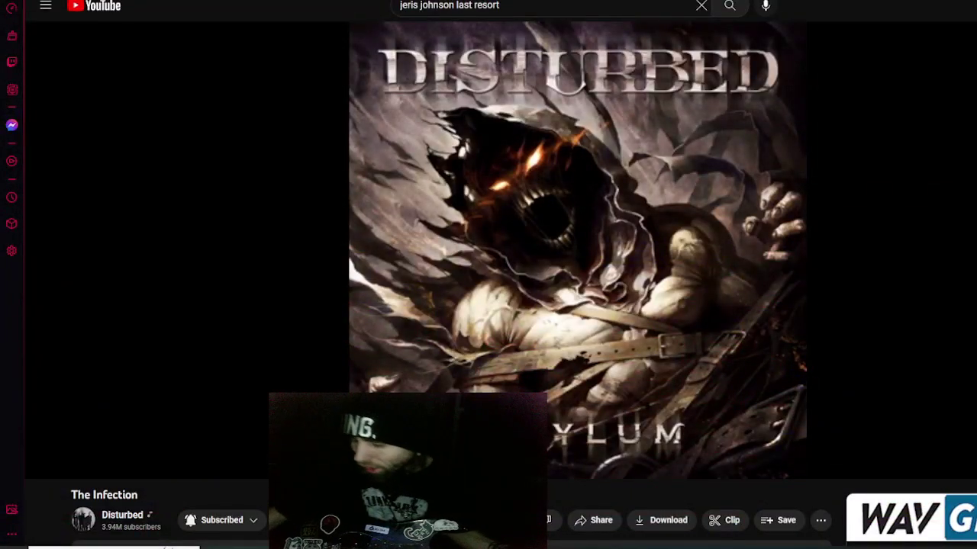
left_click(772, 151)
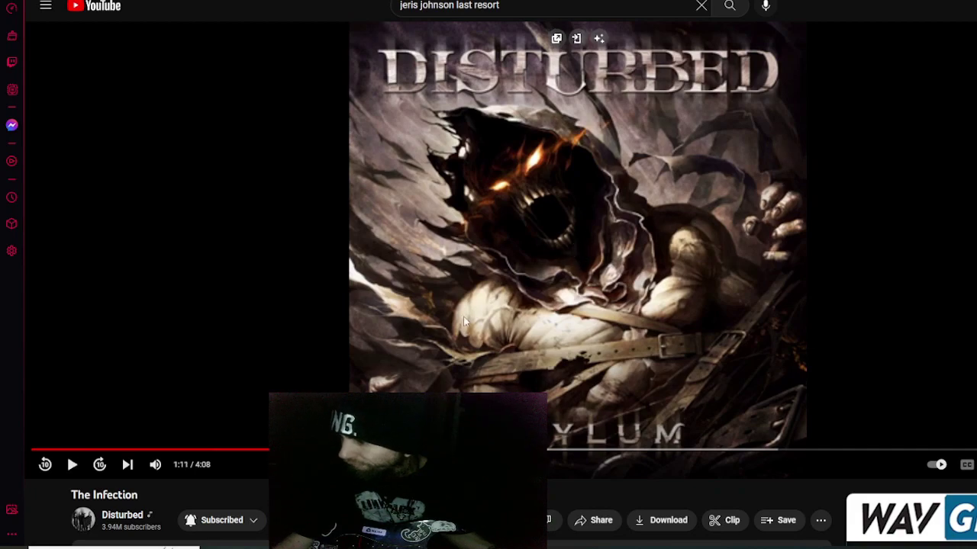
left_click_drag(268, 450, 42, 450)
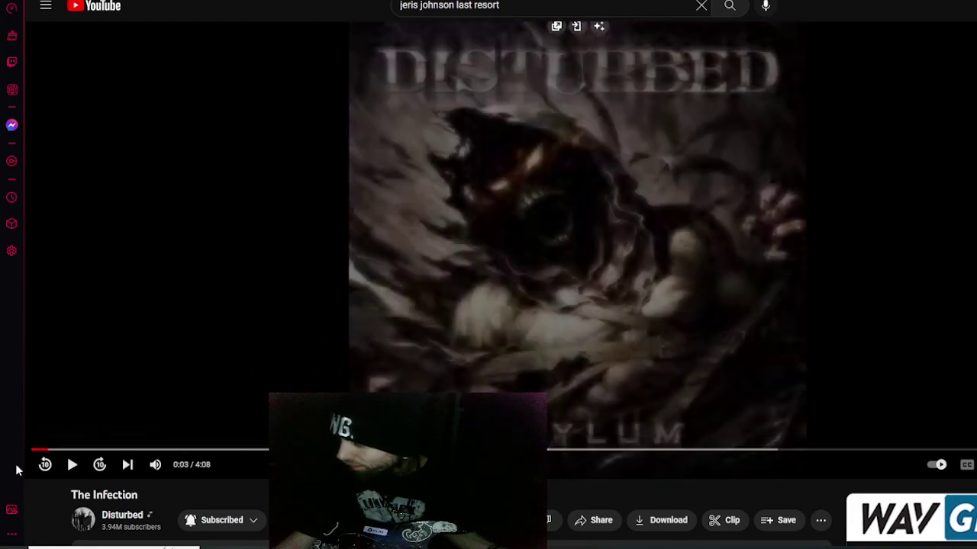